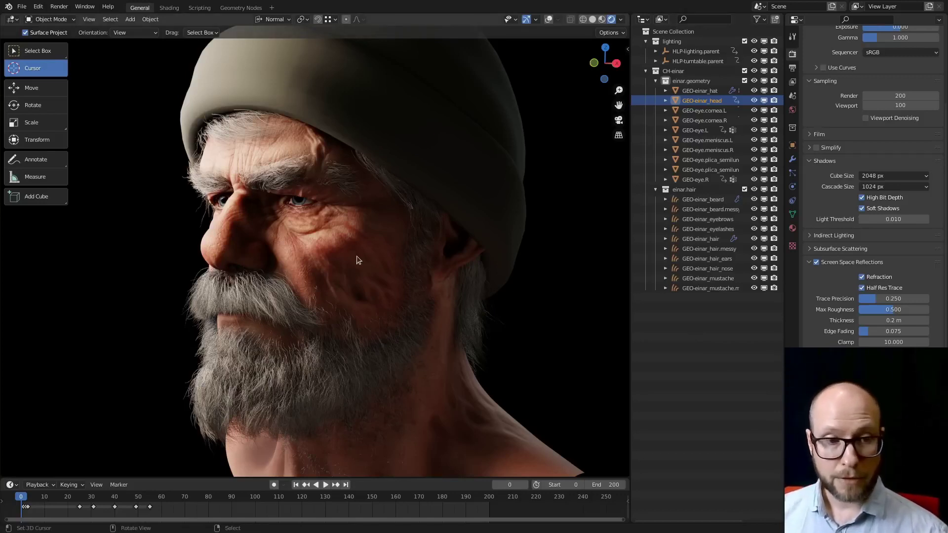
# Switch to the Firefox window to view the Blender Studio home page and return to the Blender scene.
pyautogui.press('super')
pyautogui.click(514, 291)
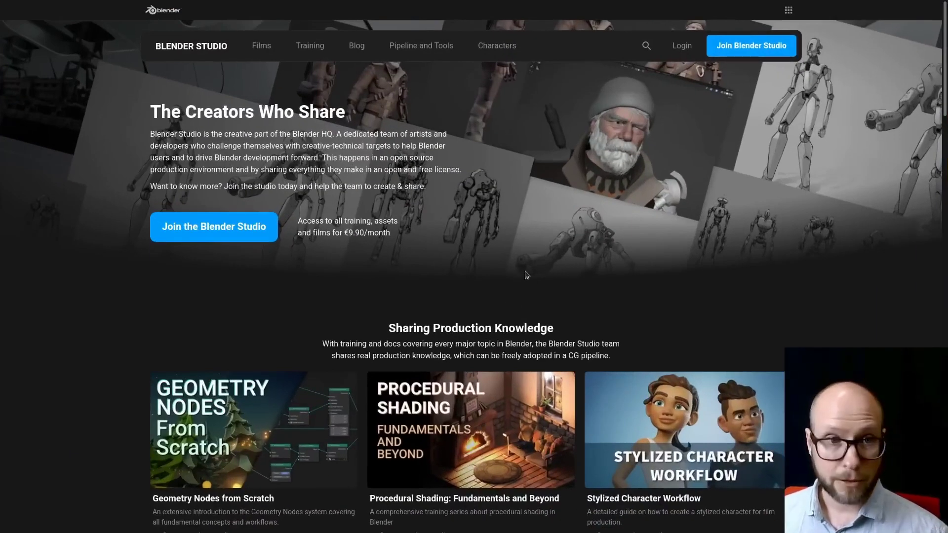
pyautogui.press('super')
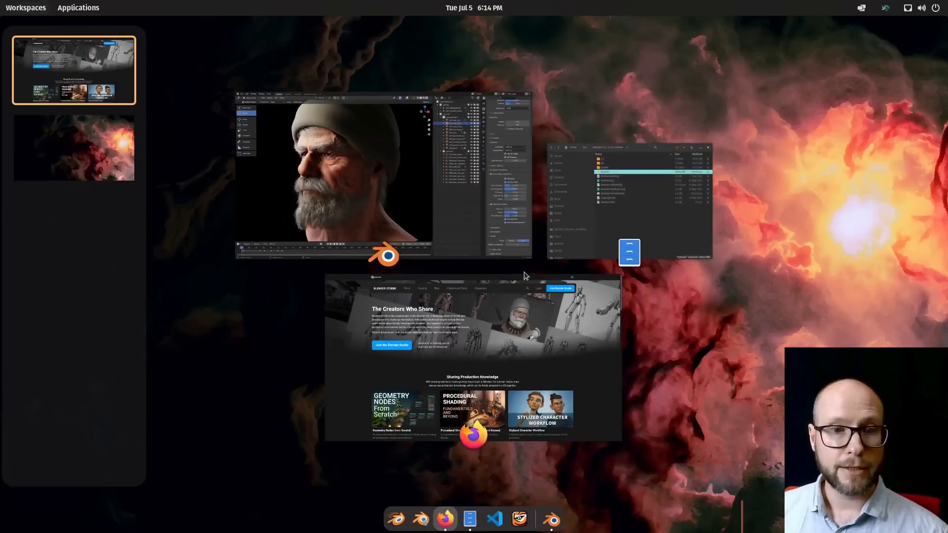
pyautogui.click(500, 222)
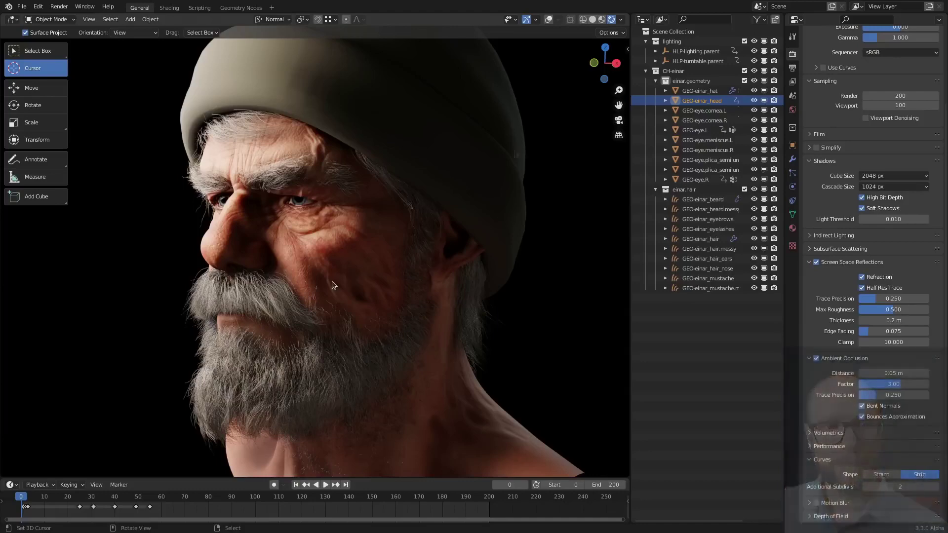
# Change the viewport from rendered to solid shading.
pyautogui.press('z')
pyautogui.press('z')
pyautogui.click(401, 281)
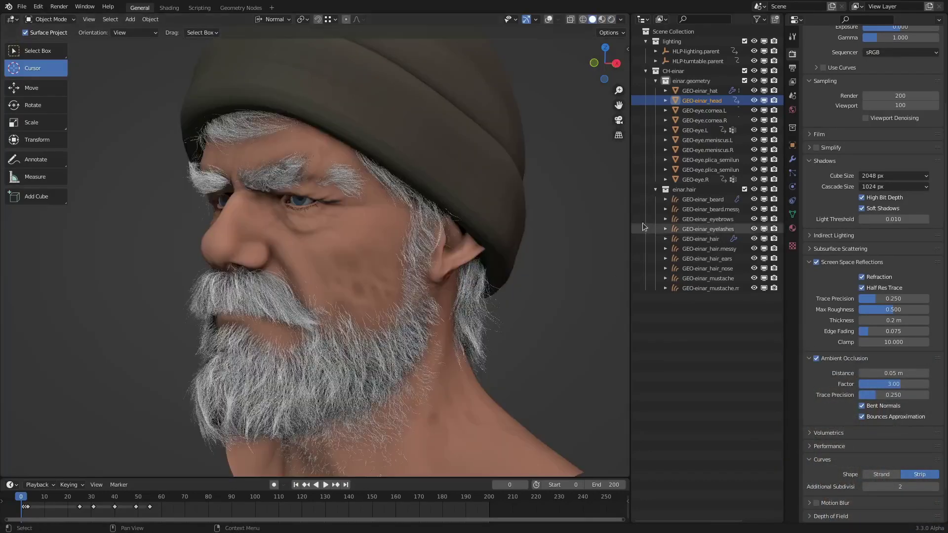
# Hide every object in the einar.hair collection except GEO-einar_beard to isolate the main beard on the head.
pyautogui.click(700, 199)
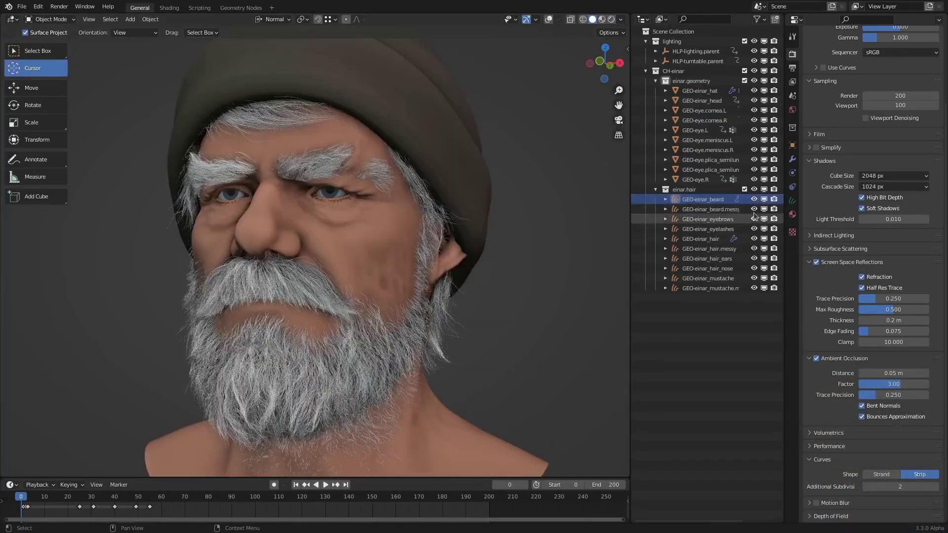
pyautogui.moveTo(754, 209); pyautogui.dragTo(757, 217)
pyautogui.click(726, 209)
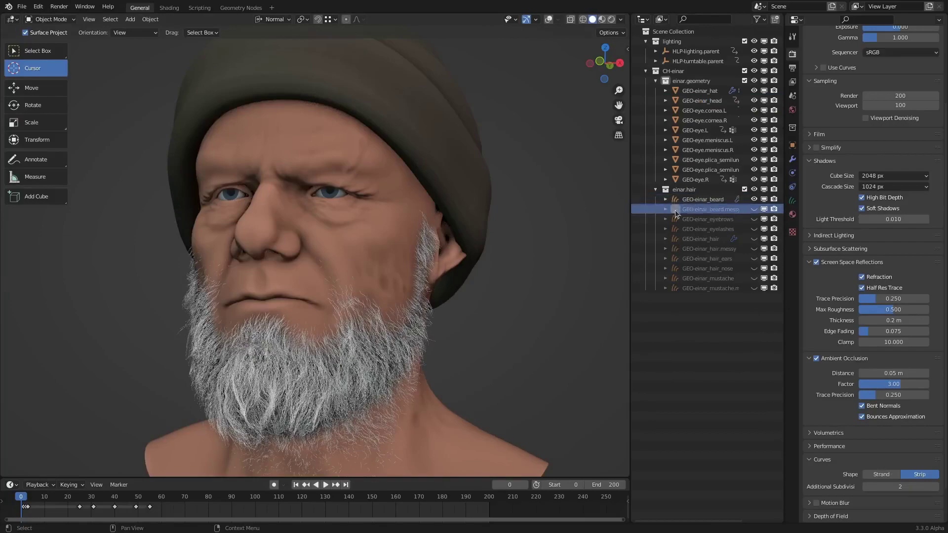
pyautogui.moveTo(583, 218); pyautogui.dragTo(465, 222, button='middle')
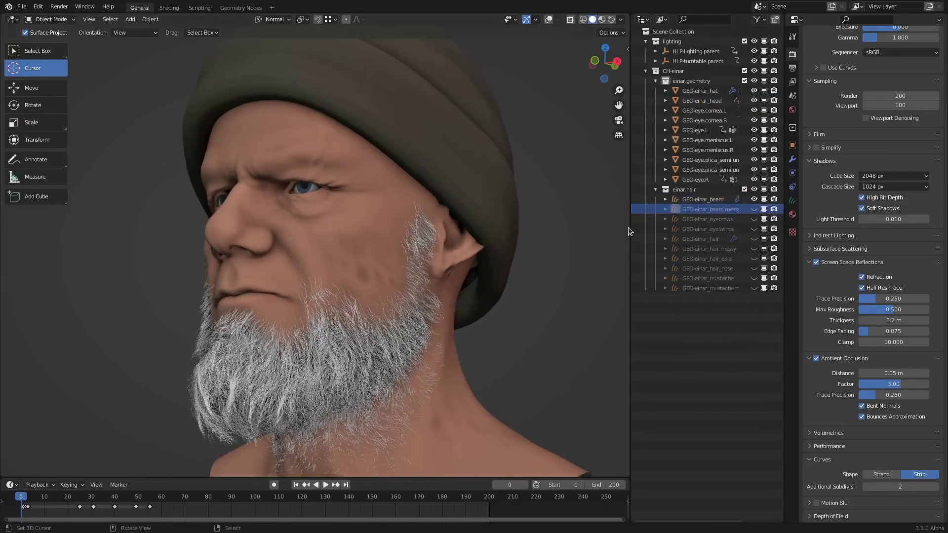
# Unhide the messy beard and the eyebrows hair objects and inspect them on the face.
pyautogui.click(754, 210)
pyautogui.scroll(2, 450, 251)
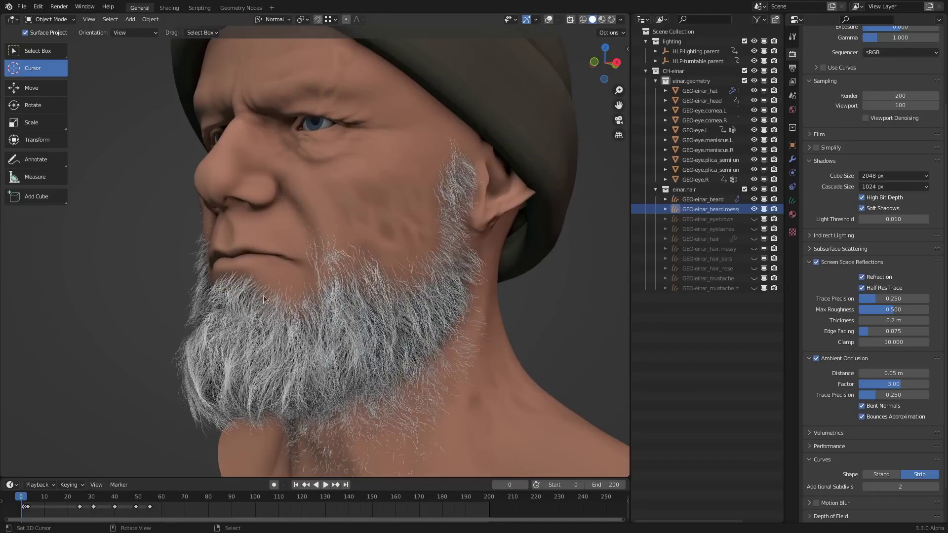
pyautogui.keyDown('shift'); pyautogui.moveTo(456, 207); pyautogui.dragTo(445, 252, button='middle'); pyautogui.keyUp('shift')
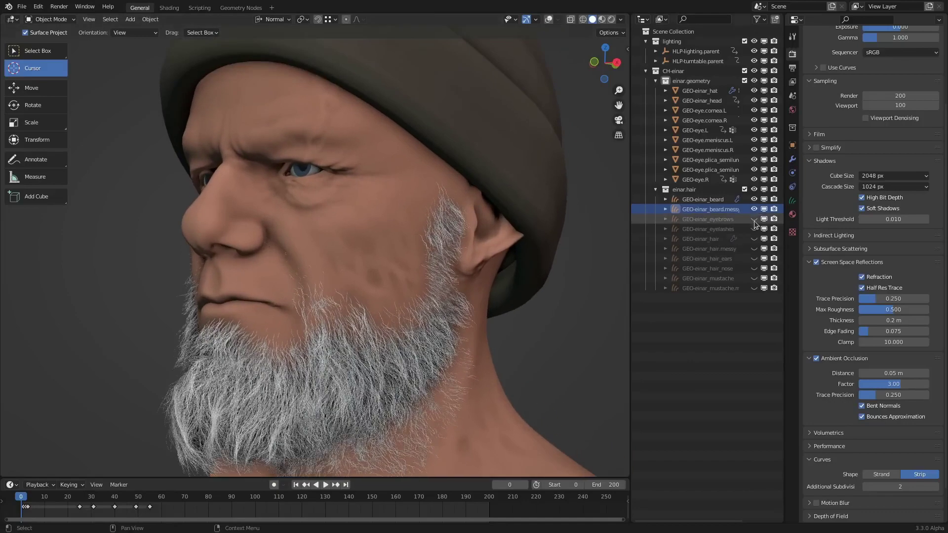
pyautogui.click(754, 219)
pyautogui.moveTo(358, 227); pyautogui.dragTo(389, 226, button='middle')
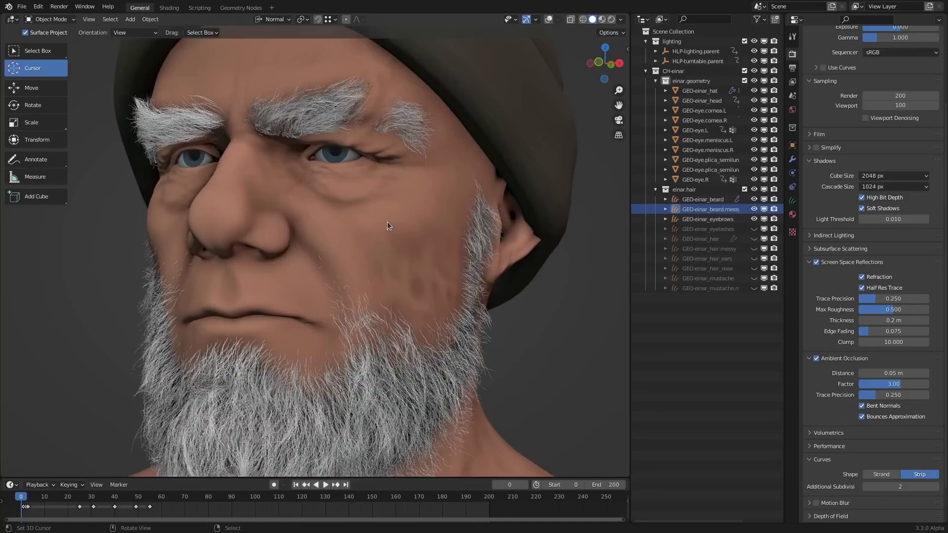
# Unhide the eyelashes, the main hair and the messy hair objects and view the head from both sides.
pyautogui.click(754, 229)
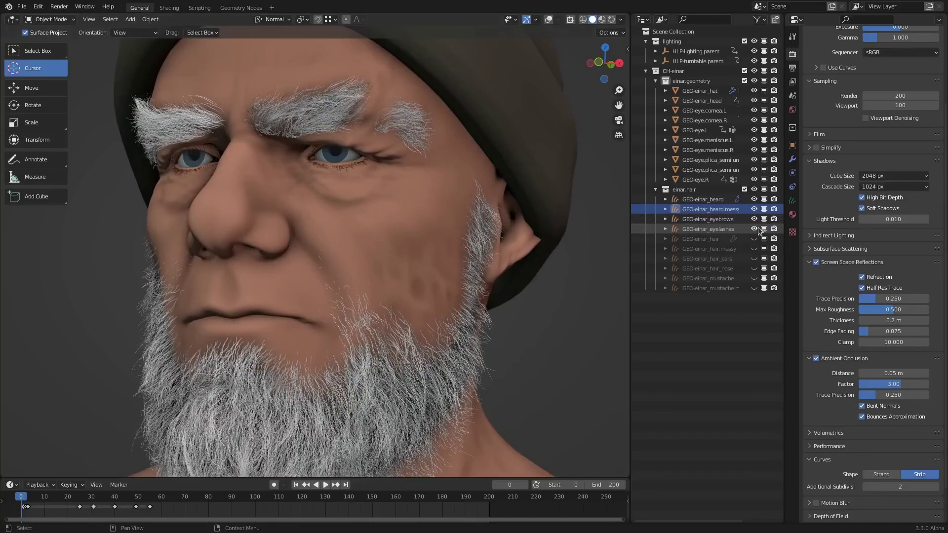
pyautogui.click(754, 239)
pyautogui.moveTo(351, 207); pyautogui.dragTo(409, 196, button='middle')
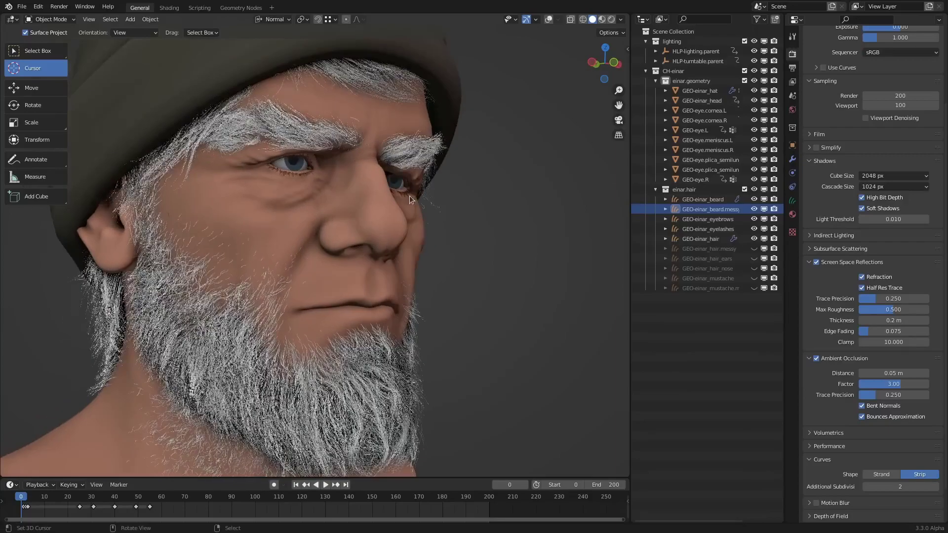
pyautogui.click(755, 249)
pyautogui.scroll(-2, 316, 252)
pyautogui.moveTo(84, 276); pyautogui.dragTo(128, 284, button='middle')
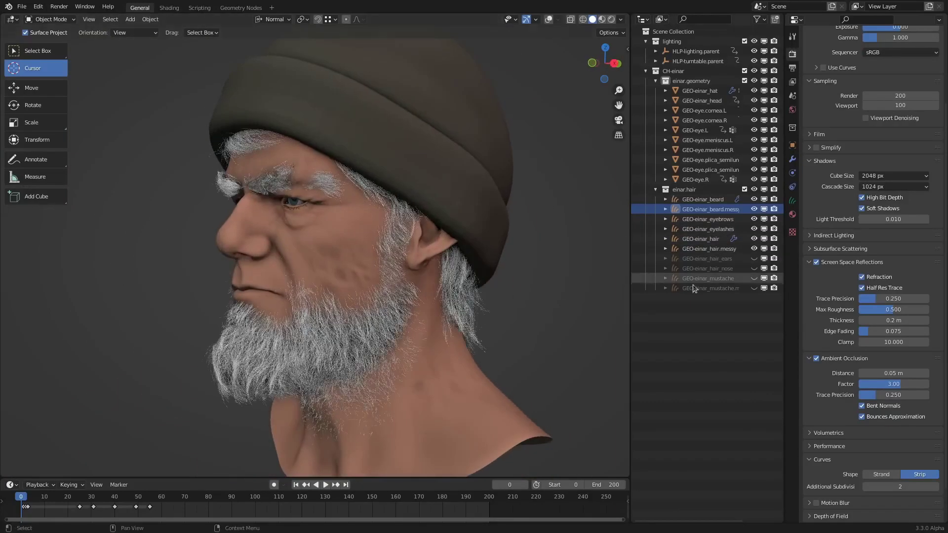
# Unhide the ear hair, nose hair, mustache and messy mustache objects and select the messy mustache.
pyautogui.moveTo(538, 259); pyautogui.dragTo(607, 251, button='middle')
pyautogui.scroll(1, 467, 259)
pyautogui.click(754, 259)
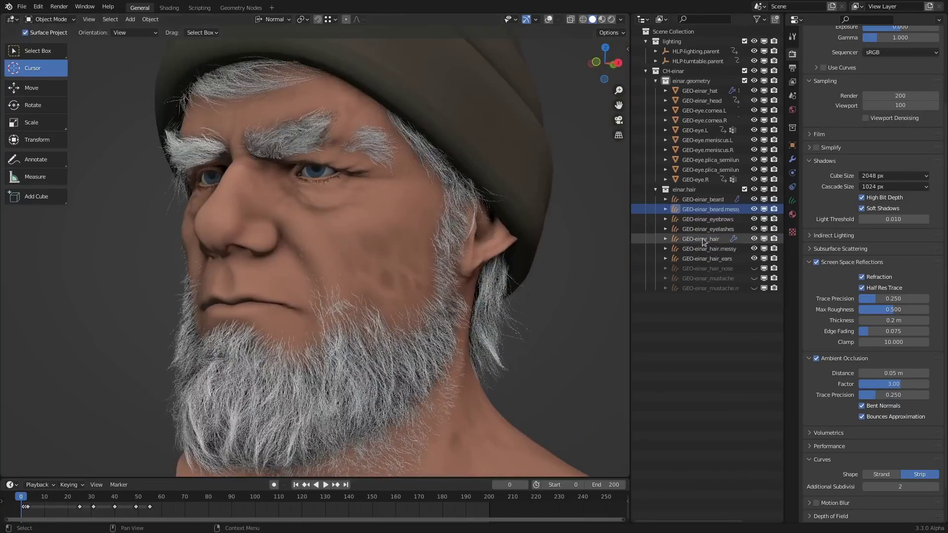
pyautogui.click(754, 268)
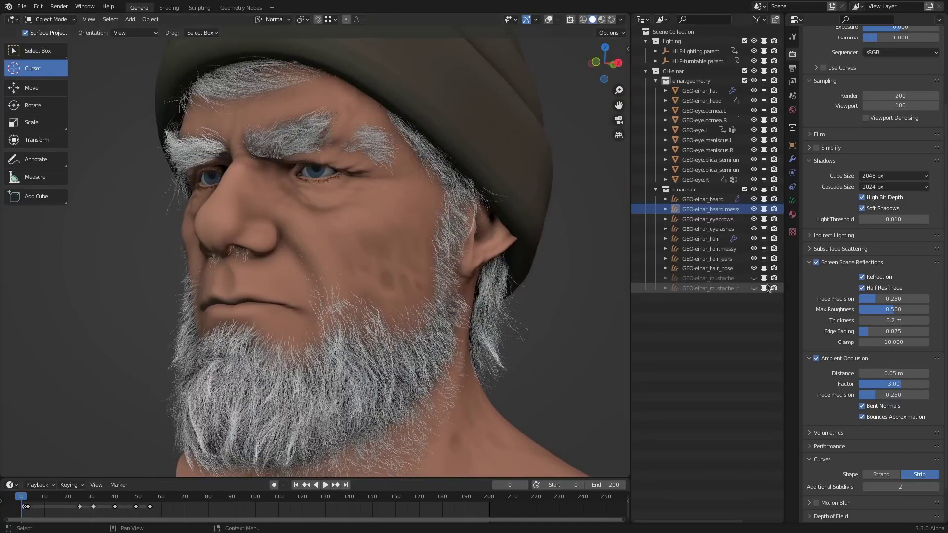
pyautogui.click(754, 278)
pyautogui.click(754, 288)
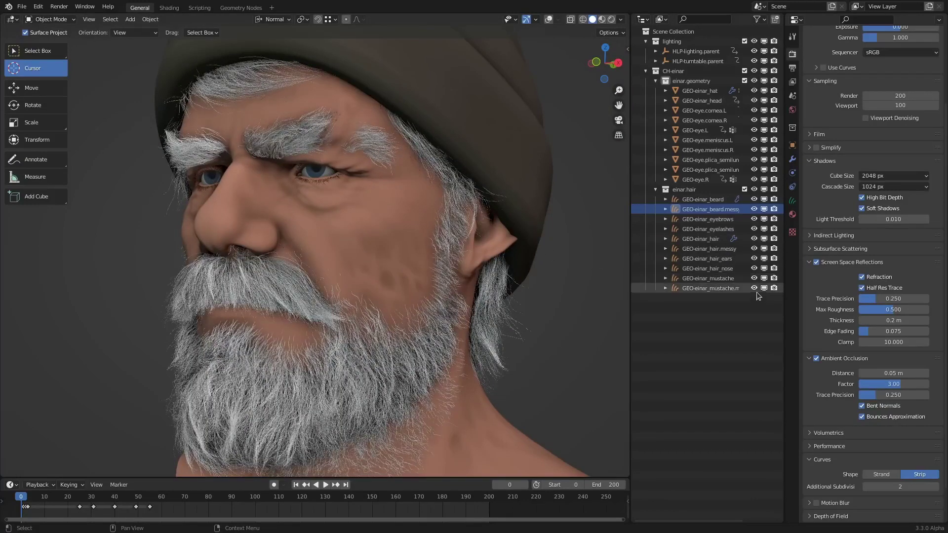
pyautogui.click(706, 289)
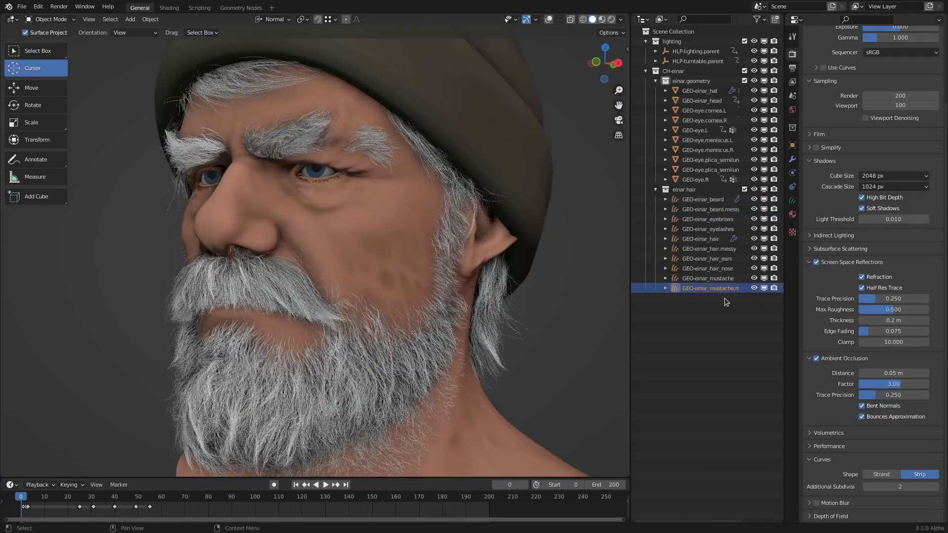
pyautogui.moveTo(362, 267); pyautogui.dragTo(442, 239, button='middle')
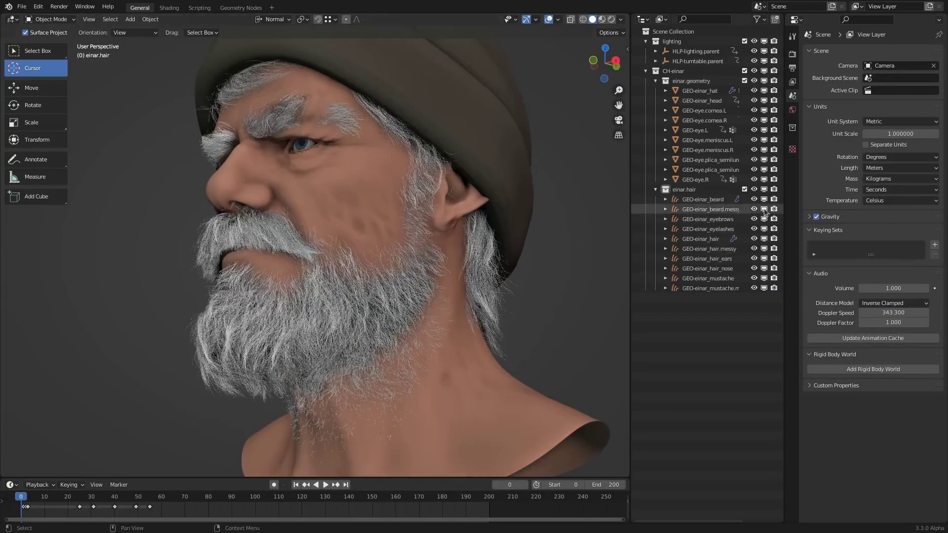
# Hide the GEO-einar_beard and messy beard objects to expose the bare chin and jaw.
pyautogui.moveTo(755, 199); pyautogui.dragTo(754, 210)
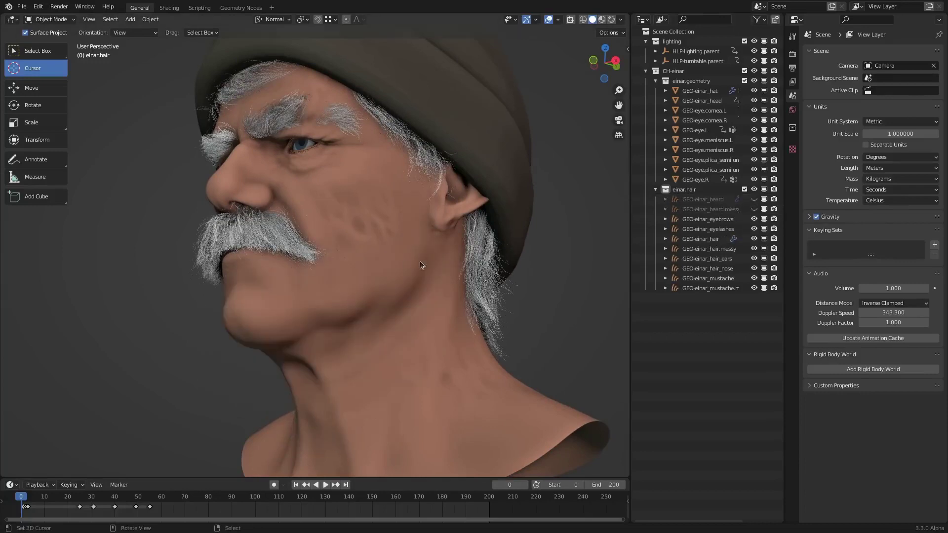
pyautogui.moveTo(423, 265); pyautogui.dragTo(440, 309, button='middle')
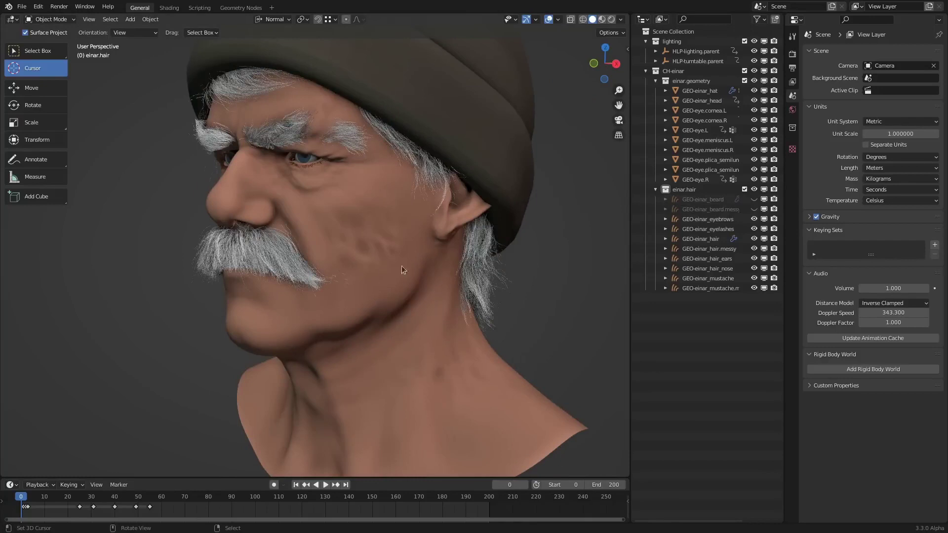
pyautogui.moveTo(402, 270); pyautogui.dragTo(418, 175, button='middle')
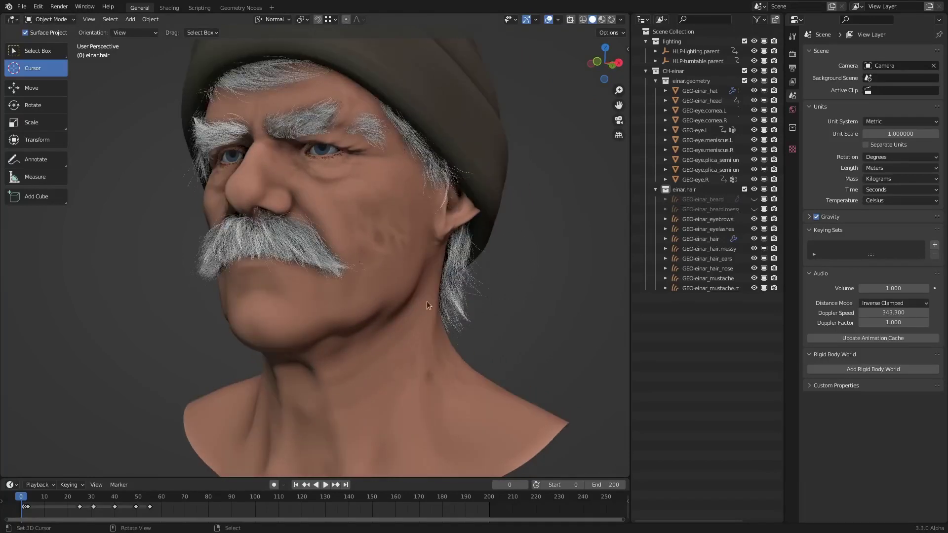
# Make einar.hair the active collection, select GEO-einar_head and add an Empty Hair curves object to it.
pyautogui.click(684, 190)
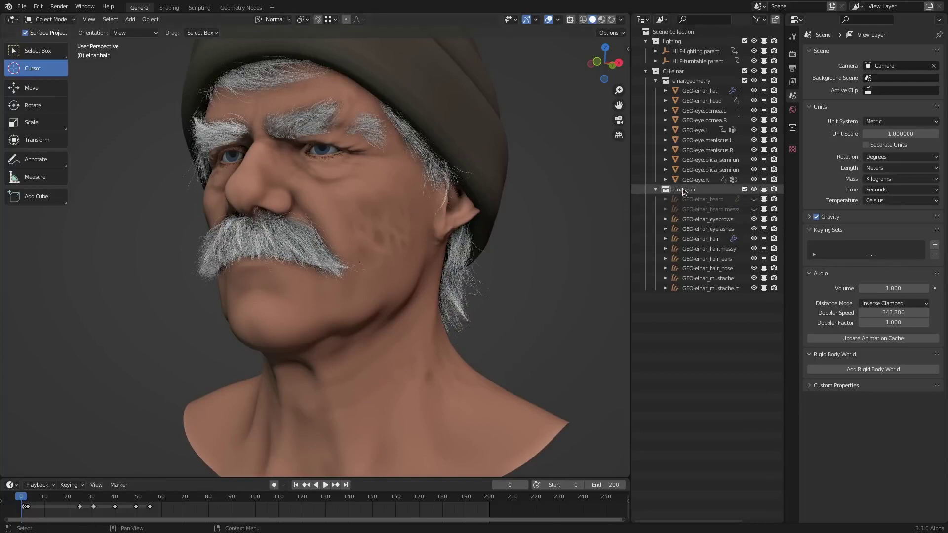
pyautogui.click(702, 101)
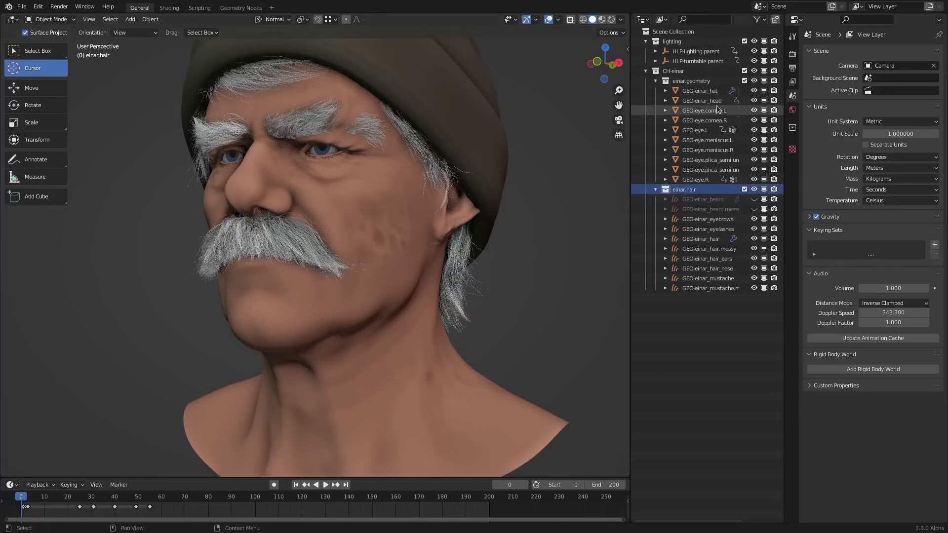
pyautogui.moveTo(401, 372); pyautogui.dragTo(414, 339, button='middle')
pyautogui.hotkey('shift', 'a')
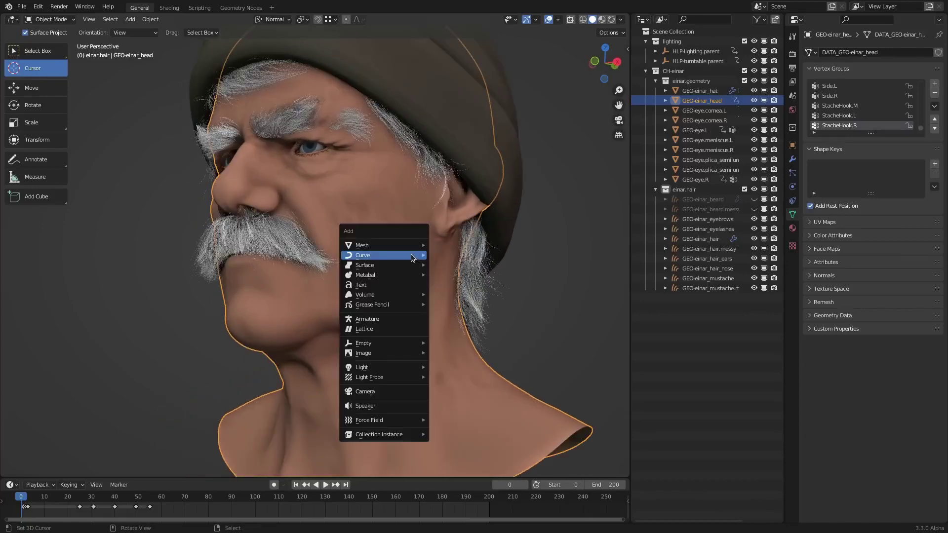
pyautogui.moveTo(412, 255)
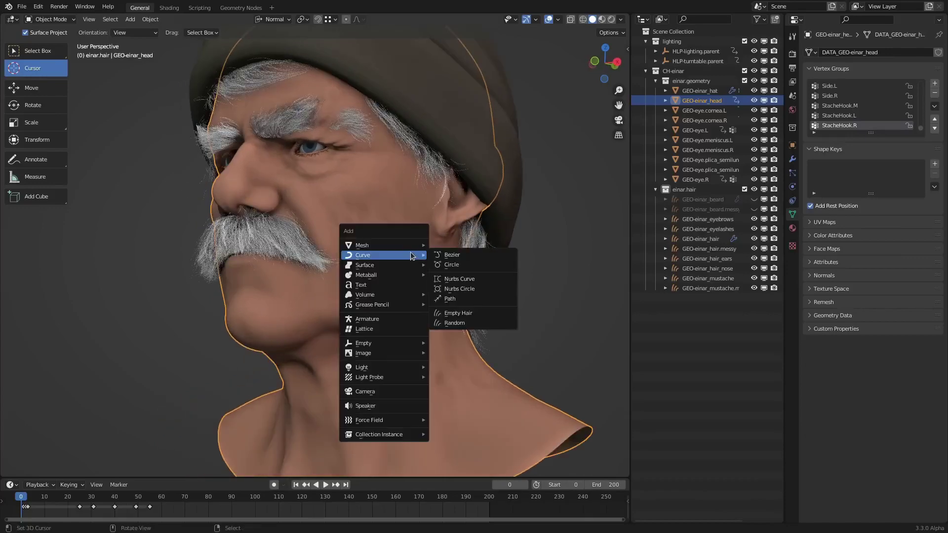
pyautogui.click(475, 313)
pyautogui.moveTo(390, 279); pyautogui.dragTo(429, 278, button='middle')
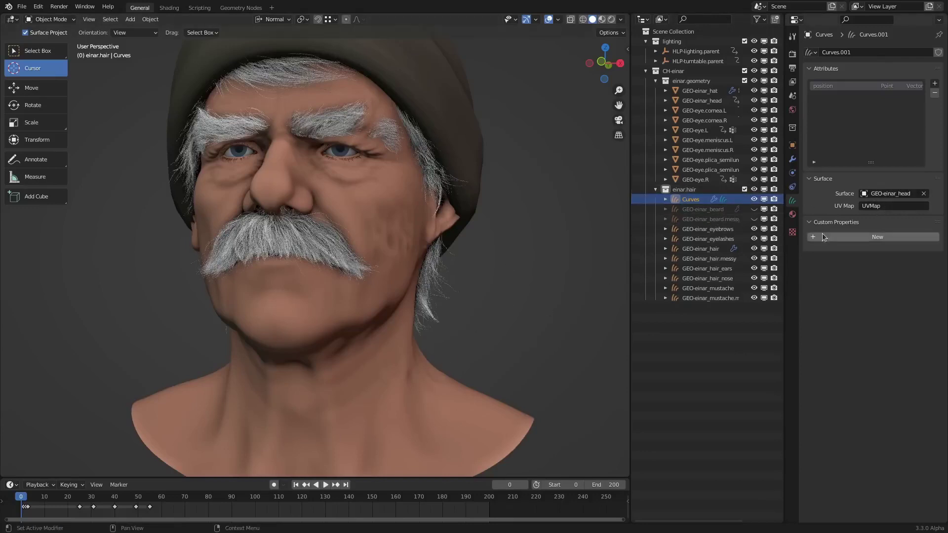
# Choose GEO-einar_head as the surface object of the new hair curves.
pyautogui.click(903, 194)
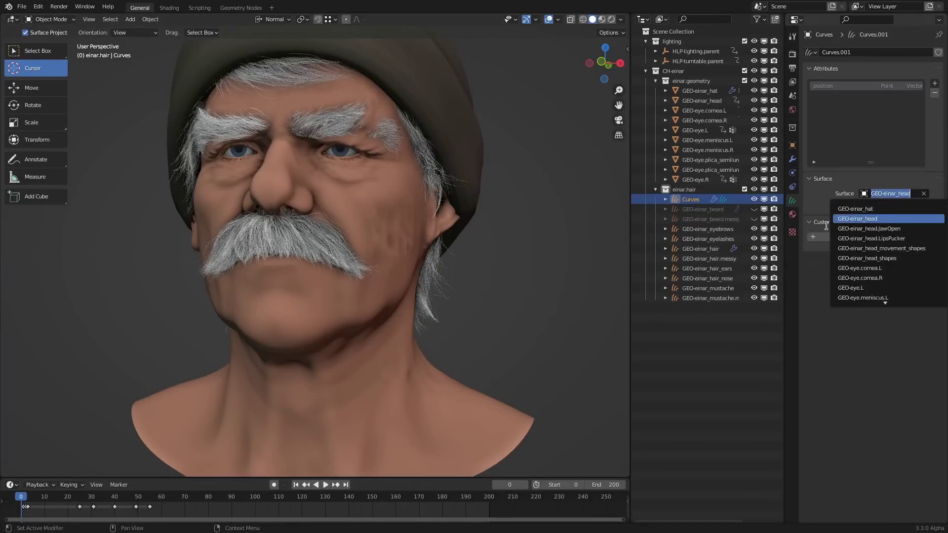
pyautogui.click(853, 217)
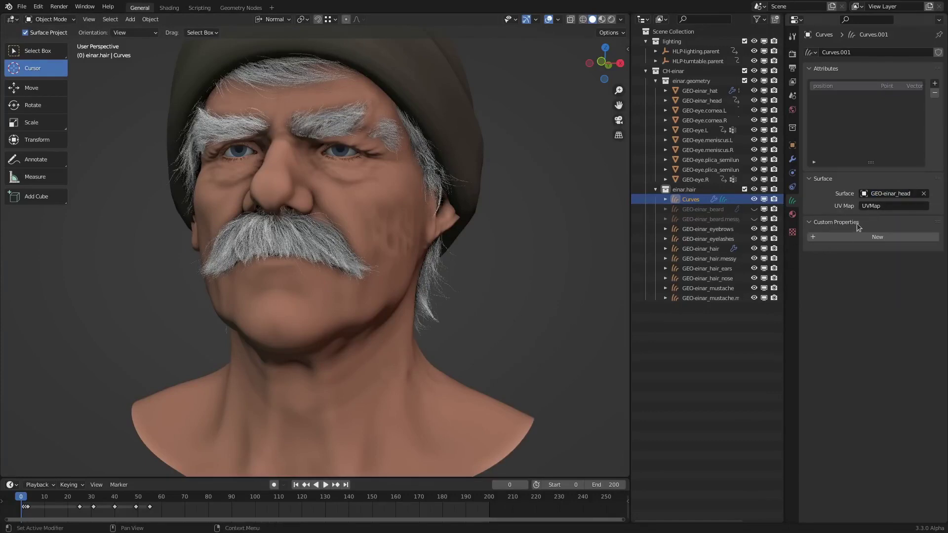
pyautogui.moveTo(487, 277); pyautogui.dragTo(334, 260, button='middle')
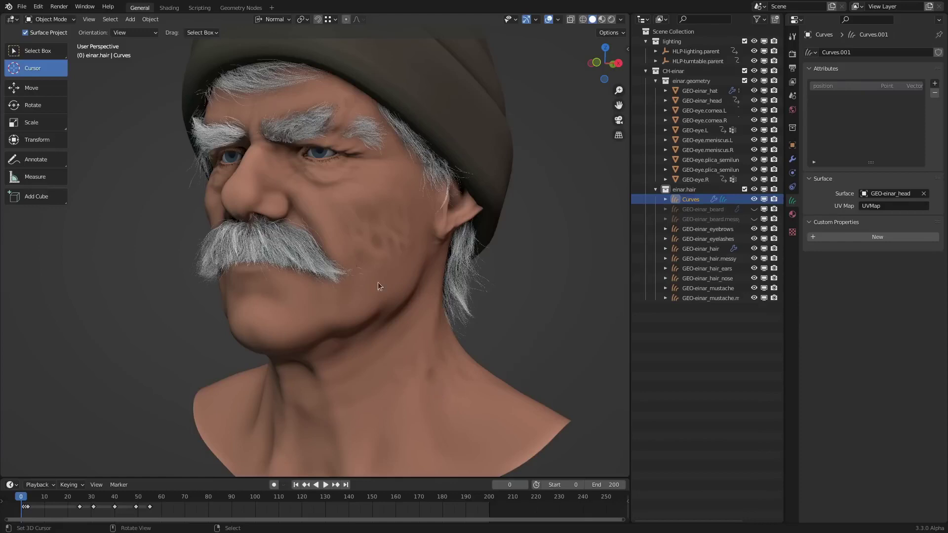
# Put the new curves object in Sculpt Mode and place five single hairs along the cheek and jaw with the Add brush.
pyautogui.click(56, 21)
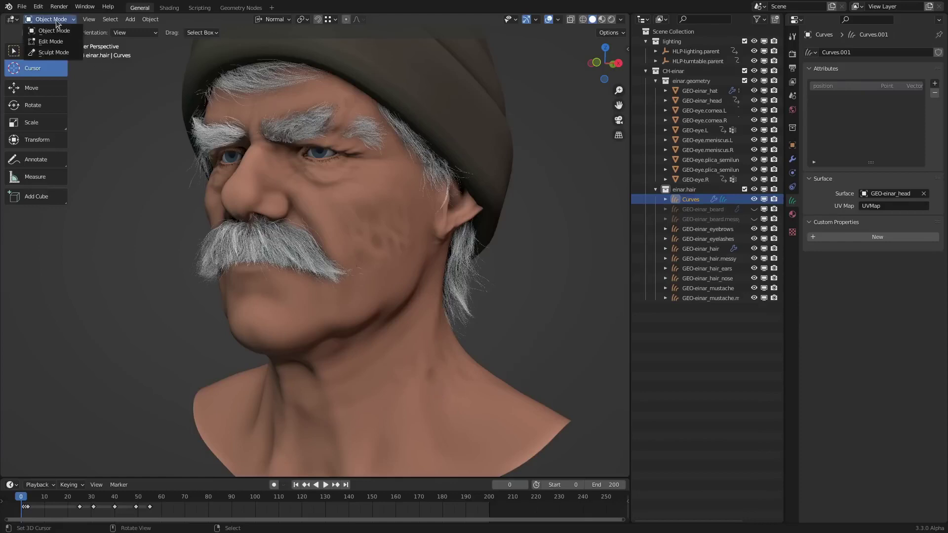
pyautogui.click(53, 52)
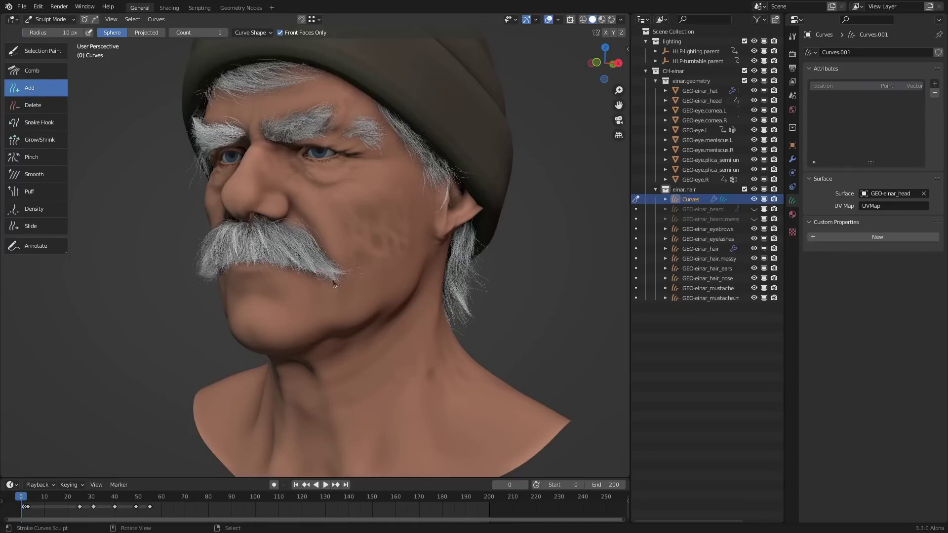
pyautogui.click(381, 254)
pyautogui.click(376, 288)
pyautogui.click(362, 241)
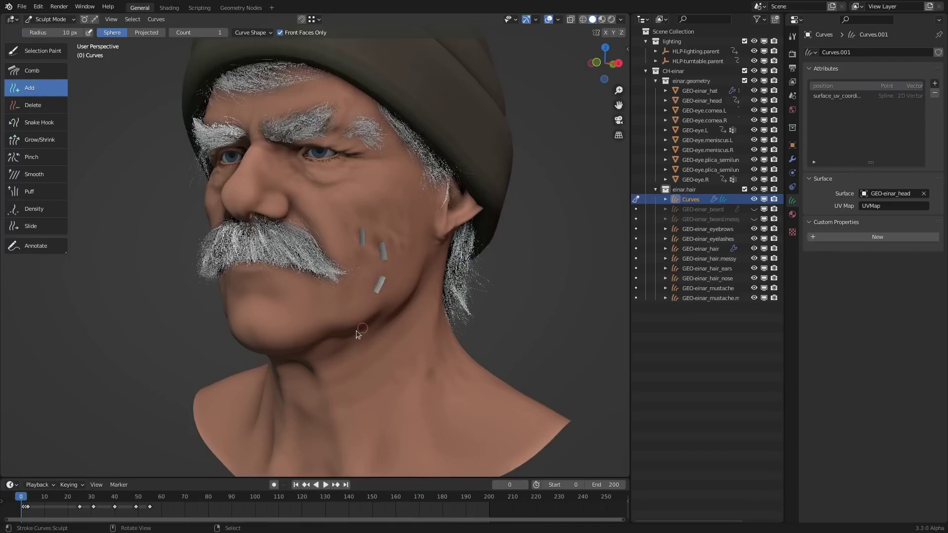
pyautogui.click(341, 321)
pyautogui.click(306, 307)
pyautogui.moveTo(374, 274); pyautogui.dragTo(375, 322, button='middle')
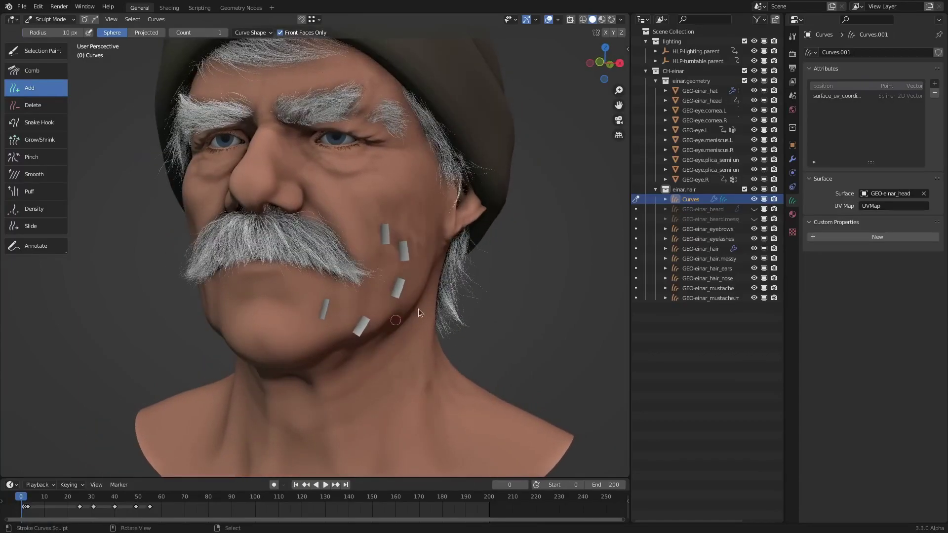
# Set the curves shape in the render settings to Strand.
pyautogui.click(792, 53)
pyautogui.scroll(-5, 822, 365)
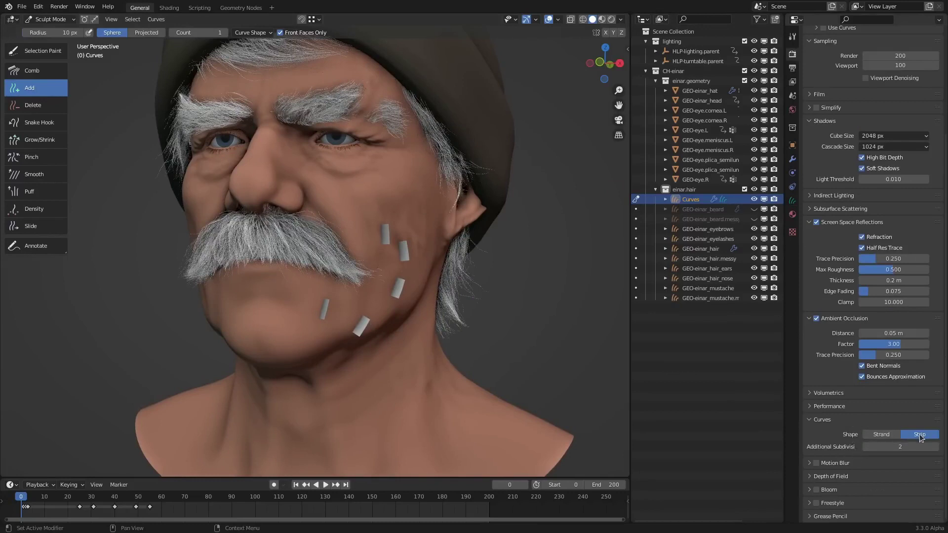
pyautogui.click(886, 437)
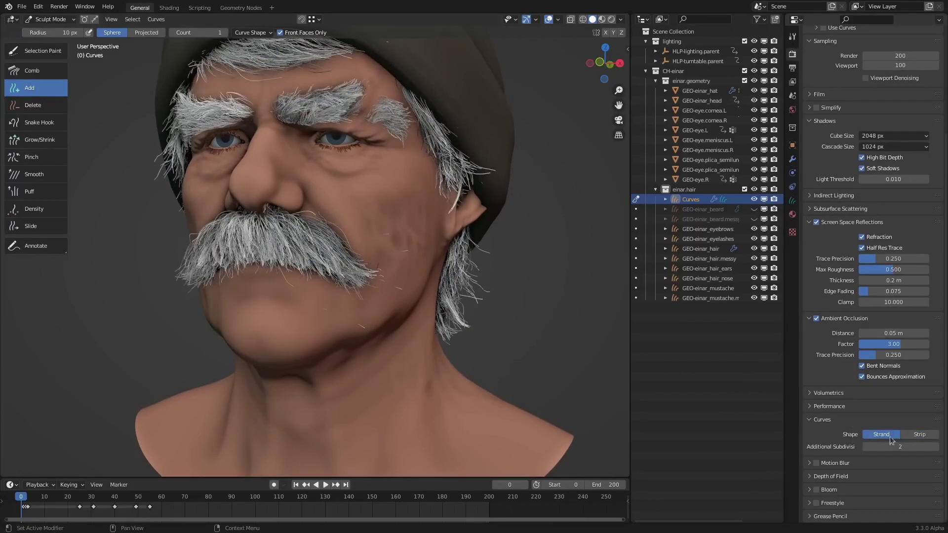
# Compare curve shapes by switching the render setting to Strip and back to Strand.
pyautogui.click(907, 438)
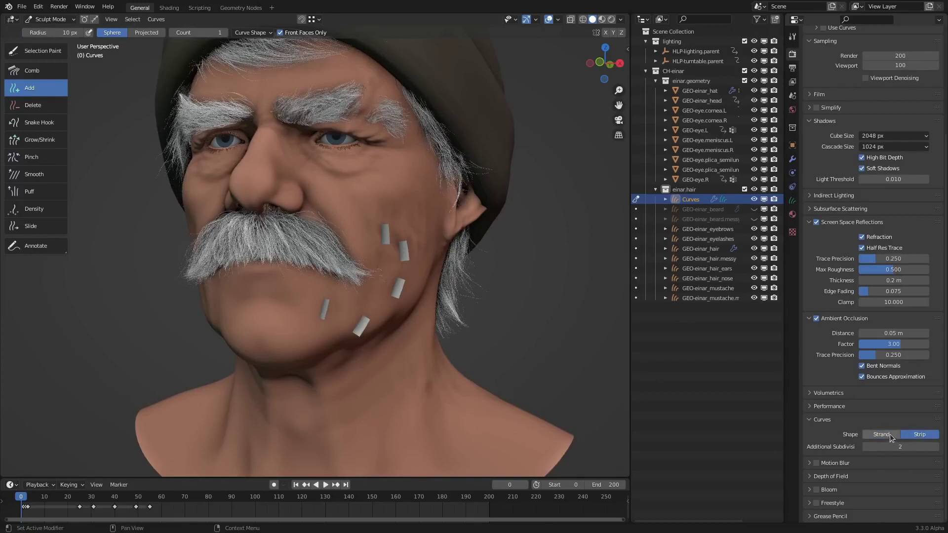
pyautogui.click(882, 434)
pyautogui.moveTo(574, 398); pyautogui.dragTo(360, 303, button='middle')
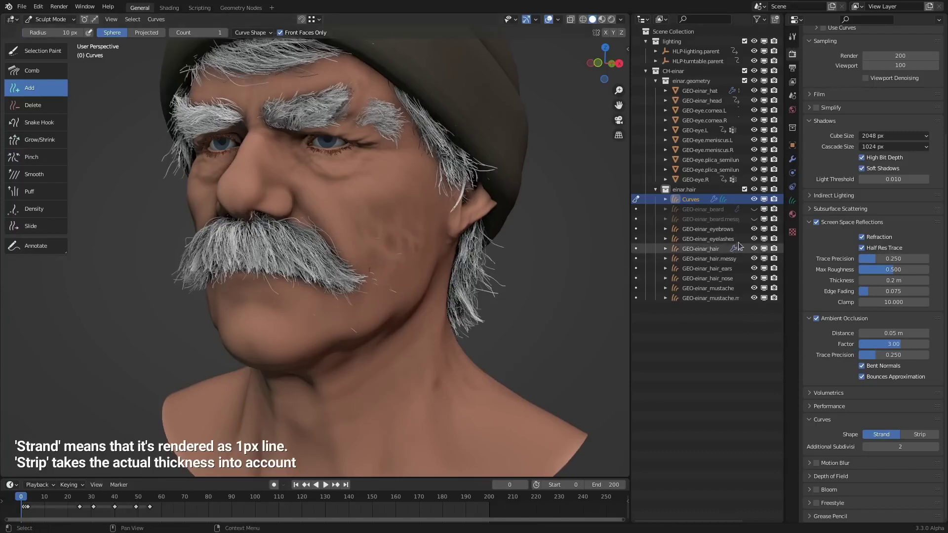
pyautogui.click(793, 200)
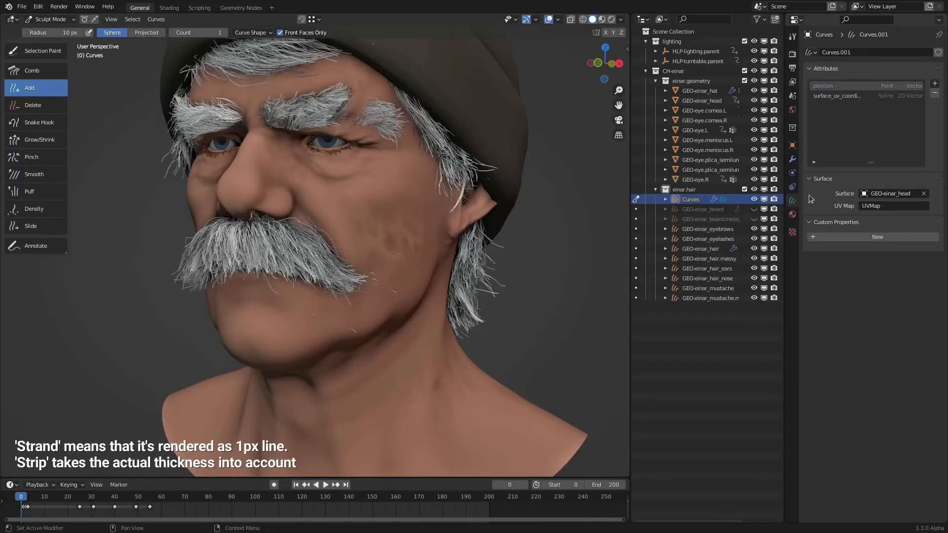
pyautogui.click(792, 146)
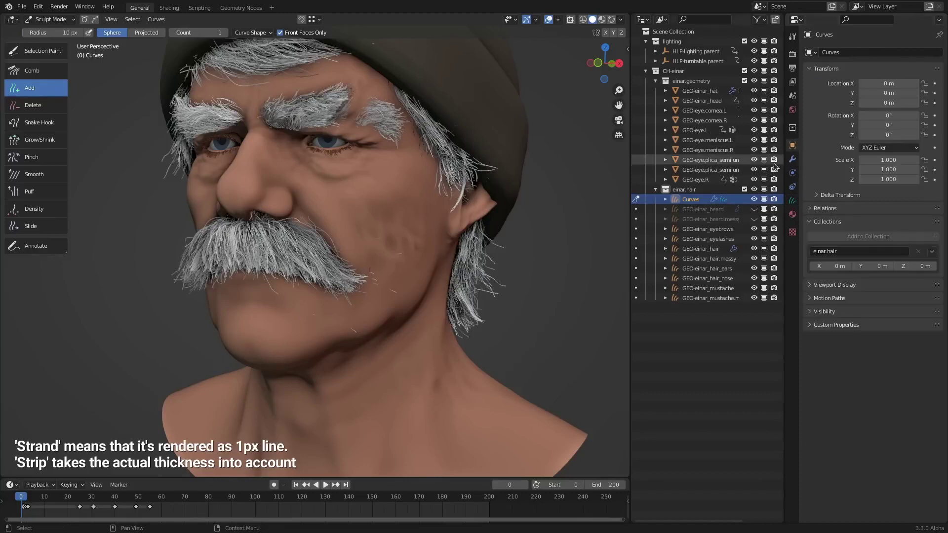
pyautogui.click(793, 54)
pyautogui.scroll(-5, 868, 425)
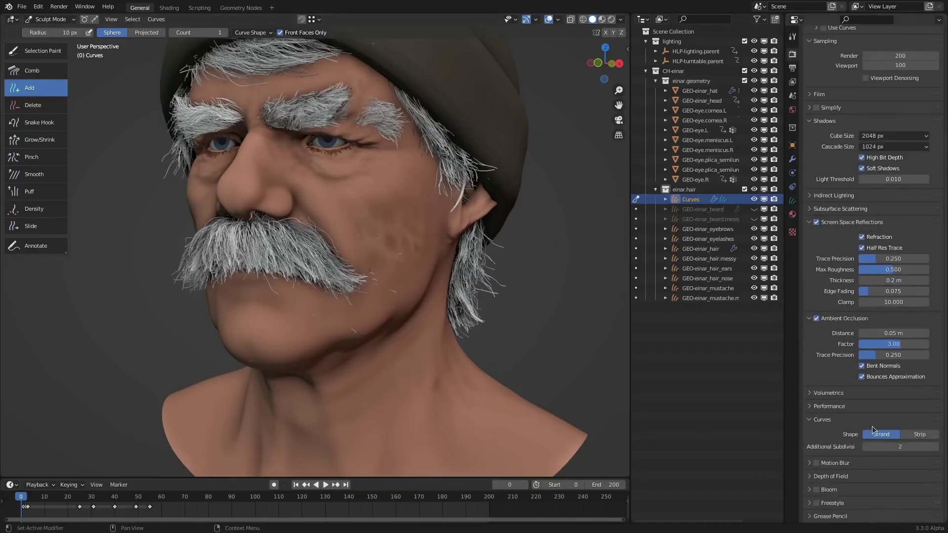
pyautogui.moveTo(380, 271); pyautogui.dragTo(431, 265, button='middle')
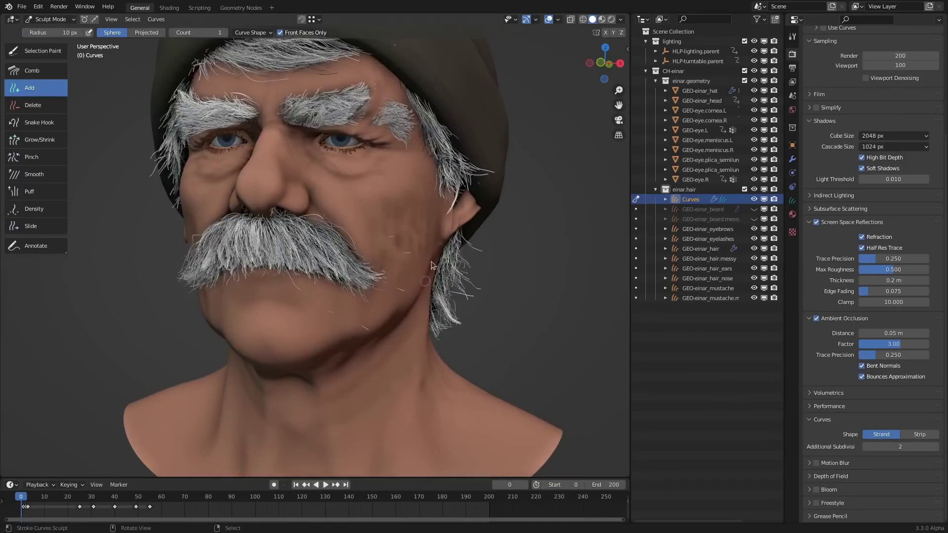
pyautogui.moveTo(383, 311); pyautogui.dragTo(348, 354, button='middle')
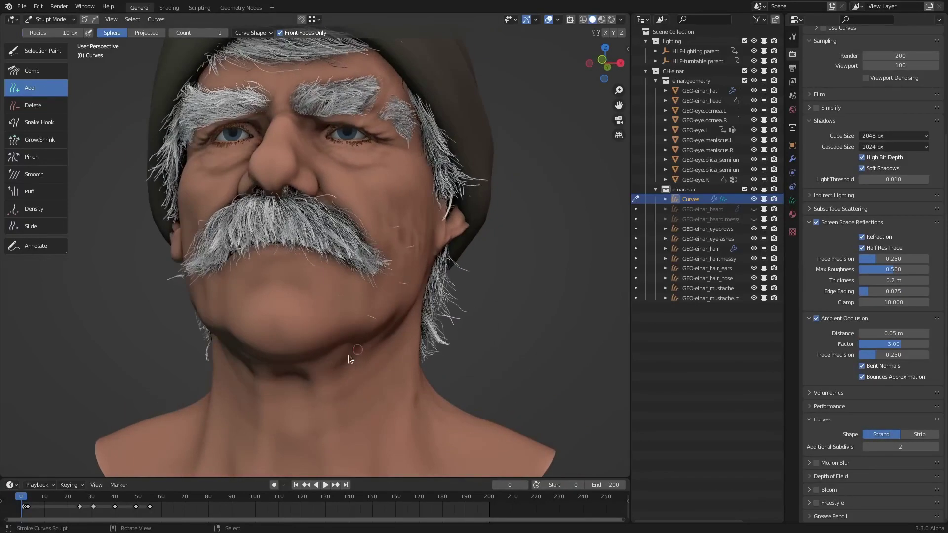
pyautogui.moveTo(310, 303); pyautogui.dragTo(316, 250, button='middle')
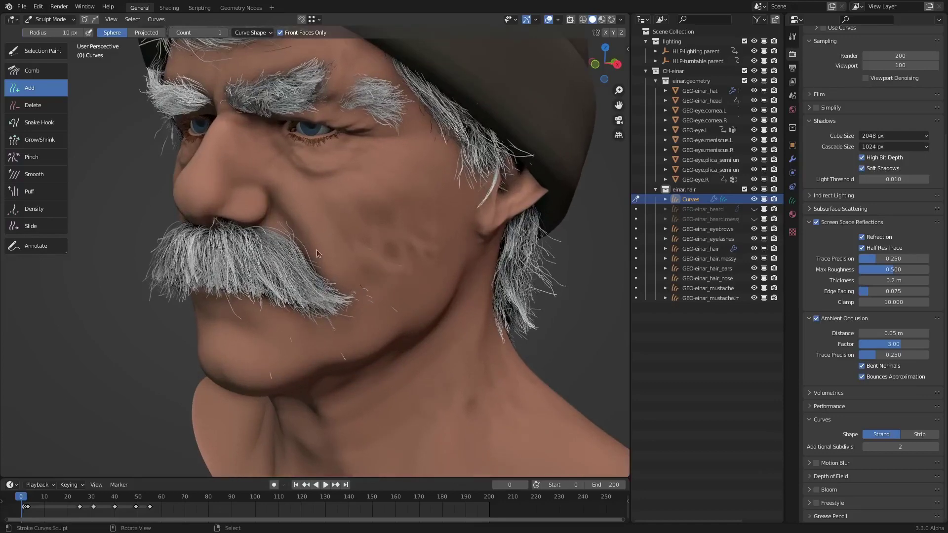
# Set the Add brush count to 16 and enlarge its radius to 77 px.
pyautogui.moveTo(210, 31); pyautogui.dragTo(218, 31)
pyautogui.click(209, 32)
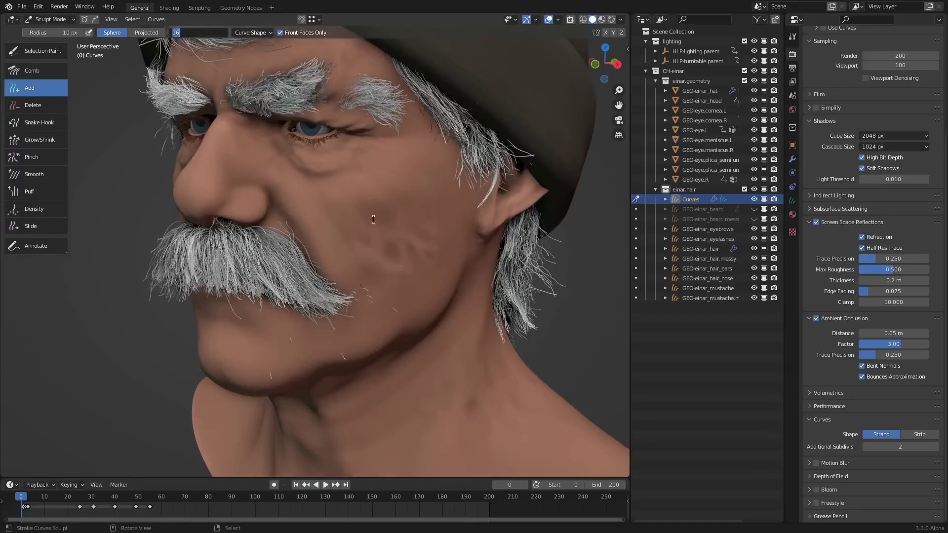
pyautogui.press('Return')
pyautogui.moveTo(360, 188); pyautogui.dragTo(416, 241, button='middle')
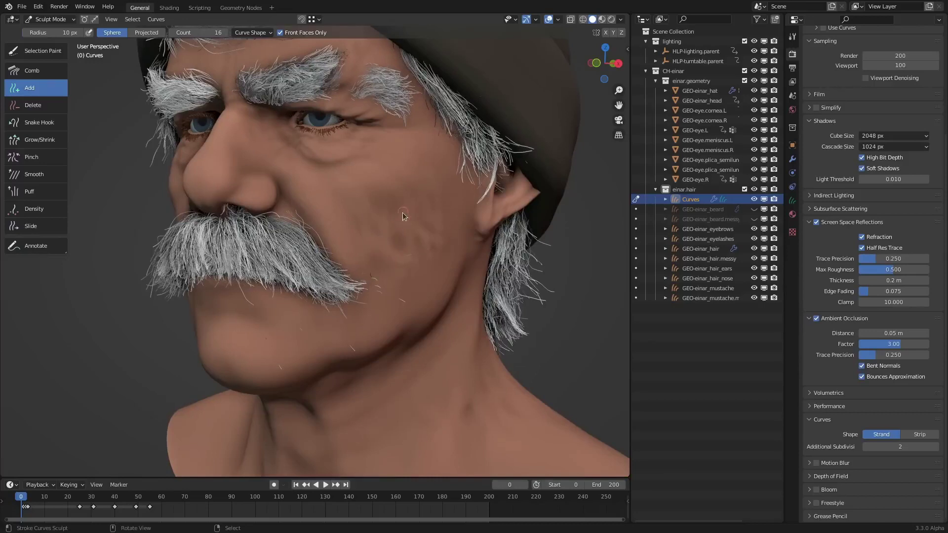
pyautogui.press('f')
pyautogui.click(424, 218)
# Try scattering hairs over the cheek, jaw and chin on one side of the face, and undo the strokes.
pyautogui.click(403, 215)
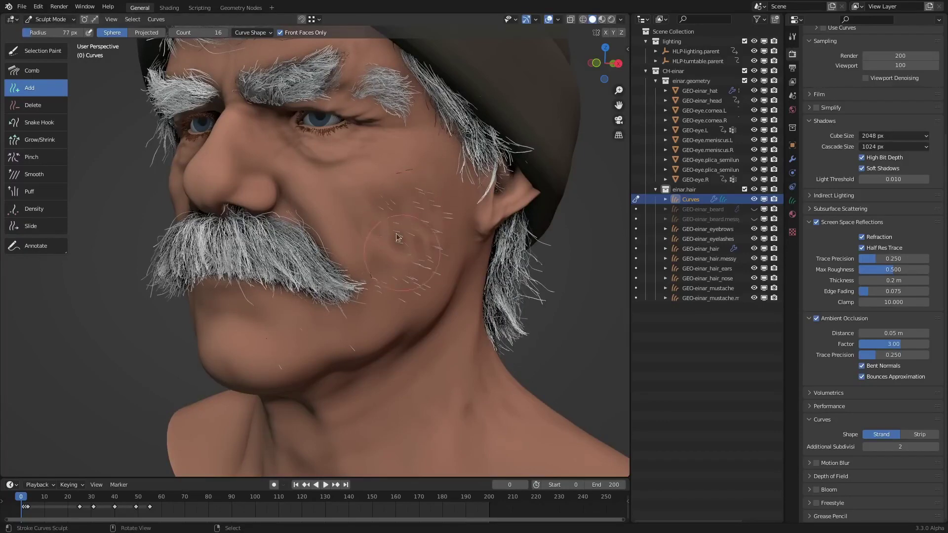
pyautogui.moveTo(399, 237); pyautogui.dragTo(358, 230)
pyautogui.moveTo(428, 252); pyautogui.dragTo(385, 286, button='middle')
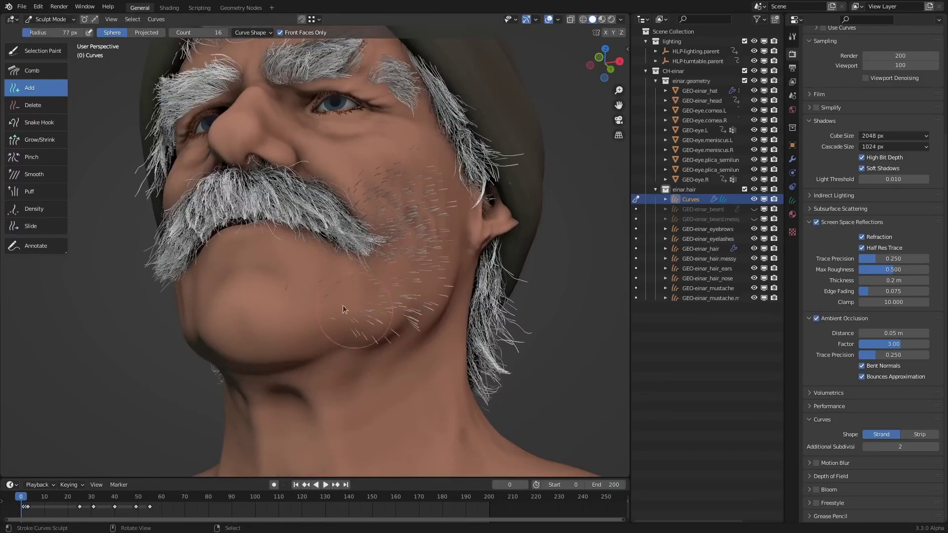
pyautogui.click(445, 271)
pyautogui.moveTo(445, 271); pyautogui.dragTo(352, 247, button='middle')
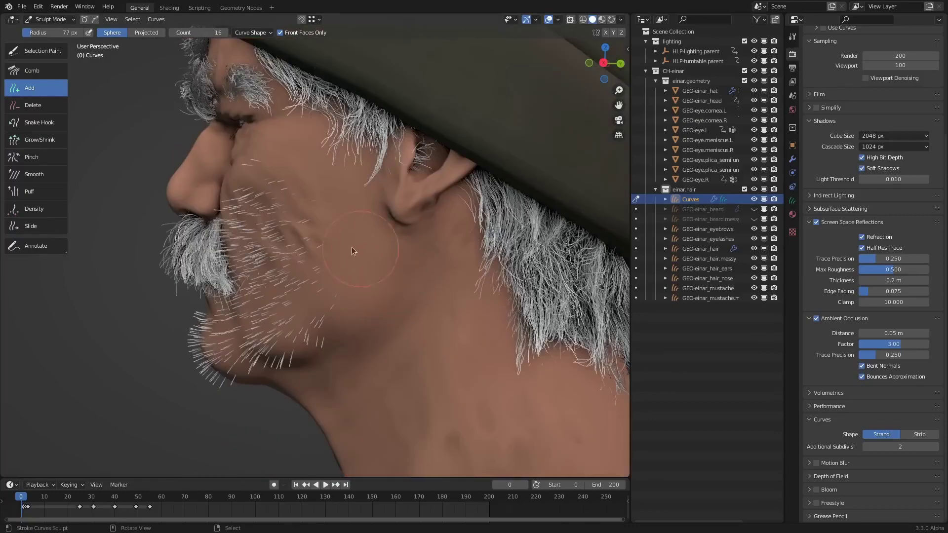
pyautogui.moveTo(295, 329); pyautogui.dragTo(391, 308, button='middle')
pyautogui.moveTo(319, 323); pyautogui.dragTo(493, 148, button='middle')
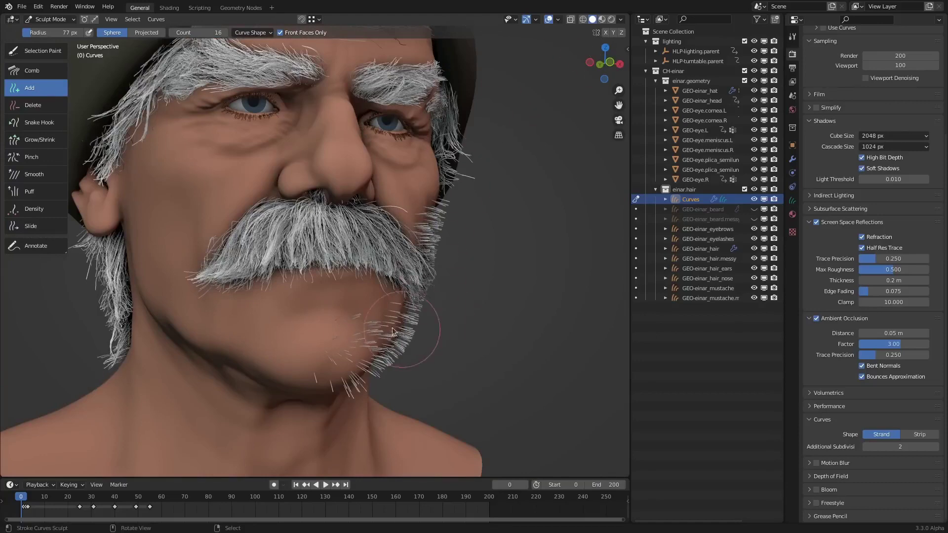
pyautogui.moveTo(415, 331); pyautogui.dragTo(464, 262, button='middle')
pyautogui.hotkey('ctrl', 'z')
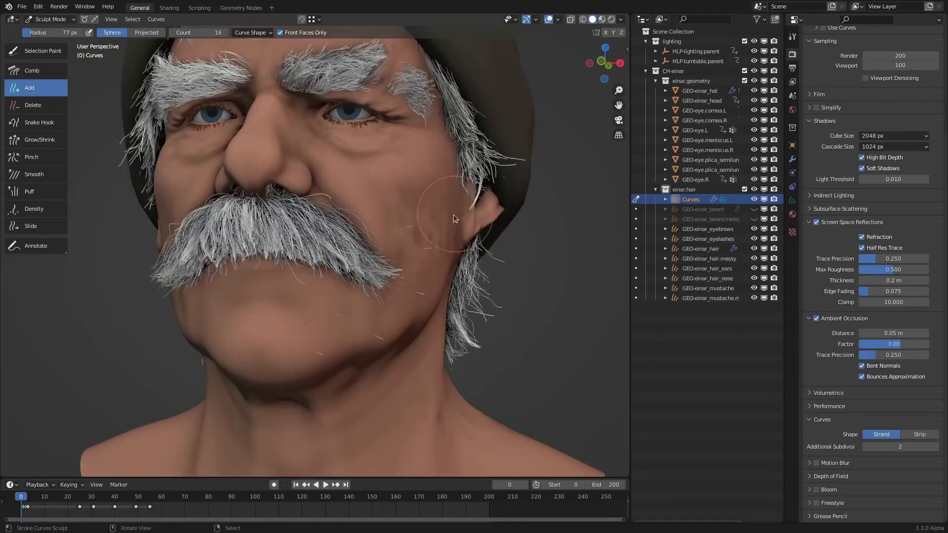
# Enable X symmetry for curve sculpting and turn off Front Faces Only for the Add brush.
pyautogui.click(605, 33)
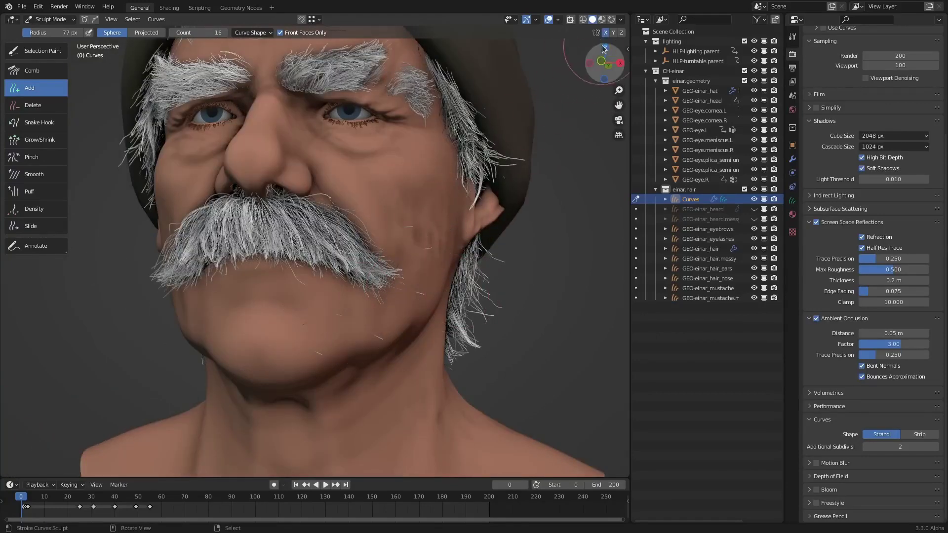
pyautogui.moveTo(395, 341); pyautogui.dragTo(415, 267, button='middle')
pyautogui.click(280, 33)
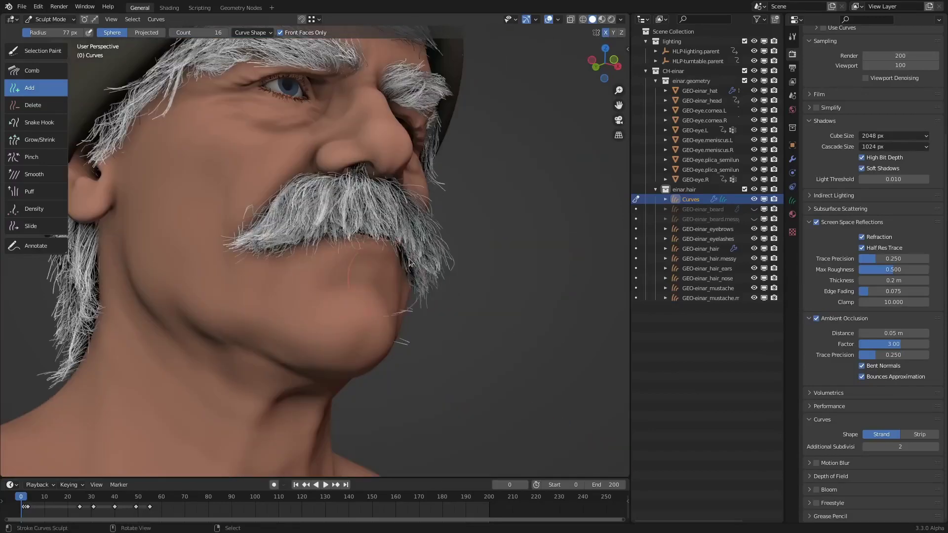
# Paint mirrored beard hairs with the Add brush over the cheeks, along the jawline and around the chin.
pyautogui.moveTo(528, 232)
pyautogui.mouseDown(button='middle')
pyautogui.moveTo(385, 264)
pyautogui.moveTo(392, 227)
pyautogui.mouseUp(button='middle')
pyautogui.moveTo(392, 226)
pyautogui.mouseDown()
pyautogui.moveTo(404, 259)
pyautogui.moveTo(375, 311)
pyautogui.mouseUp()
pyautogui.moveTo(376, 310); pyautogui.dragTo(274, 215, button='middle')
pyautogui.moveTo(275, 280); pyautogui.dragTo(384, 271, button='middle')
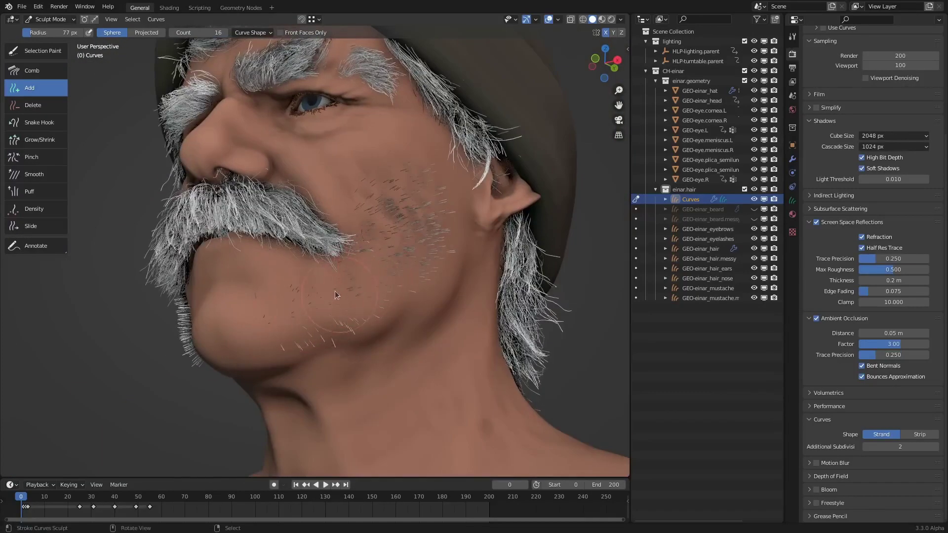
pyautogui.moveTo(335, 291); pyautogui.dragTo(340, 316, button='middle')
pyautogui.moveTo(341, 316); pyautogui.dragTo(334, 308)
pyautogui.moveTo(339, 331); pyautogui.dragTo(286, 361, button='middle')
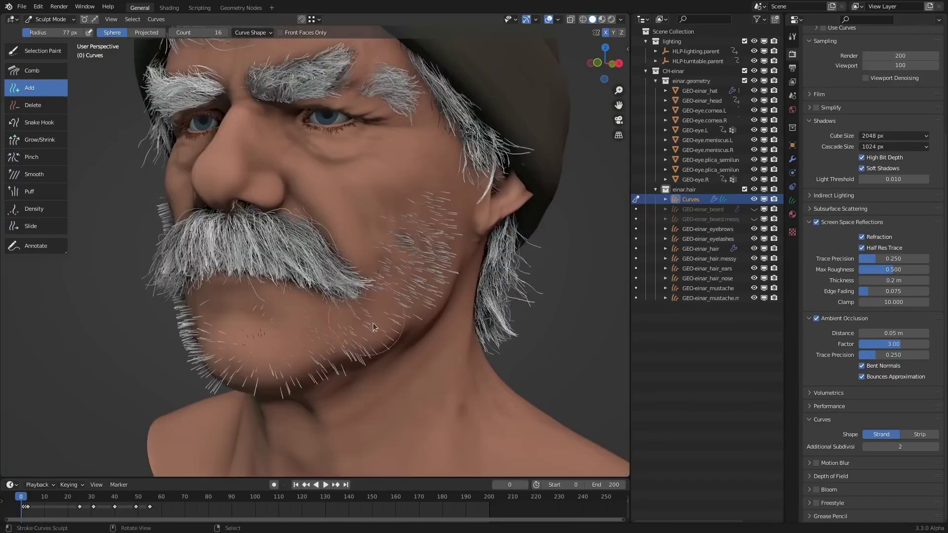
pyautogui.moveTo(361, 348)
pyautogui.mouseDown()
pyautogui.moveTo(412, 244)
pyautogui.moveTo(415, 291)
pyautogui.moveTo(395, 323)
pyautogui.mouseUp()
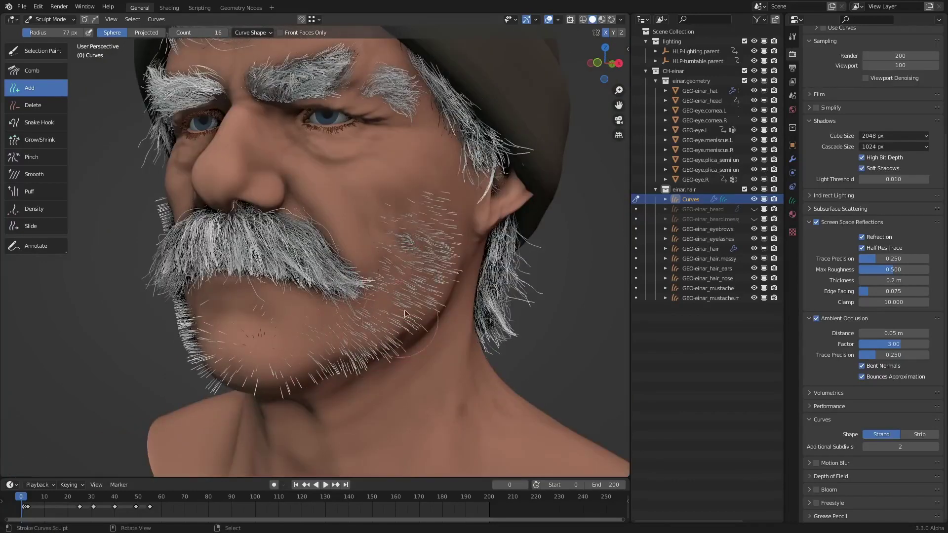
pyautogui.moveTo(395, 323); pyautogui.dragTo(393, 301, button='middle')
pyautogui.moveTo(346, 336); pyautogui.dragTo(267, 368)
pyautogui.moveTo(267, 368)
pyautogui.mouseDown(button='middle')
pyautogui.moveTo(412, 258)
pyautogui.moveTo(388, 329)
pyautogui.moveTo(322, 292)
pyautogui.mouseUp(button='middle')
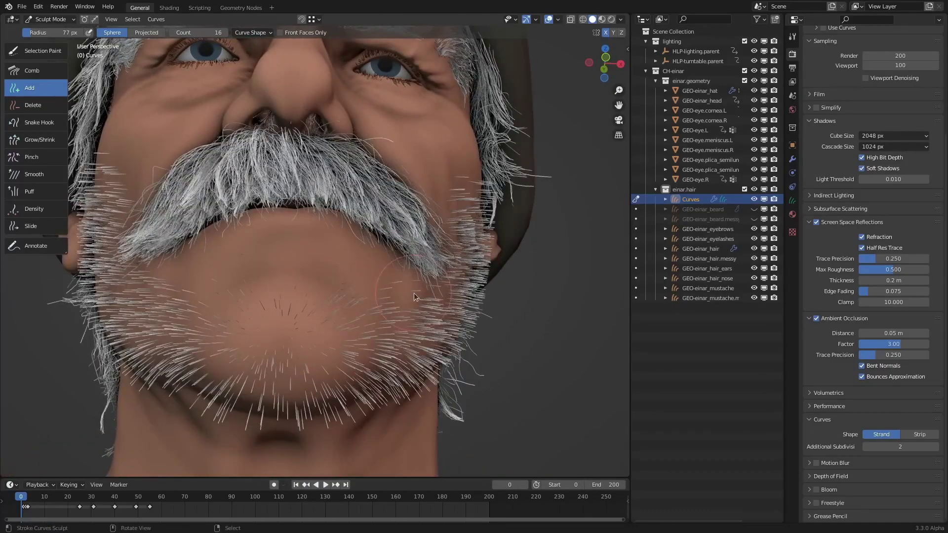
pyautogui.moveTo(414, 296); pyautogui.dragTo(406, 326, button='middle')
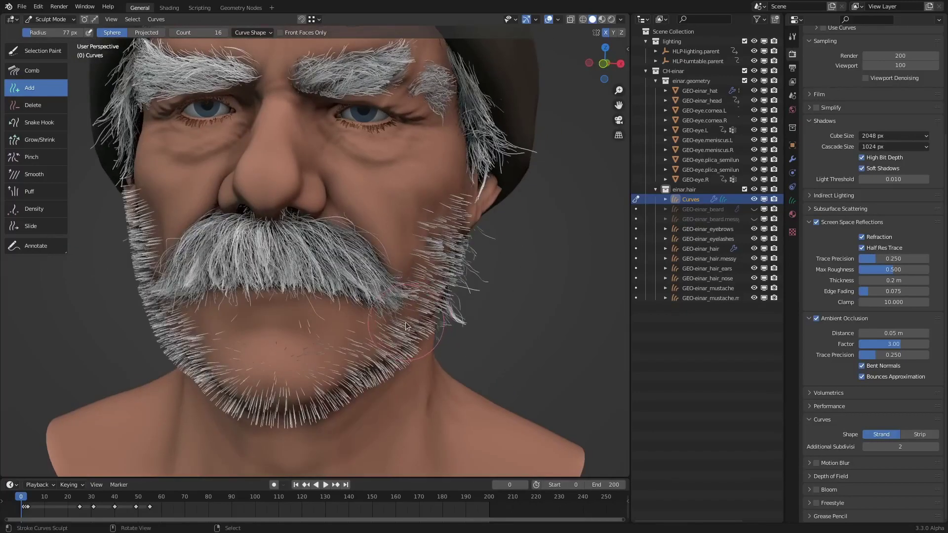
# Set the Add brush count to 1 and place single hairs between the mustache and chin.
pyautogui.moveTo(200, 32); pyautogui.dragTo(128, 34)
pyautogui.moveTo(344, 276)
pyautogui.mouseDown(button='middle')
pyautogui.moveTo(302, 291)
pyautogui.moveTo(338, 285)
pyautogui.moveTo(351, 254)
pyautogui.mouseUp(button='middle')
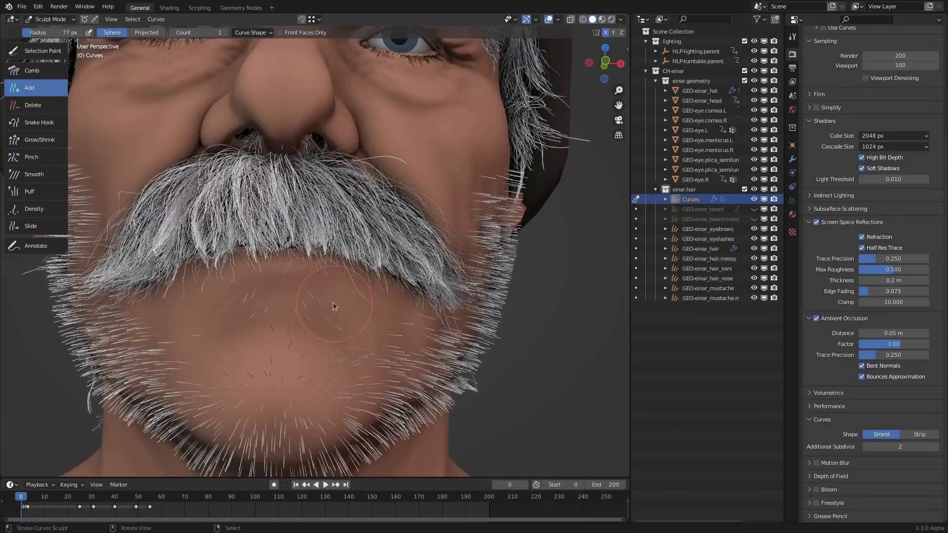
pyautogui.moveTo(407, 332)
pyautogui.mouseDown(button='middle')
pyautogui.moveTo(396, 277)
pyautogui.moveTo(417, 261)
pyautogui.moveTo(408, 319)
pyautogui.mouseUp(button='middle')
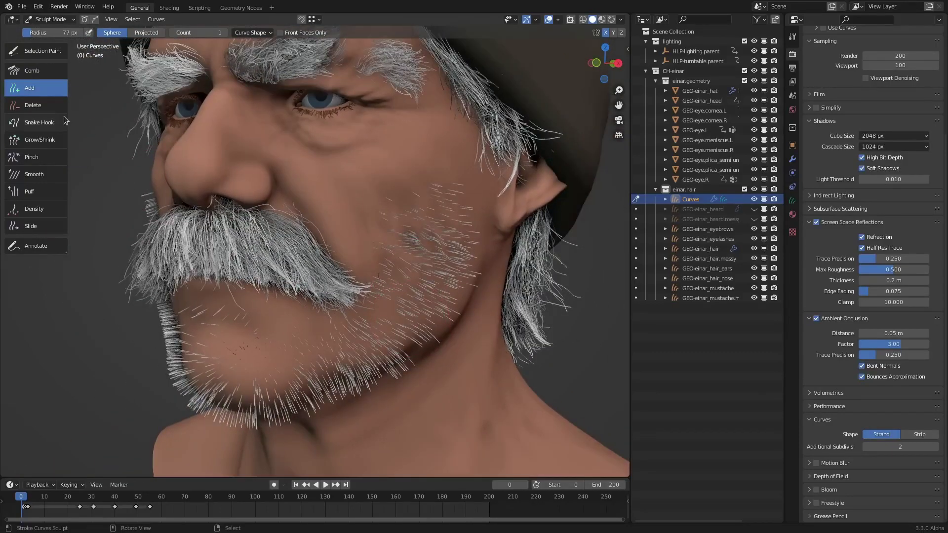
# Remove the beard hairs from the upper cheeks with the Delete brush.
pyautogui.click(33, 106)
pyautogui.moveTo(294, 213); pyautogui.dragTo(223, 198, button='middle')
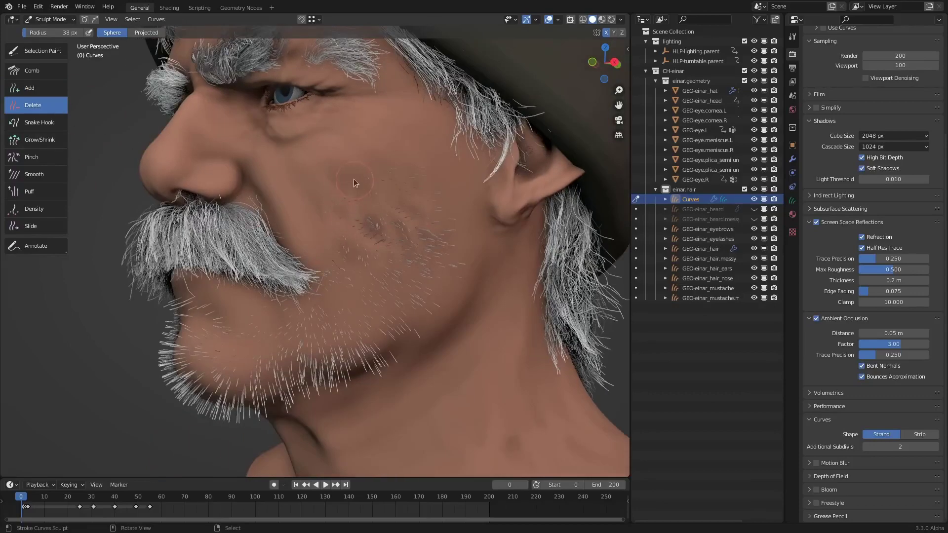
pyautogui.moveTo(353, 182); pyautogui.dragTo(362, 230)
pyautogui.moveTo(398, 209); pyautogui.dragTo(388, 246, button='middle')
# Switch back to the Add brush and open its curve shape settings.
pyautogui.click(58, 94)
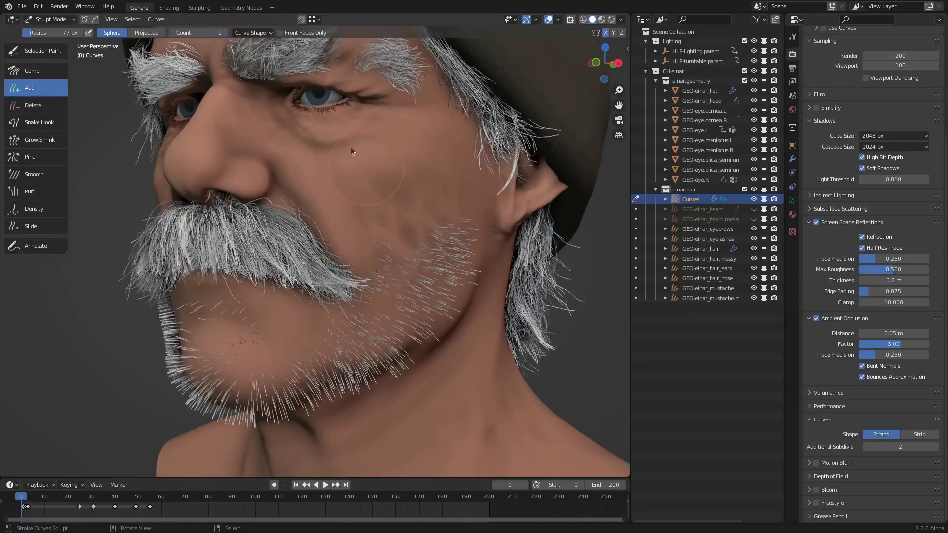
pyautogui.click(250, 32)
pyautogui.moveTo(364, 262); pyautogui.dragTo(377, 250, button='middle')
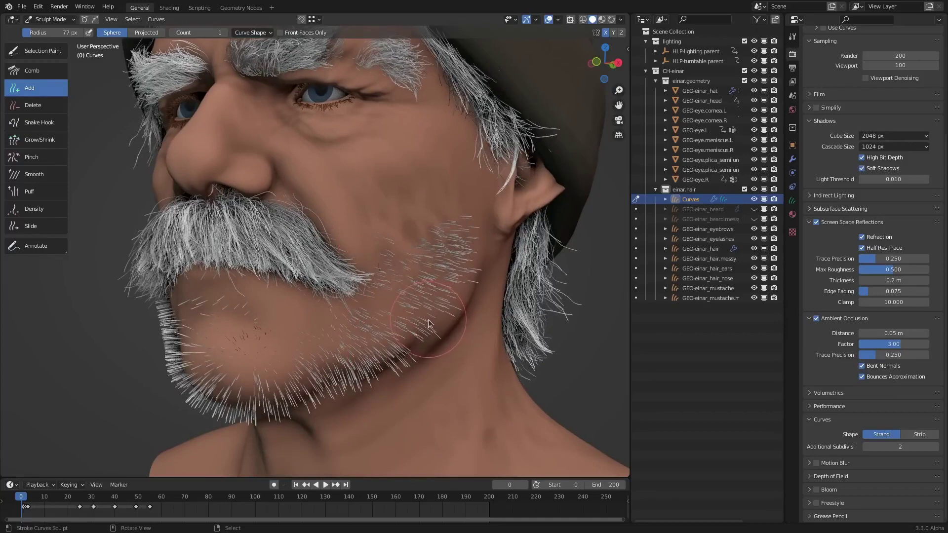
pyautogui.moveTo(427, 301); pyautogui.dragTo(418, 272, button='middle')
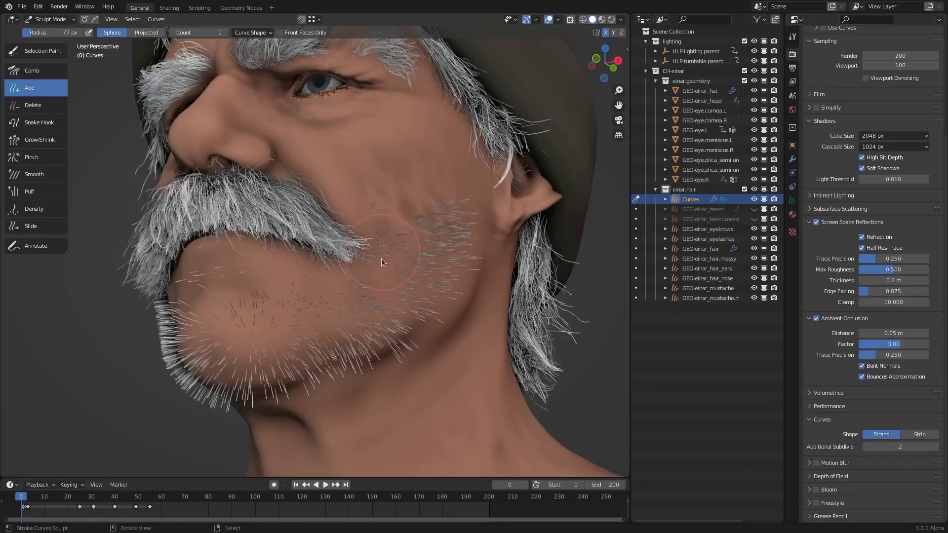
# Set the Add brush falloff to Projected and its count to 26.
pyautogui.click(146, 32)
pyautogui.moveTo(415, 284)
pyautogui.mouseDown(button='middle')
pyautogui.moveTo(451, 274)
pyautogui.moveTo(447, 311)
pyautogui.mouseUp(button='middle')
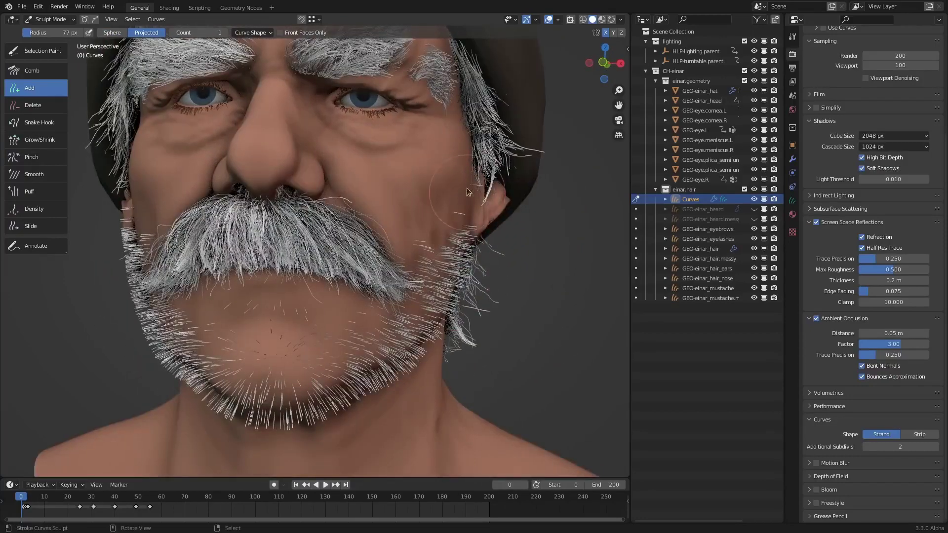
pyautogui.moveTo(200, 32); pyautogui.dragTo(213, 32)
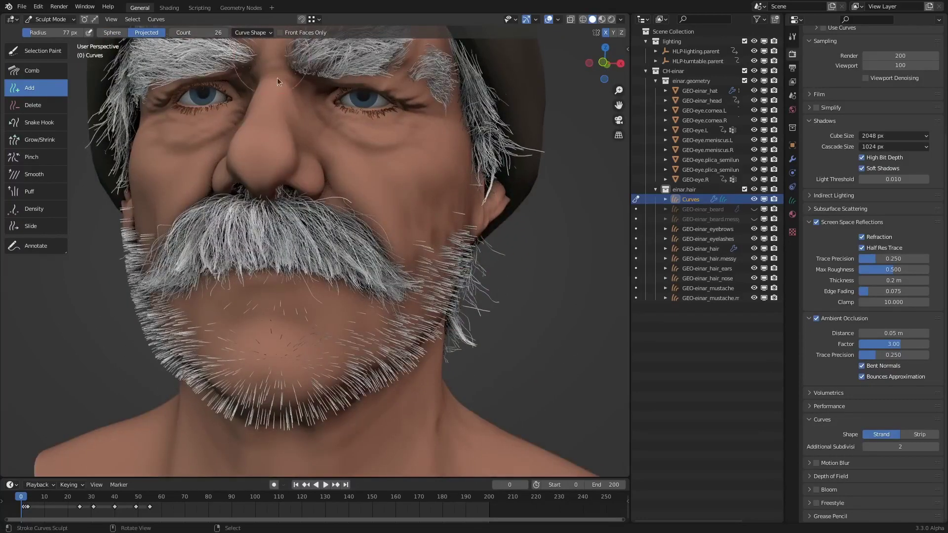
# Try adding projected hairs over the cheek and ear from the front, and inspect their placement from the side.
pyautogui.click(454, 200)
pyautogui.moveTo(458, 202); pyautogui.dragTo(407, 278, button='middle')
pyautogui.moveTo(363, 203); pyautogui.dragTo(389, 200, button='middle')
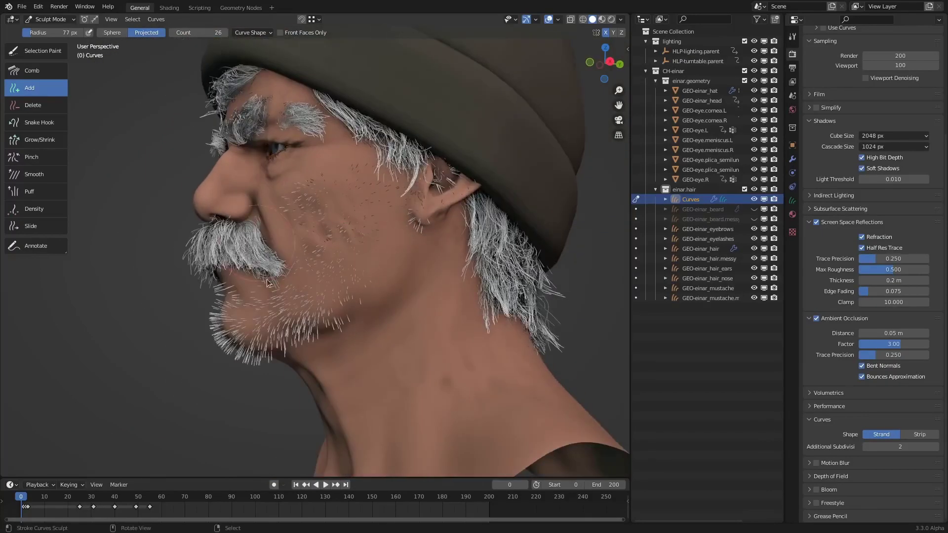
pyautogui.moveTo(370, 291); pyautogui.dragTo(408, 337, button='middle')
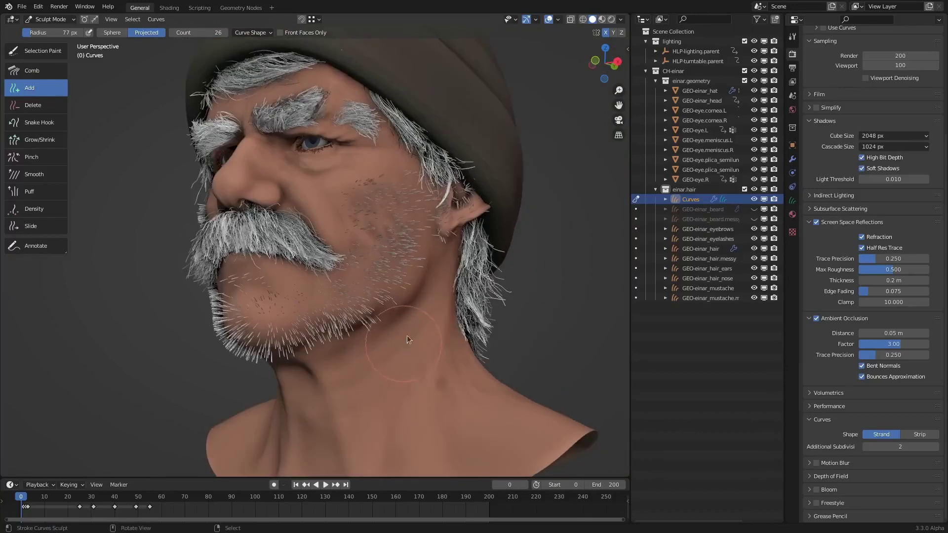
pyautogui.moveTo(386, 271)
pyautogui.mouseDown(button='middle')
pyautogui.moveTo(441, 287)
pyautogui.moveTo(321, 291)
pyautogui.mouseUp(button='middle')
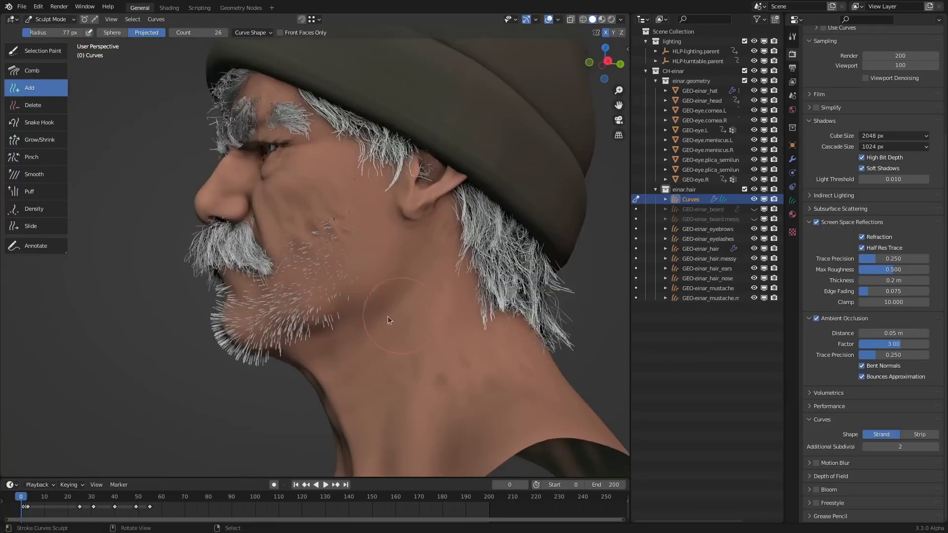
pyautogui.moveTo(387, 320); pyautogui.dragTo(445, 318, button='middle')
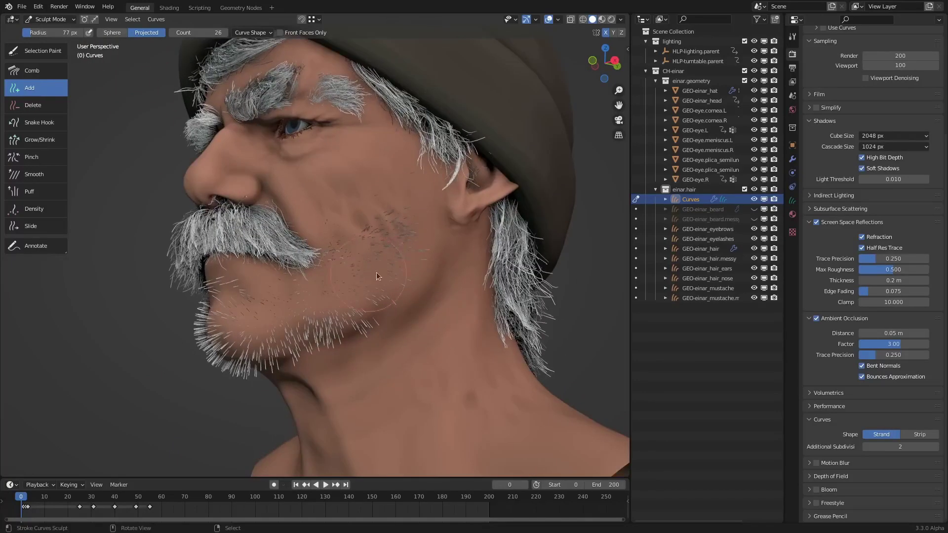
pyautogui.click(337, 323)
pyautogui.moveTo(372, 299); pyautogui.dragTo(390, 301, button='middle')
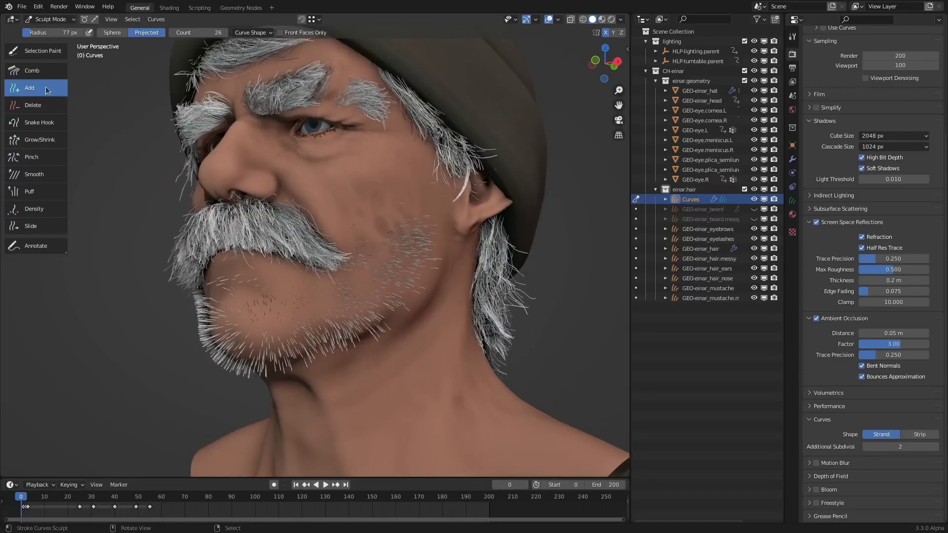
# Fill both cheeks and the jawline with more beard hairs using the projected Add brush.
pyautogui.moveTo(352, 244); pyautogui.dragTo(386, 253, button='middle')
pyautogui.click(362, 190)
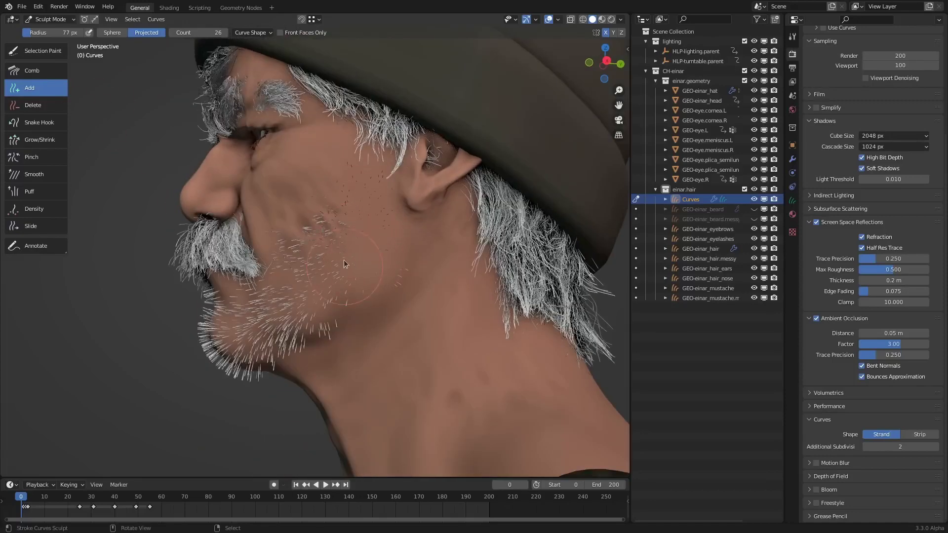
pyautogui.moveTo(331, 326); pyautogui.dragTo(262, 236, button='middle')
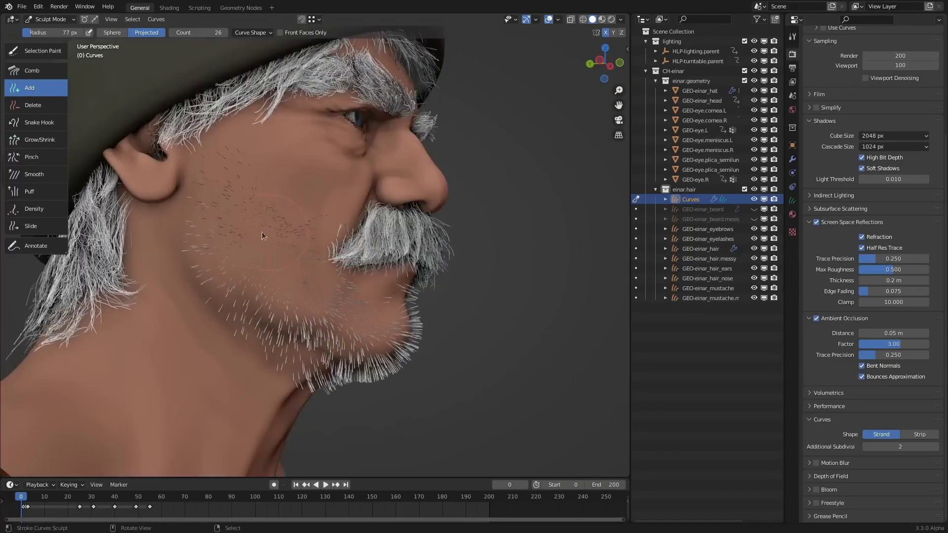
pyautogui.moveTo(257, 272); pyautogui.dragTo(345, 290, button='middle')
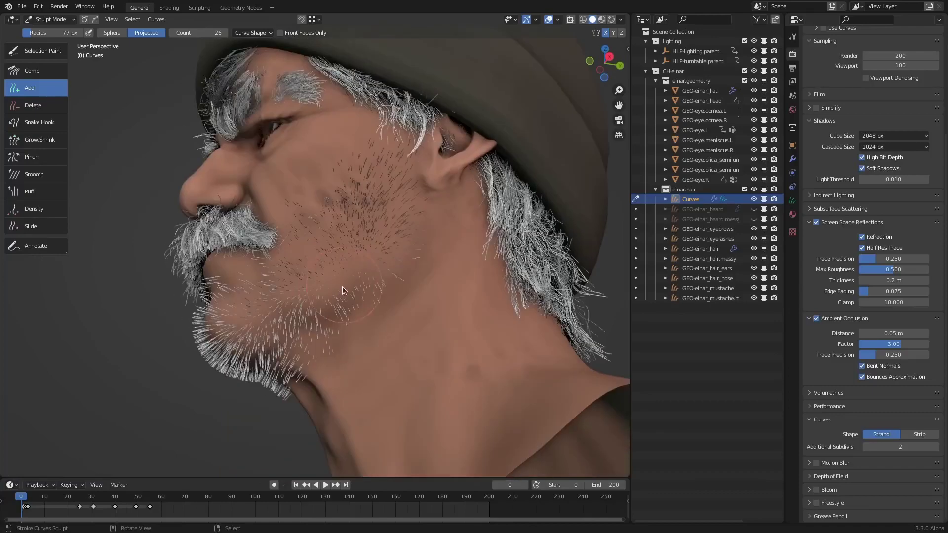
pyautogui.moveTo(374, 212); pyautogui.dragTo(398, 277, button='middle')
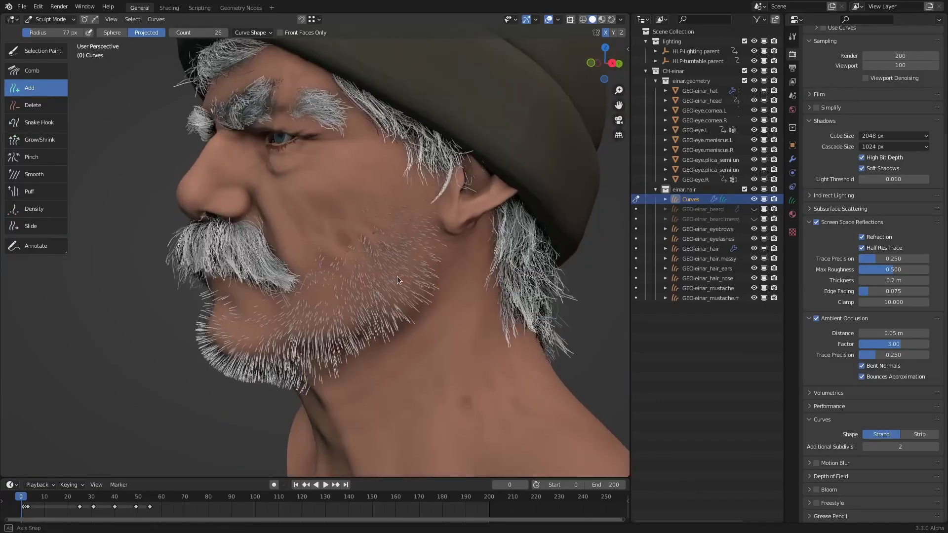
pyautogui.moveTo(322, 324); pyautogui.dragTo(303, 339, button='middle')
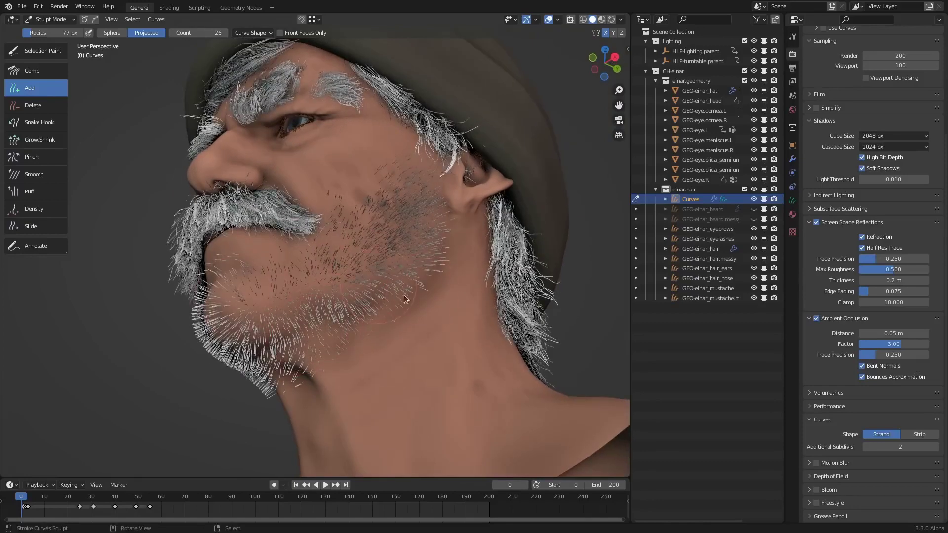
pyautogui.moveTo(404, 299)
pyautogui.mouseDown(button='middle')
pyautogui.moveTo(361, 280)
pyautogui.moveTo(121, 99)
pyautogui.mouseUp(button='middle')
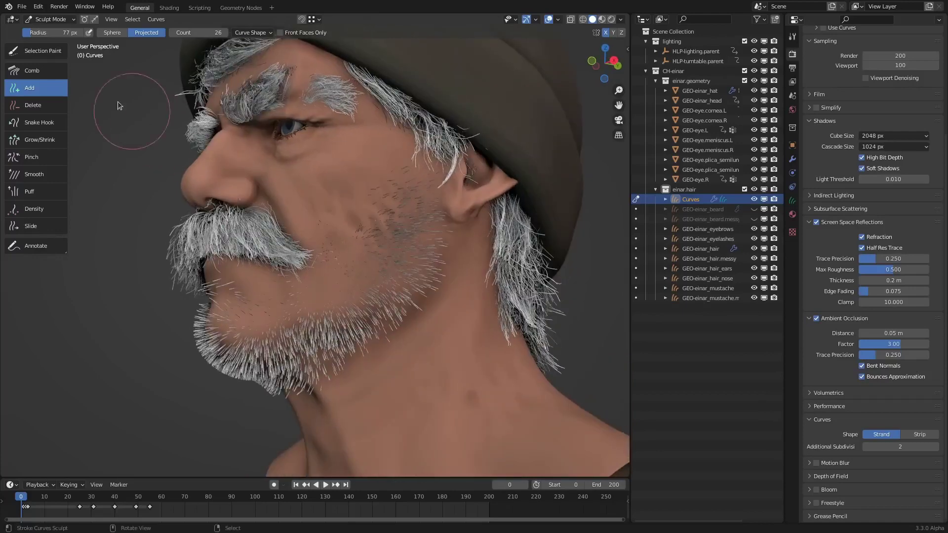
# Set the Add brush count to 1 and its radius to 58 px, and place individual hairs on the cheek and jaw.
pyautogui.click(212, 32)
pyautogui.write('1')
pyautogui.press('Return')
pyautogui.scroll(3, 376, 225)
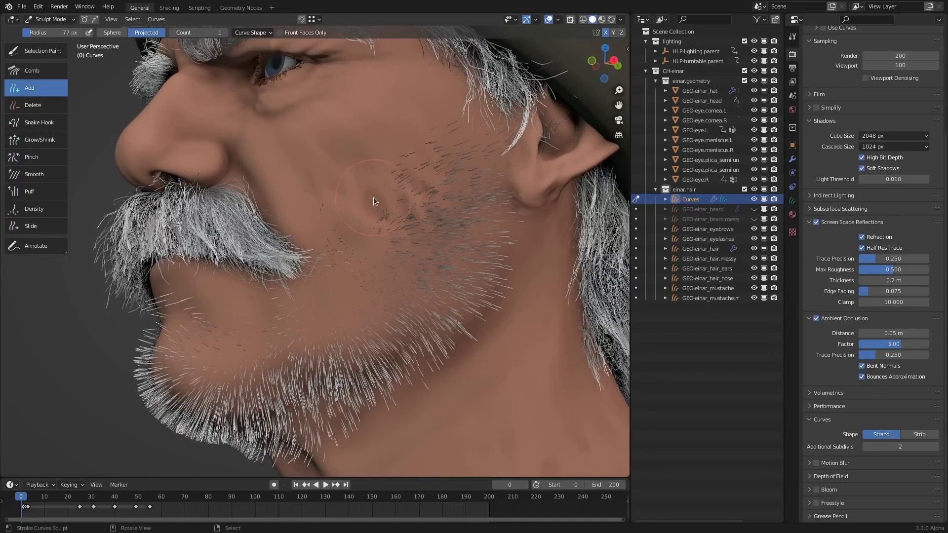
pyautogui.moveTo(472, 285); pyautogui.dragTo(429, 196, button='middle')
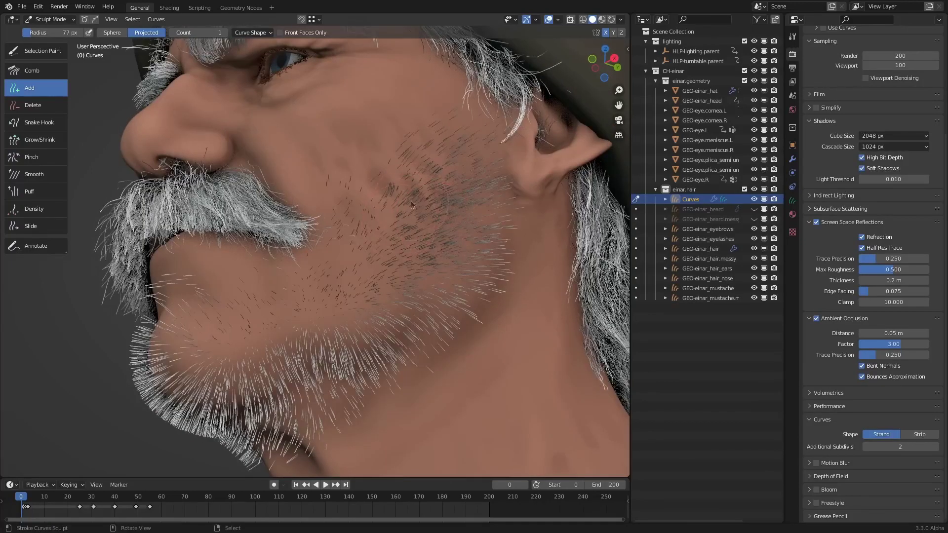
pyautogui.press('f')
pyautogui.click(425, 226)
pyautogui.moveTo(401, 223); pyautogui.dragTo(371, 259, button='middle')
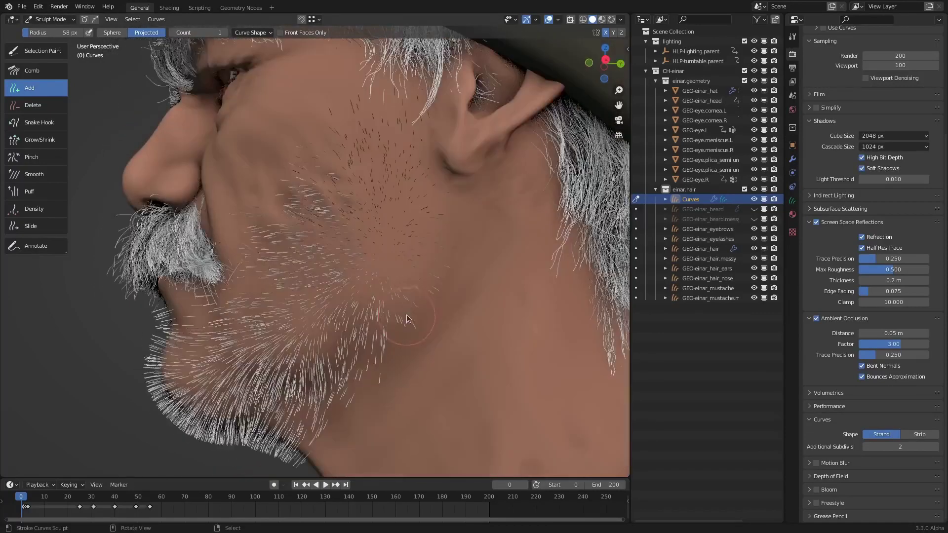
# Switch to the Density brush and add hairs over the cheek and jaw in its Add mode.
pyautogui.click(50, 209)
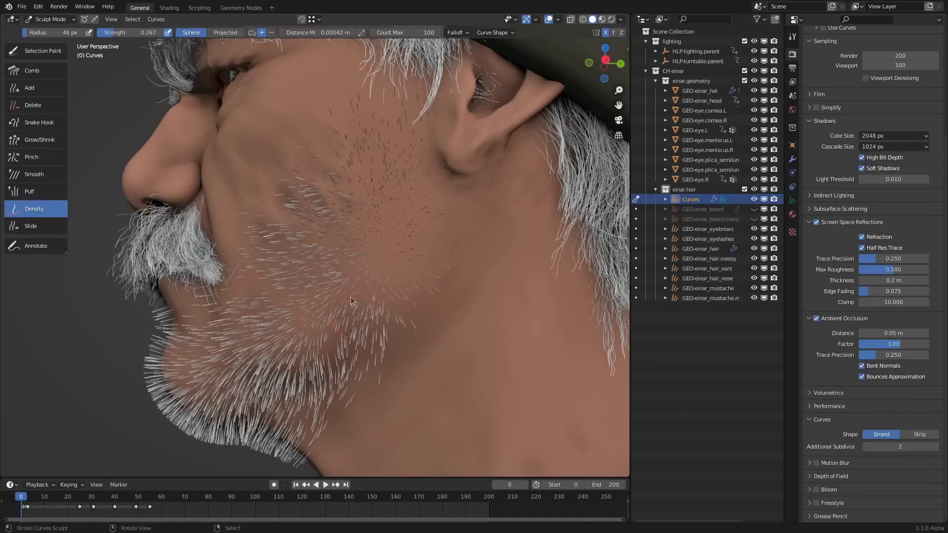
pyautogui.moveTo(343, 201)
pyautogui.mouseDown(button='middle')
pyautogui.moveTo(419, 268)
pyautogui.moveTo(407, 197)
pyautogui.moveTo(411, 234)
pyautogui.mouseUp(button='middle')
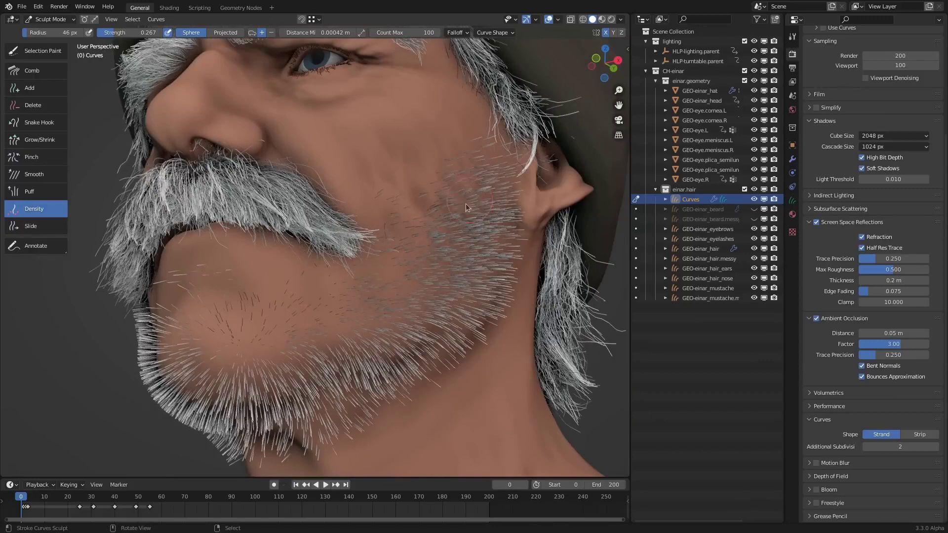
pyautogui.moveTo(401, 268); pyautogui.dragTo(449, 237, button='middle')
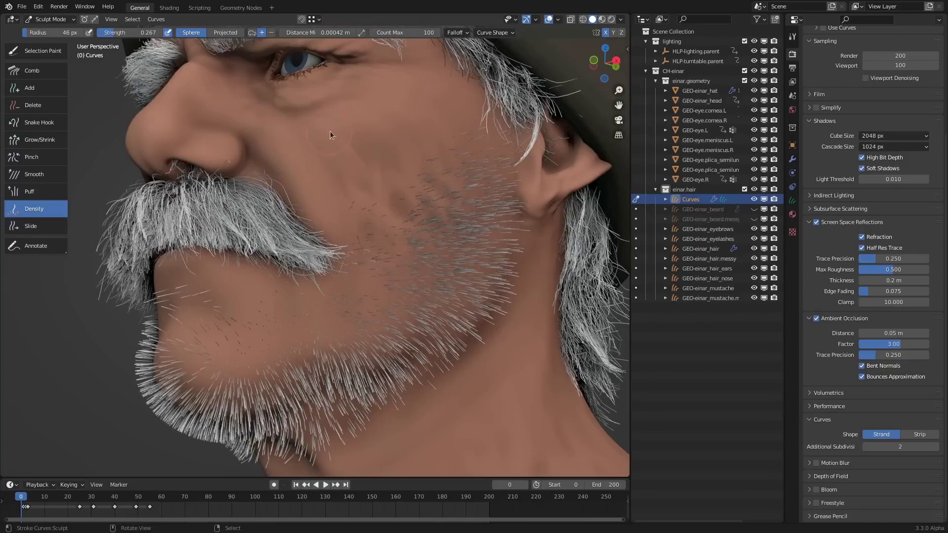
# Change the Density brush mode to Auto and brush over the cheek and jaw hairs.
pyautogui.click(272, 32)
pyautogui.click(252, 32)
pyautogui.moveTo(464, 237); pyautogui.dragTo(404, 195, button='middle')
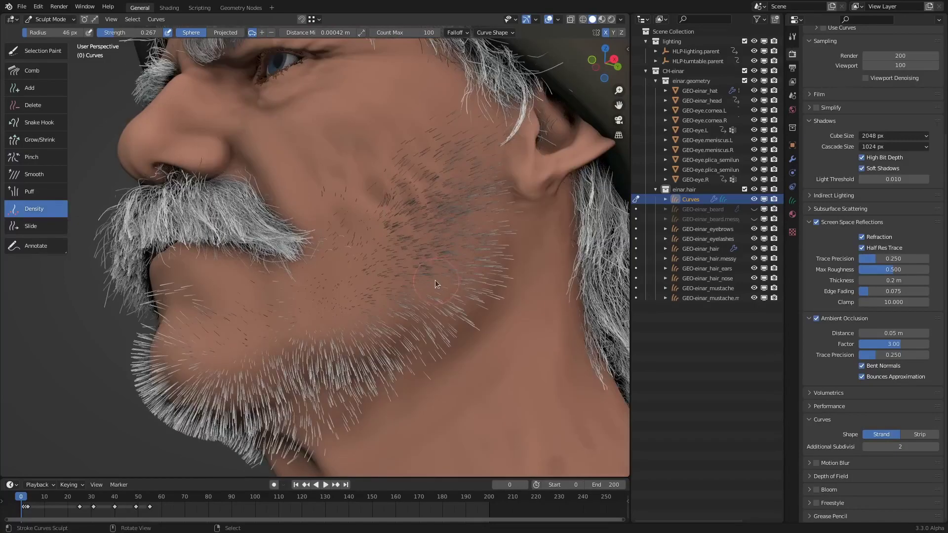
pyautogui.moveTo(438, 232); pyautogui.dragTo(417, 242, button='middle')
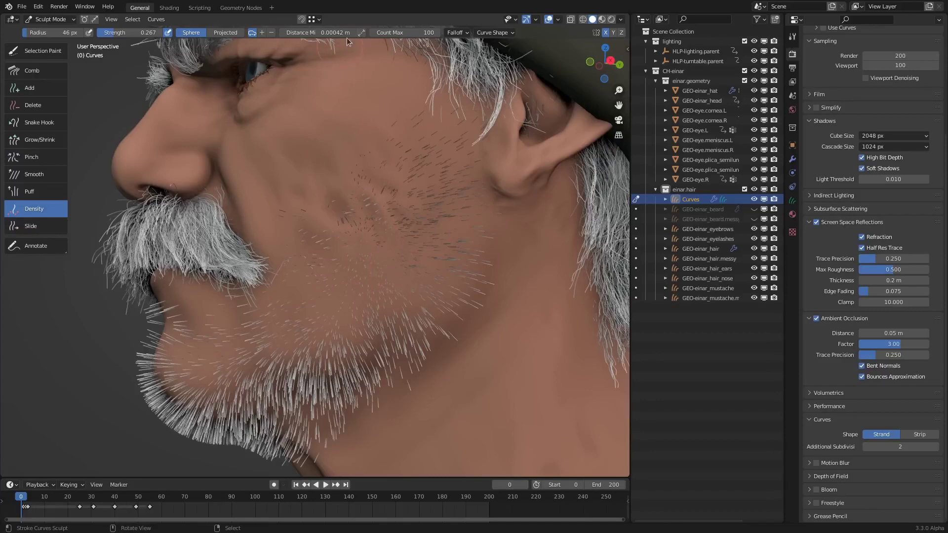
# Set the Density brush's minimum distance to 0.0012 m and its radius to 121 px, and even out the cheek hairs.
pyautogui.moveTo(399, 248); pyautogui.dragTo(381, 164, button='middle')
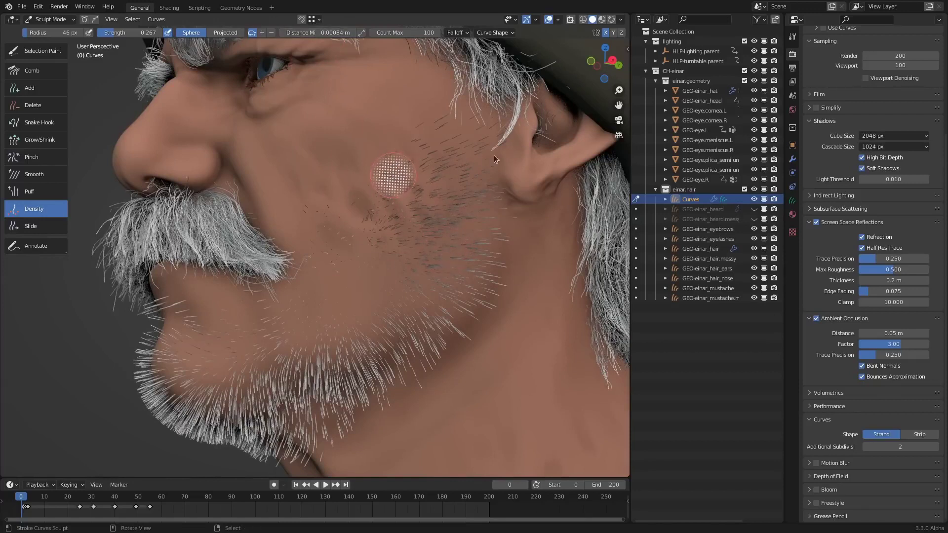
pyautogui.click(422, 165)
pyautogui.press('f')
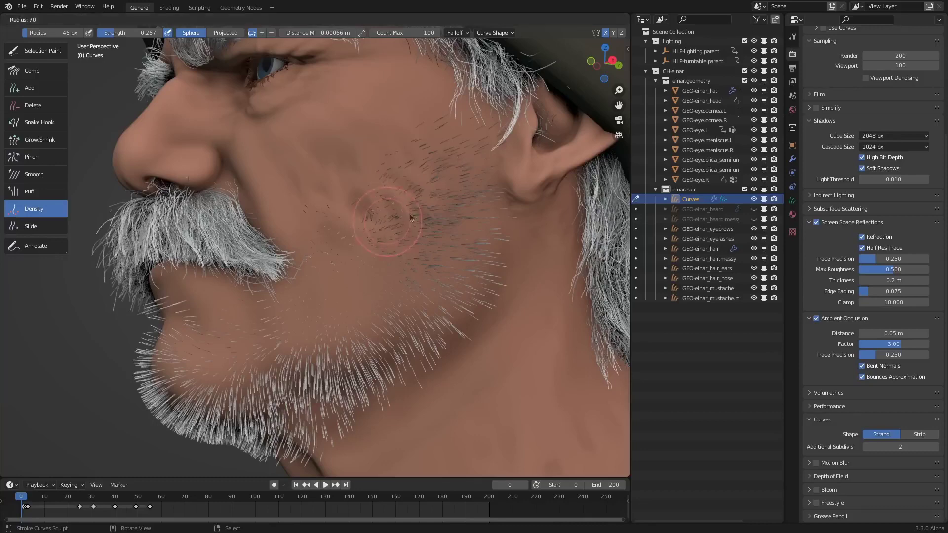
pyautogui.click(480, 221)
pyautogui.hotkey('shift', 'r')
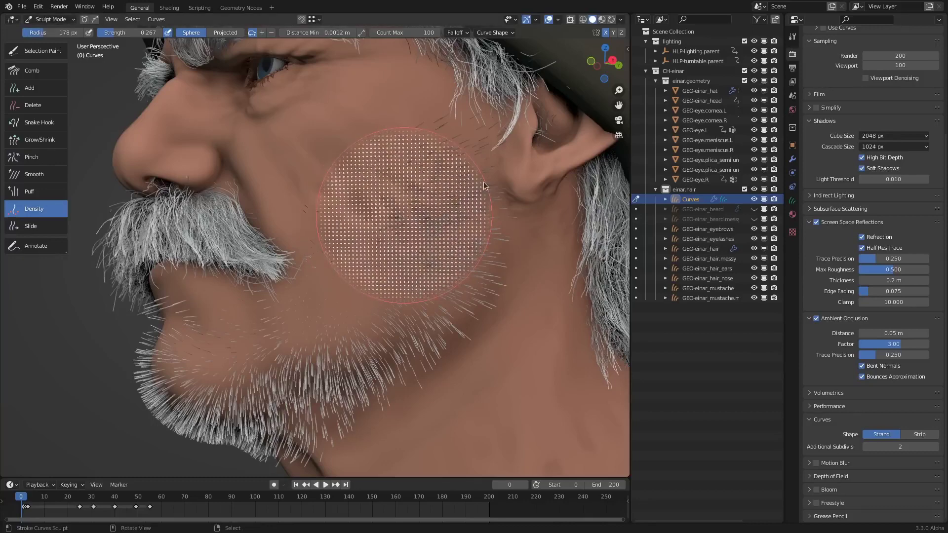
pyautogui.click(487, 186)
pyautogui.press('f')
pyautogui.click(459, 203)
pyautogui.moveTo(408, 203); pyautogui.dragTo(393, 206)
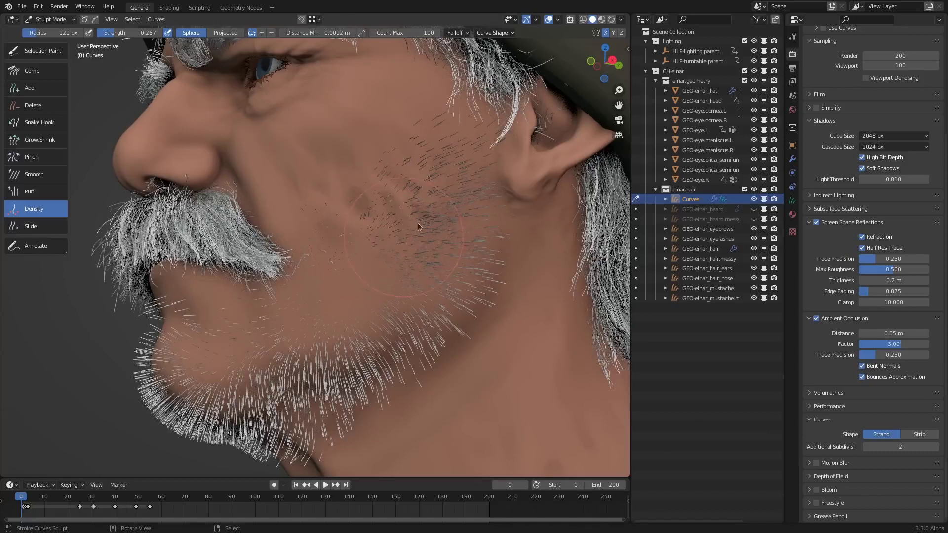
# Raise the minimum distance to 0.003 m and the strength to 1.000, and thin out the hairs on the cheek.
pyautogui.hotkey('shift', 'r')
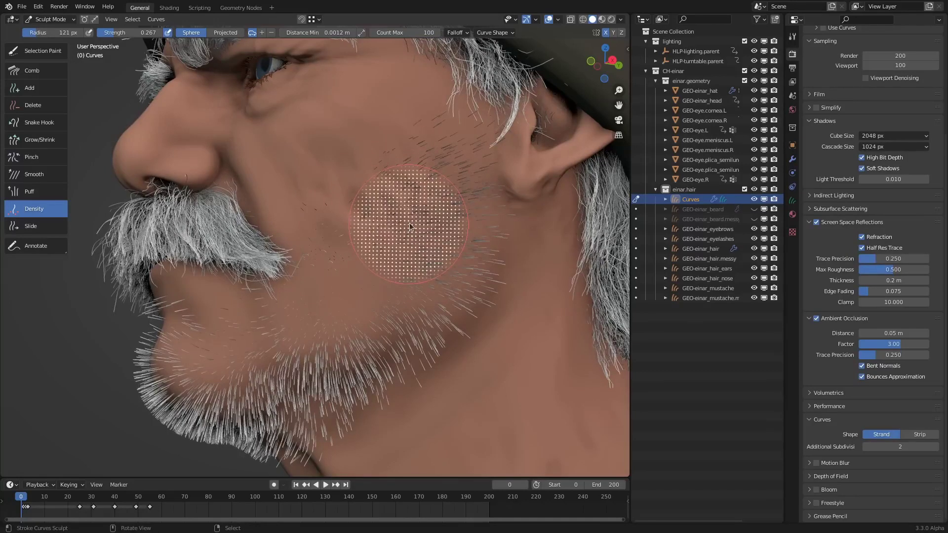
pyautogui.click(535, 180)
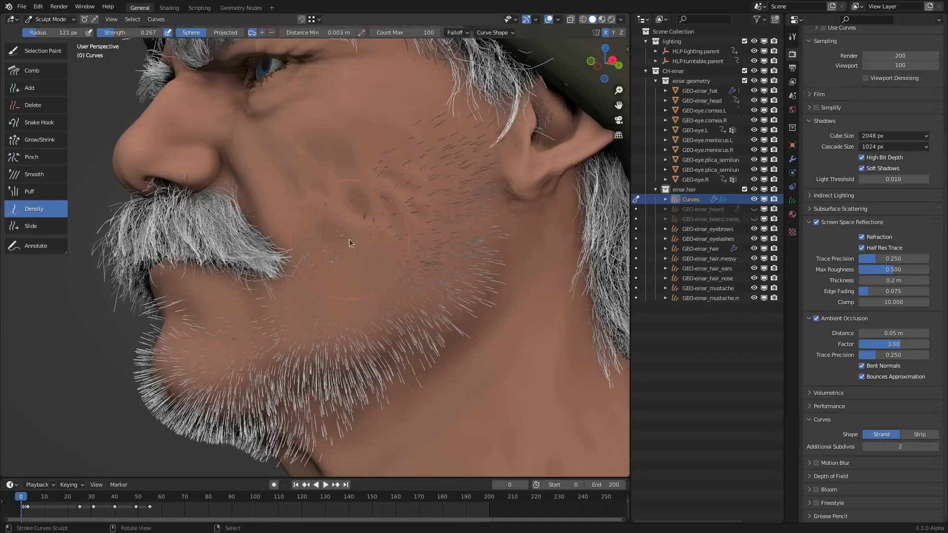
pyautogui.moveTo(394, 211); pyautogui.dragTo(426, 196, button='middle')
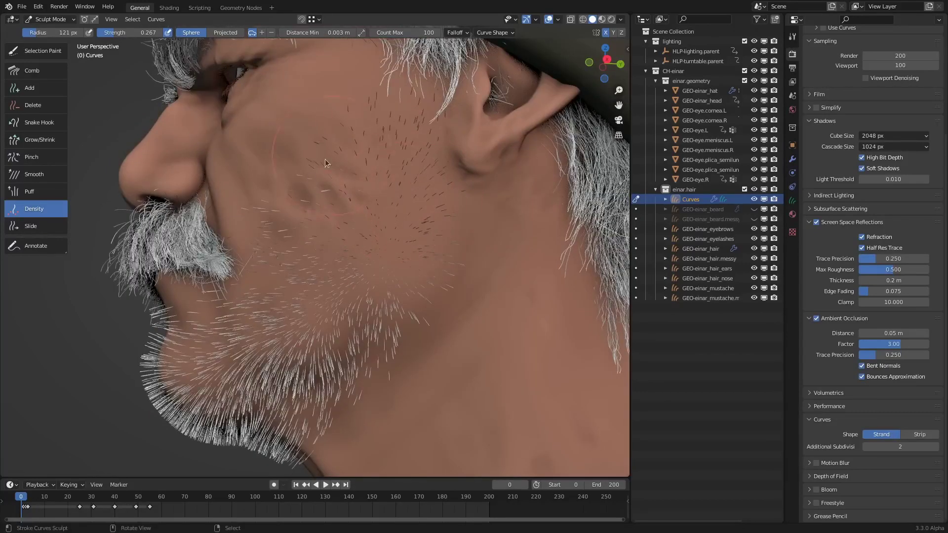
pyautogui.moveTo(359, 234); pyautogui.dragTo(423, 211, button='middle')
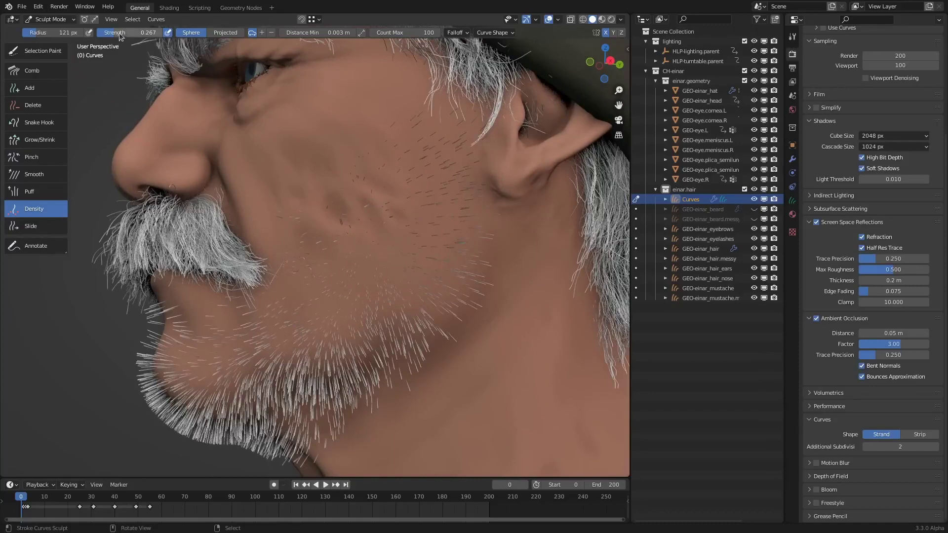
pyautogui.moveTo(422, 265); pyautogui.dragTo(439, 246, button='middle')
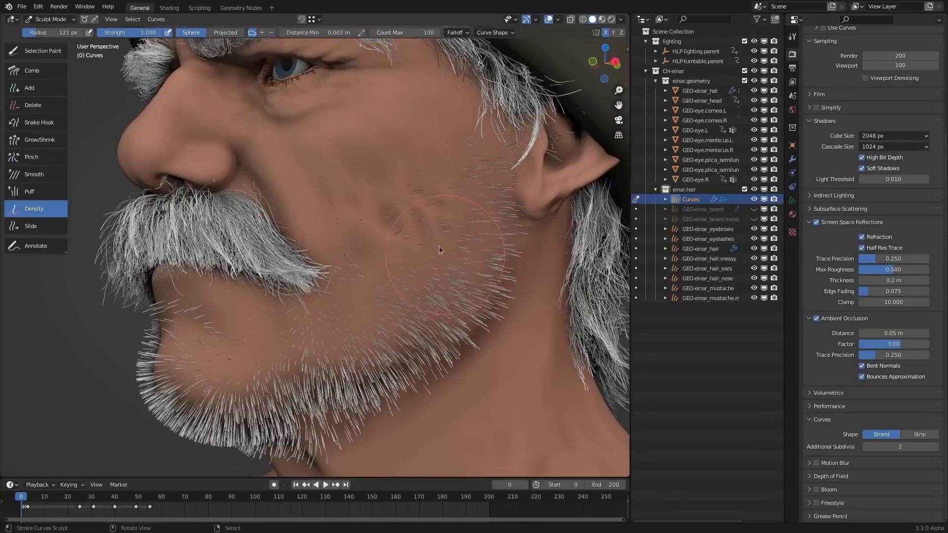
pyautogui.moveTo(387, 175); pyautogui.dragTo(384, 226)
# Set the Density brush's minimum distance to 0.0014 m and its strength to 0.319, and brush the cheek hairs again.
pyautogui.press('r')
pyautogui.click(243, 116)
pyautogui.moveTo(154, 35)
pyautogui.mouseDown()
pyautogui.moveTo(87, 42)
pyautogui.moveTo(101, 42)
pyautogui.mouseUp()
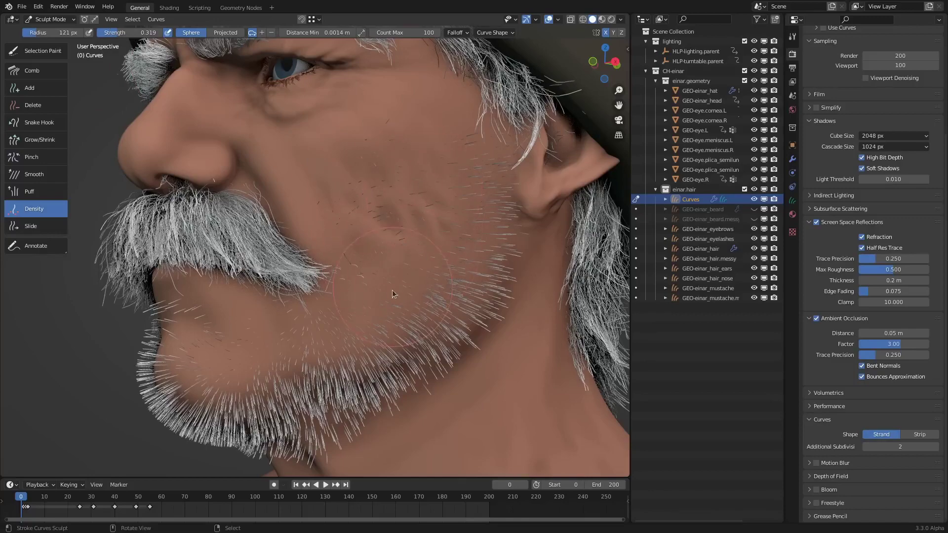
pyautogui.moveTo(394, 295); pyautogui.dragTo(418, 220, button='middle')
pyautogui.moveTo(371, 285)
pyautogui.mouseDown(button='middle')
pyautogui.moveTo(443, 246)
pyautogui.moveTo(501, 251)
pyautogui.mouseUp(button='middle')
# Reduce the Density brush radius to 60 px and fill in hairs across the cheek and jaw.
pyautogui.press('f')
pyautogui.click(473, 251)
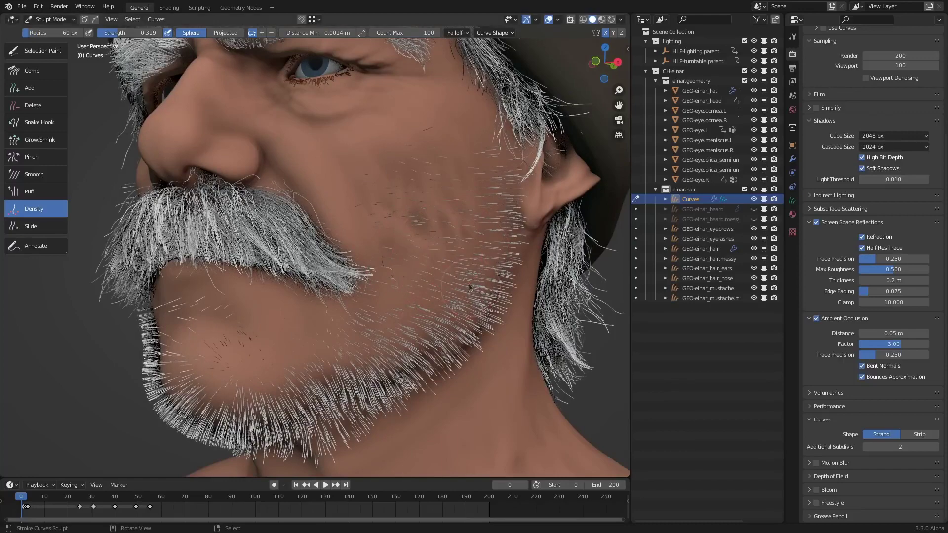
pyautogui.moveTo(470, 287); pyautogui.dragTo(378, 287, button='middle')
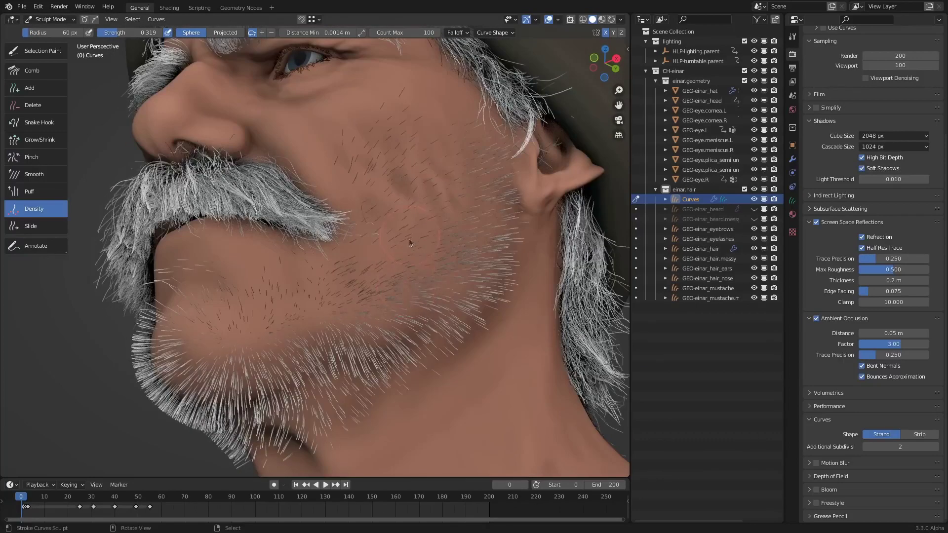
pyautogui.moveTo(409, 238); pyautogui.dragTo(271, 99, button='middle')
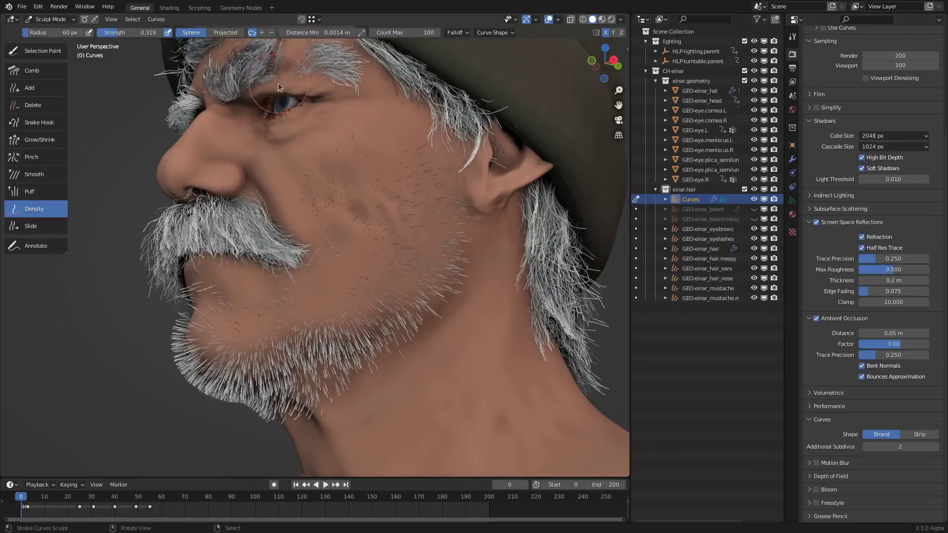
# Thin the cheek, jaw and chin hairs with the Density brush in Remove mode, at a 125 px radius and 0.0043 m minimum distance.
pyautogui.click(271, 33)
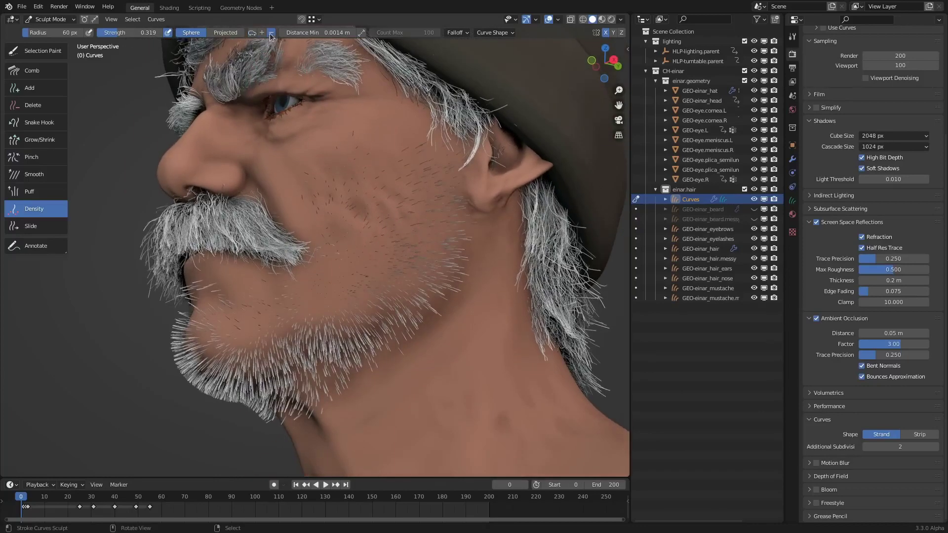
pyautogui.keyDown('ctrl'); pyautogui.moveTo(396, 210); pyautogui.dragTo(333, 179, button='middle'); pyautogui.keyUp('ctrl')
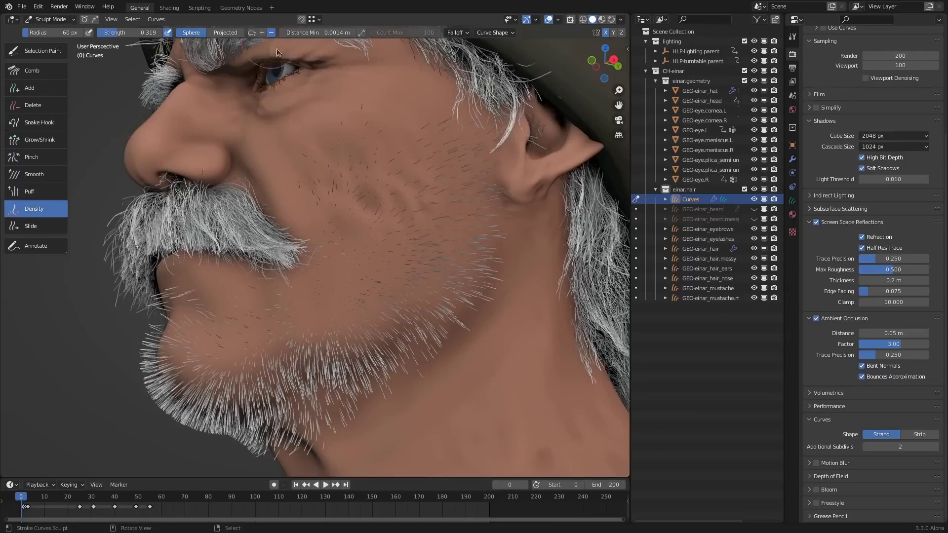
pyautogui.moveTo(543, 150)
pyautogui.press('f')
pyautogui.click(376, 209)
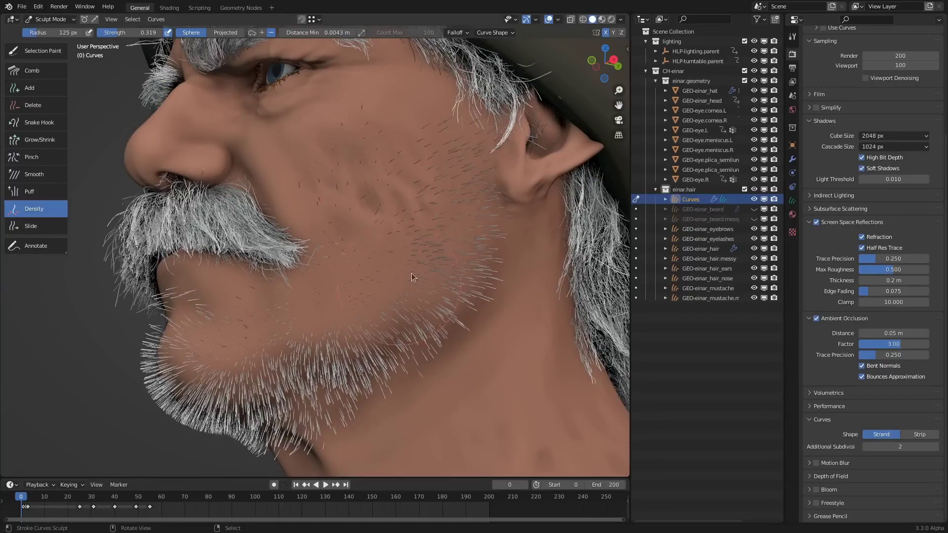
pyautogui.moveTo(229, 326)
pyautogui.mouseDown(button='middle')
pyautogui.moveTo(403, 337)
pyautogui.moveTo(233, 336)
pyautogui.moveTo(376, 329)
pyautogui.moveTo(405, 257)
pyautogui.moveTo(350, 285)
pyautogui.moveTo(366, 287)
pyautogui.mouseUp(button='middle')
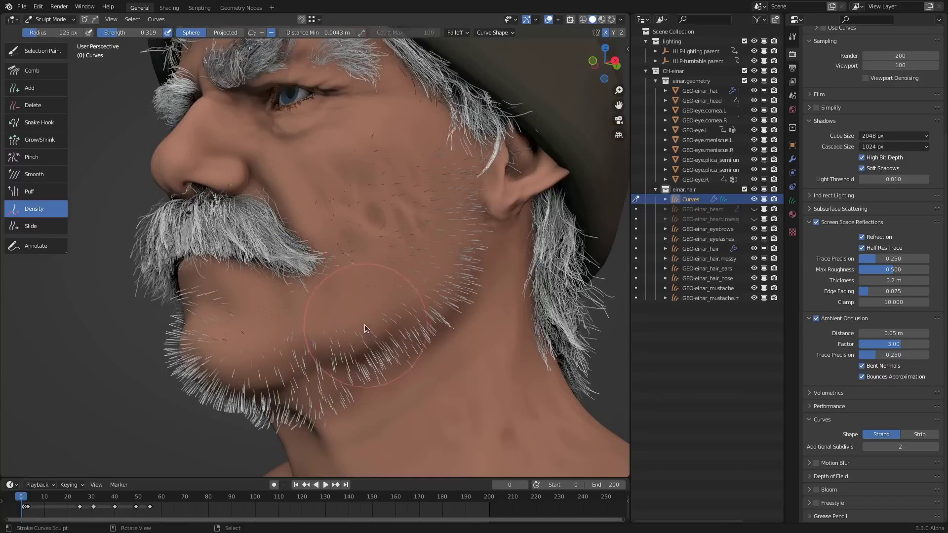
pyautogui.moveTo(240, 305); pyautogui.dragTo(283, 358)
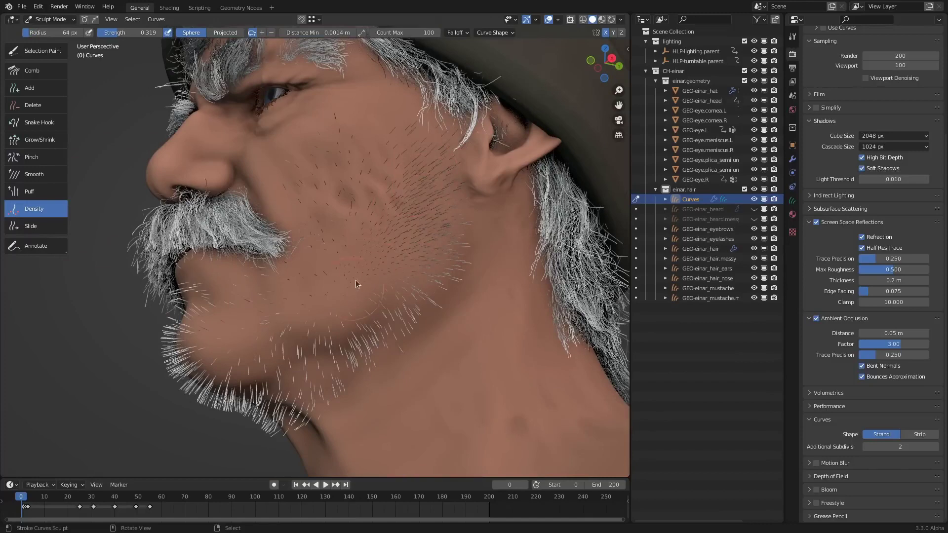
# Refill the jaw and chin evenly with the Density brush in Auto mode, using a 48 px radius and raising the strength to 1.000.
pyautogui.moveTo(397, 280); pyautogui.dragTo(273, 388)
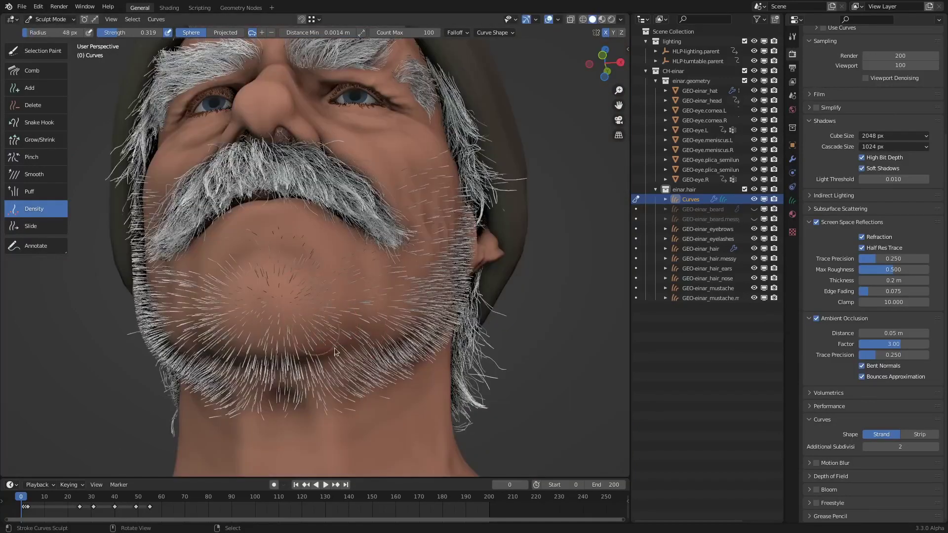
pyautogui.moveTo(335, 349)
pyautogui.mouseDown()
pyautogui.moveTo(379, 333)
pyautogui.moveTo(425, 296)
pyautogui.mouseUp()
pyautogui.moveTo(126, 36); pyautogui.dragTo(175, 40)
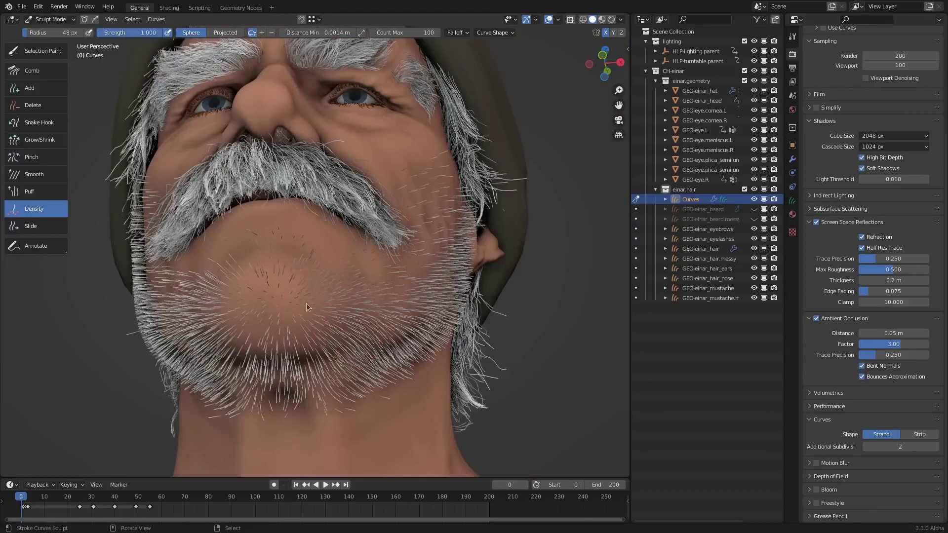
pyautogui.moveTo(309, 307); pyautogui.dragTo(352, 330, button='middle')
pyautogui.moveTo(375, 336); pyautogui.dragTo(364, 357)
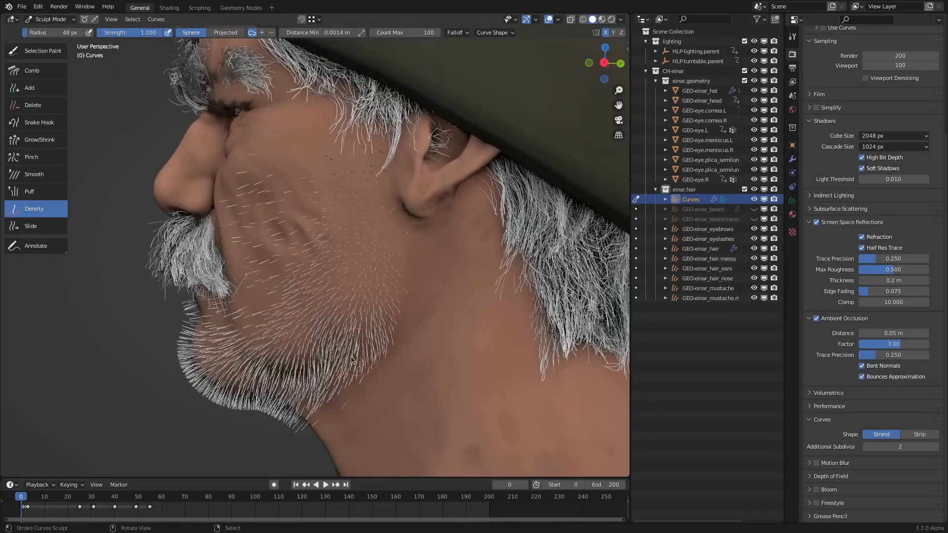
# Fill in hairs along the underside of the jaw with the 48 px Density brush.
pyautogui.scroll(-2, 377, 339)
pyautogui.moveTo(345, 296); pyautogui.dragTo(381, 277, button='middle')
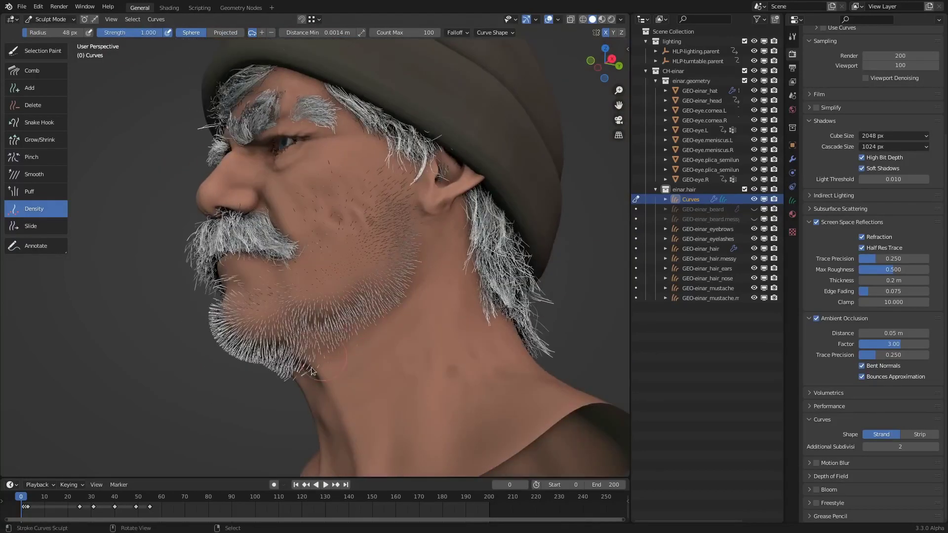
pyautogui.moveTo(311, 372)
pyautogui.mouseDown()
pyautogui.moveTo(298, 384)
pyautogui.moveTo(359, 331)
pyautogui.mouseUp()
pyautogui.moveTo(359, 322); pyautogui.dragTo(266, 306, button='middle')
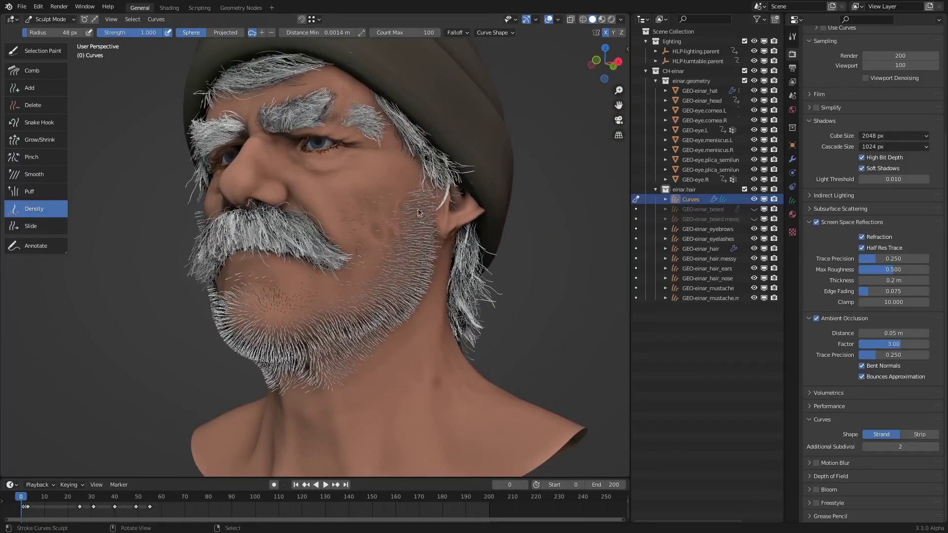
# Lengthen the beard hairs along the jaw, cheek and chin with the Grow/Shrink brush at a 173 px radius and 0.426 strength.
pyautogui.moveTo(418, 212); pyautogui.dragTo(464, 333, button='middle')
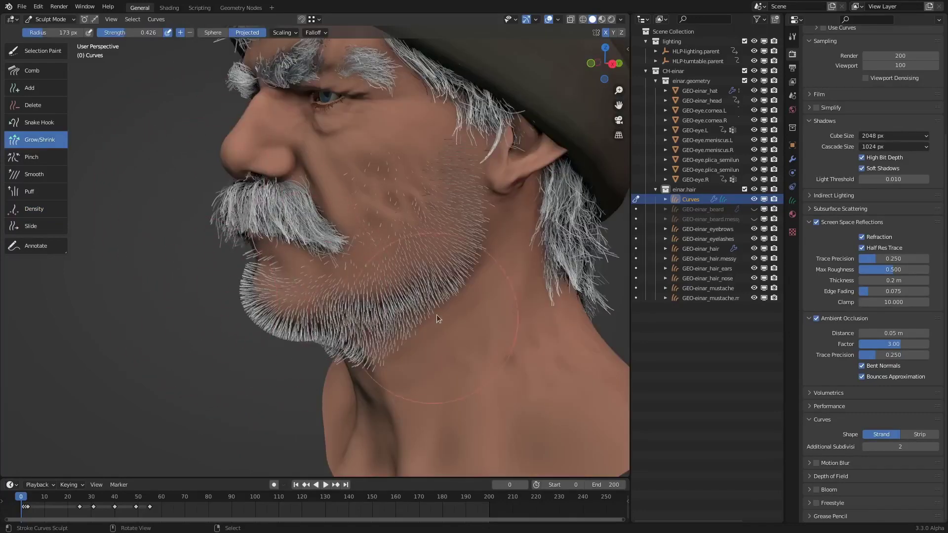
pyautogui.moveTo(436, 316)
pyautogui.mouseDown(button='middle')
pyautogui.moveTo(491, 290)
pyautogui.moveTo(427, 276)
pyautogui.mouseUp(button='middle')
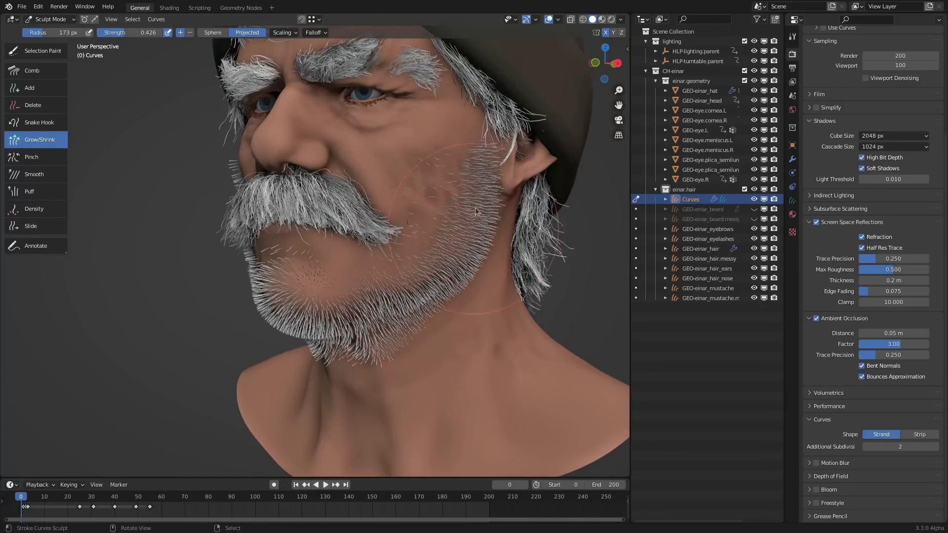
pyautogui.moveTo(421, 296); pyautogui.dragTo(387, 317, button='middle')
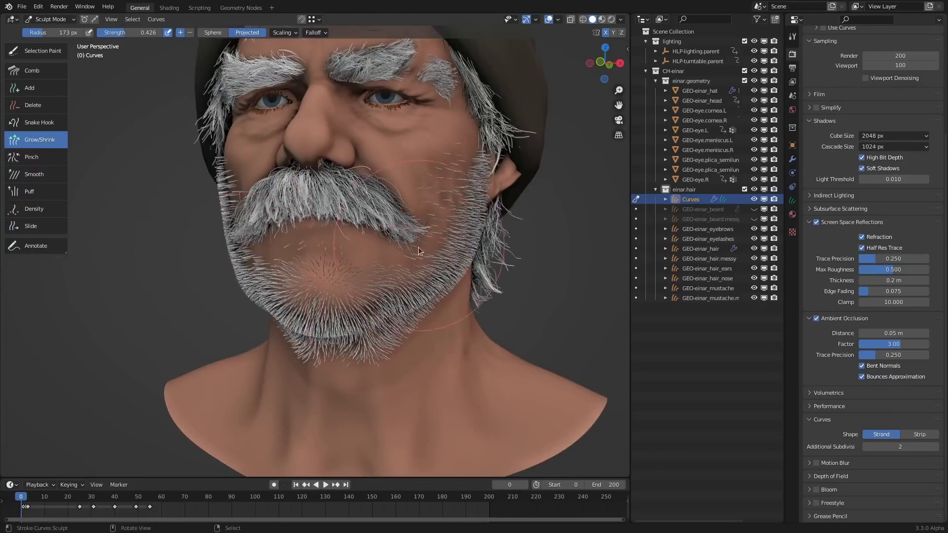
# Comb the jaw, chin and sideburn hairs downward with the Comb brush at a 178 px radius, using the Sphere falloff shape.
pyautogui.click(48, 79)
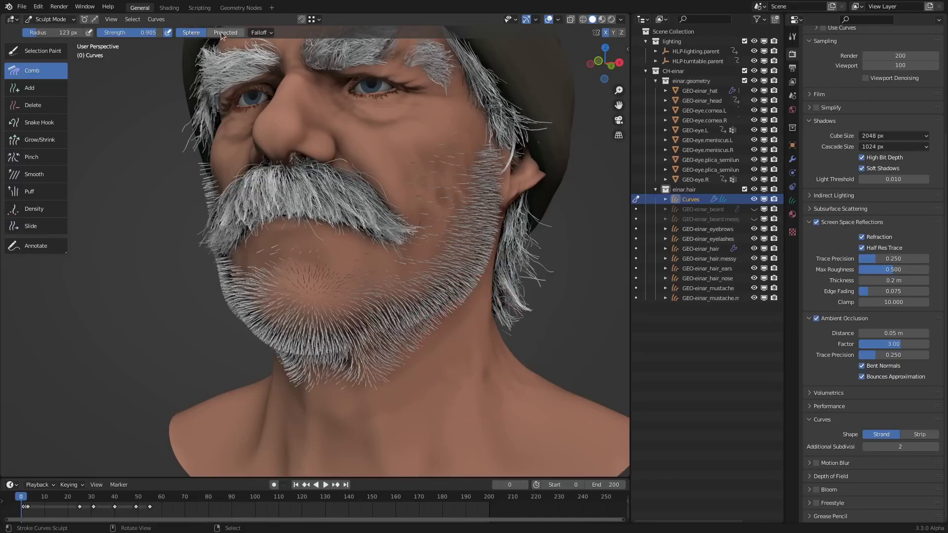
pyautogui.moveTo(464, 319); pyautogui.dragTo(500, 297, button='middle')
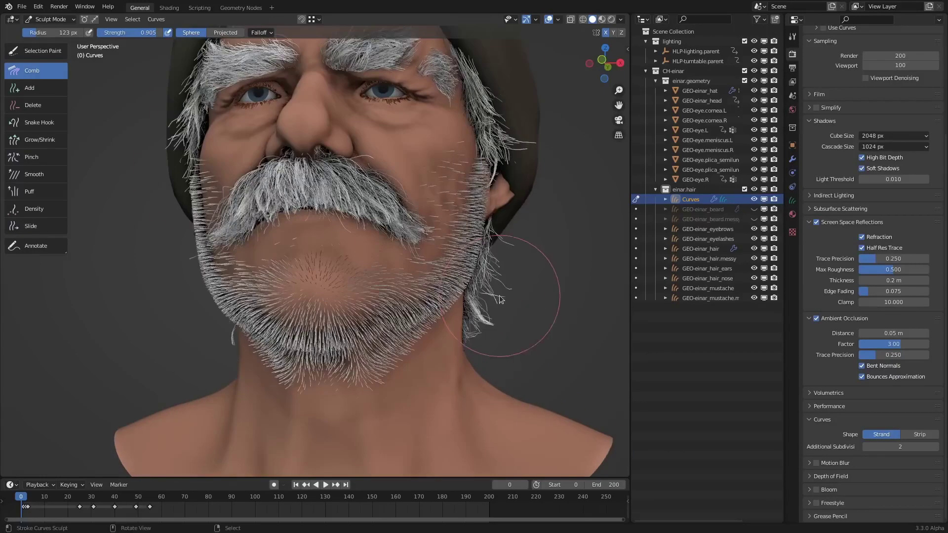
pyautogui.press('f')
pyautogui.click(506, 254)
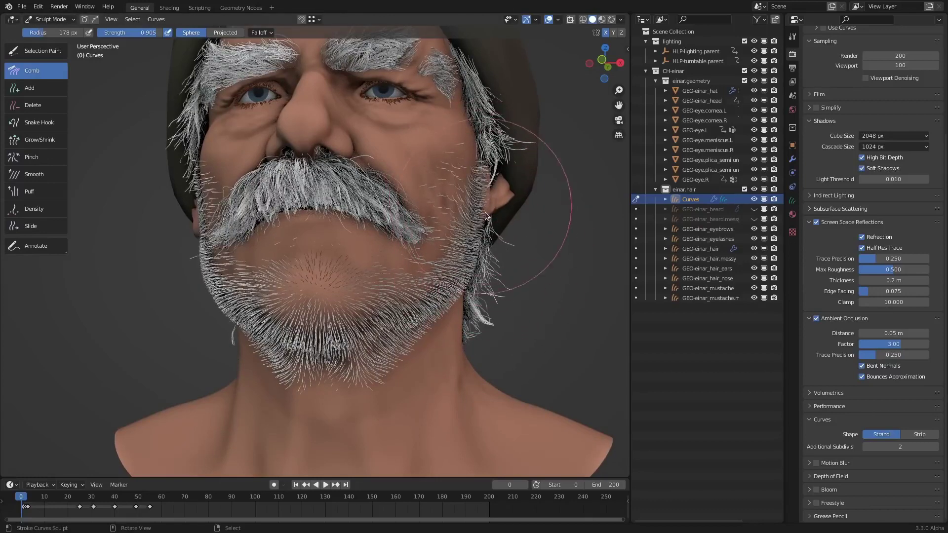
pyautogui.moveTo(500, 232)
pyautogui.mouseDown()
pyautogui.moveTo(415, 297)
pyautogui.moveTo(376, 307)
pyautogui.moveTo(331, 293)
pyautogui.moveTo(385, 287)
pyautogui.moveTo(370, 370)
pyautogui.moveTo(425, 331)
pyautogui.mouseUp()
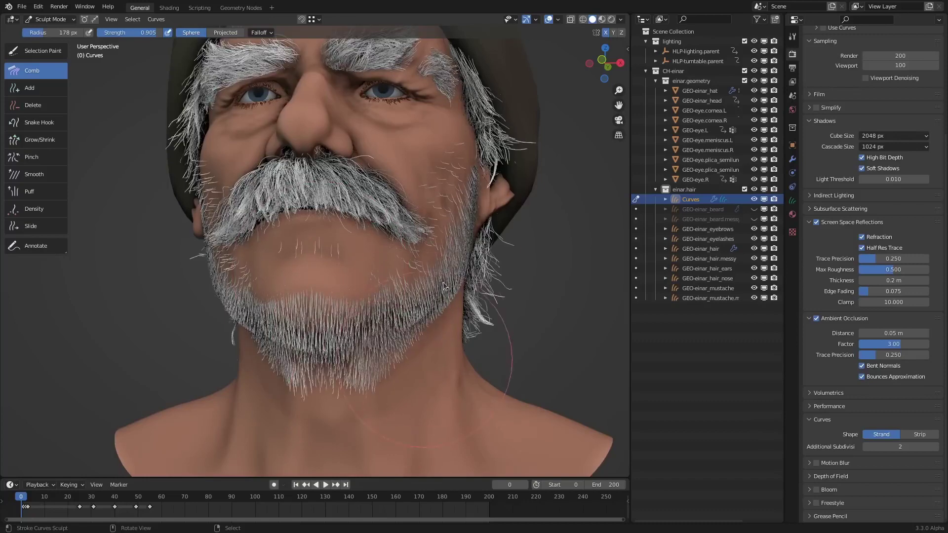
pyautogui.moveTo(462, 201); pyautogui.dragTo(477, 232)
pyautogui.moveTo(466, 153); pyautogui.dragTo(497, 265)
pyautogui.moveTo(420, 232)
pyautogui.mouseDown()
pyautogui.moveTo(430, 254)
pyautogui.moveTo(325, 251)
pyautogui.moveTo(341, 254)
pyautogui.mouseUp()
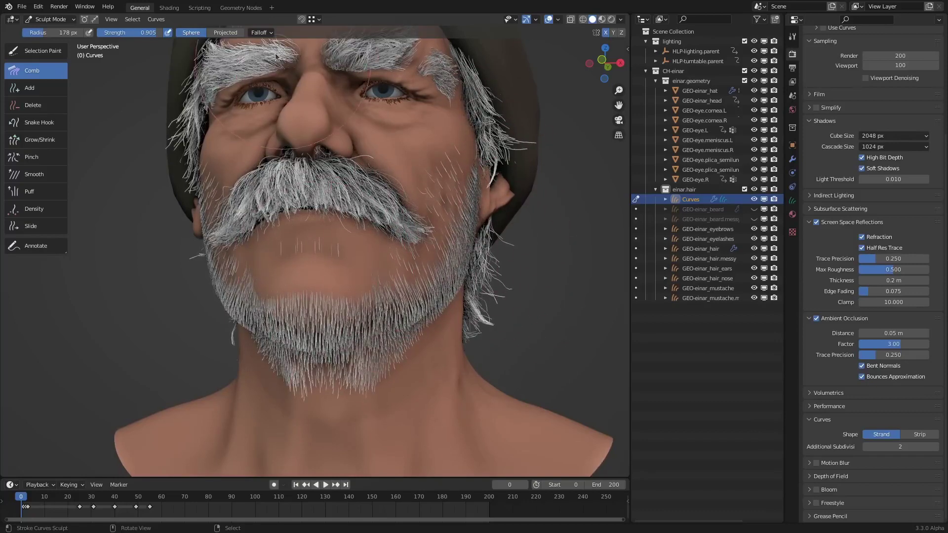
# Switch the Comb brush to the Projected falloff shape and comb the cheek hairs downward.
pyautogui.click(226, 32)
pyautogui.moveTo(429, 207); pyautogui.dragTo(488, 210, button='middle')
pyautogui.moveTo(438, 243); pyautogui.dragTo(430, 316)
pyautogui.moveTo(430, 310); pyautogui.dragTo(482, 211, button='middle')
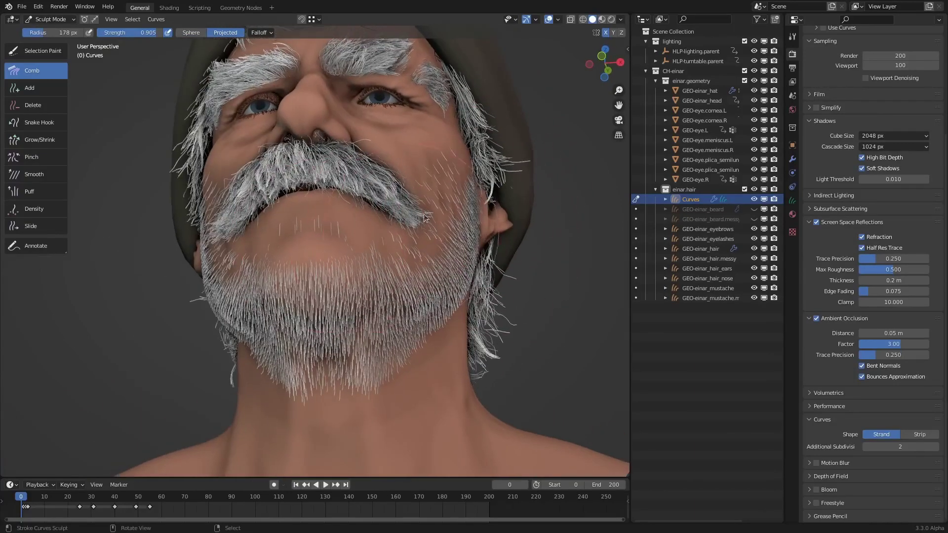
pyautogui.moveTo(452, 173); pyautogui.dragTo(465, 176, button='middle')
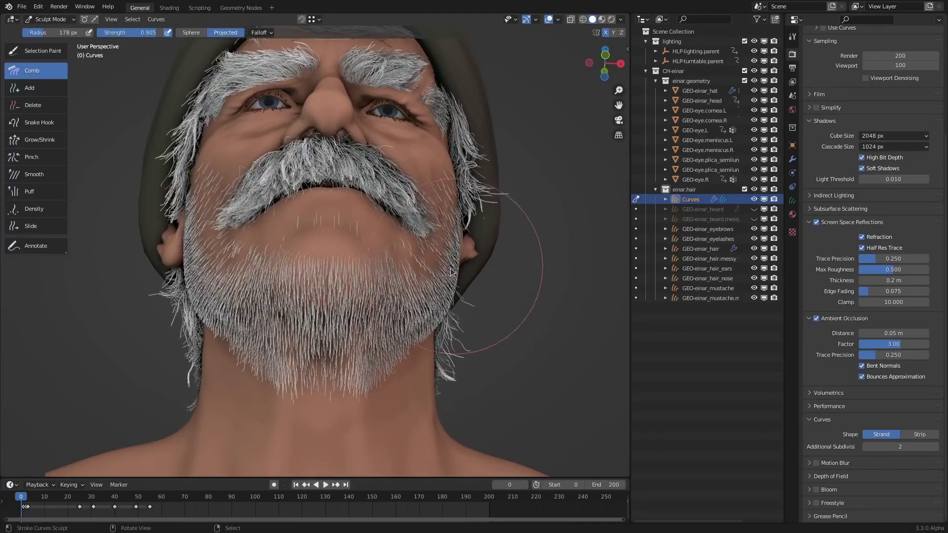
pyautogui.moveTo(458, 282); pyautogui.dragTo(449, 282, button='middle')
# Return the Comb brush to the Sphere falloff shape, enlarge its radius to 230 px and comb the hairs on the chin.
pyautogui.click(200, 34)
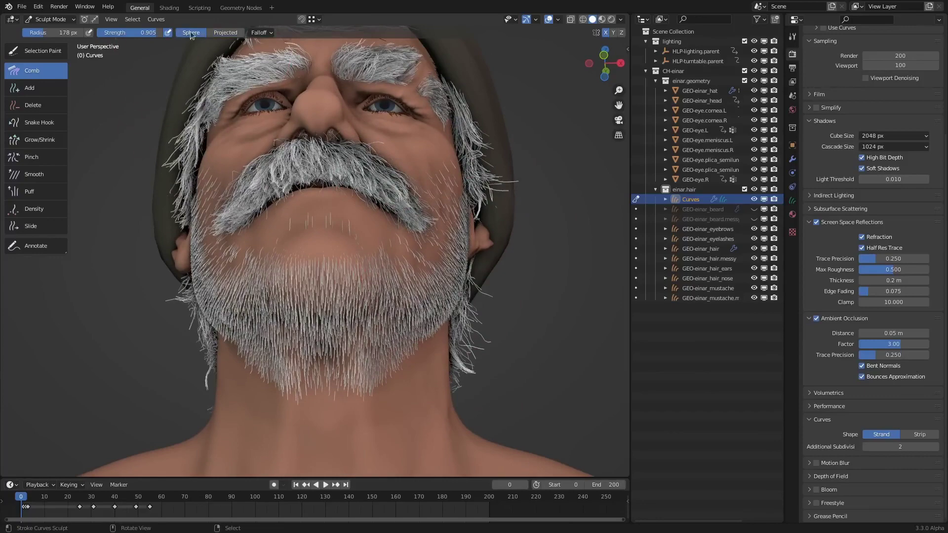
pyautogui.moveTo(512, 297); pyautogui.dragTo(374, 268, button='middle')
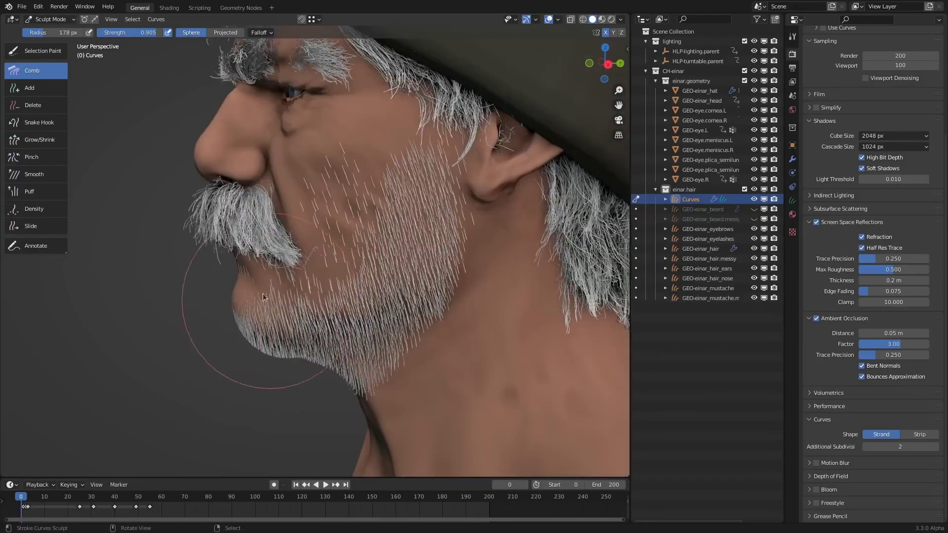
pyautogui.moveTo(228, 321); pyautogui.dragTo(366, 319, button='middle')
pyautogui.scroll(2, 365, 320)
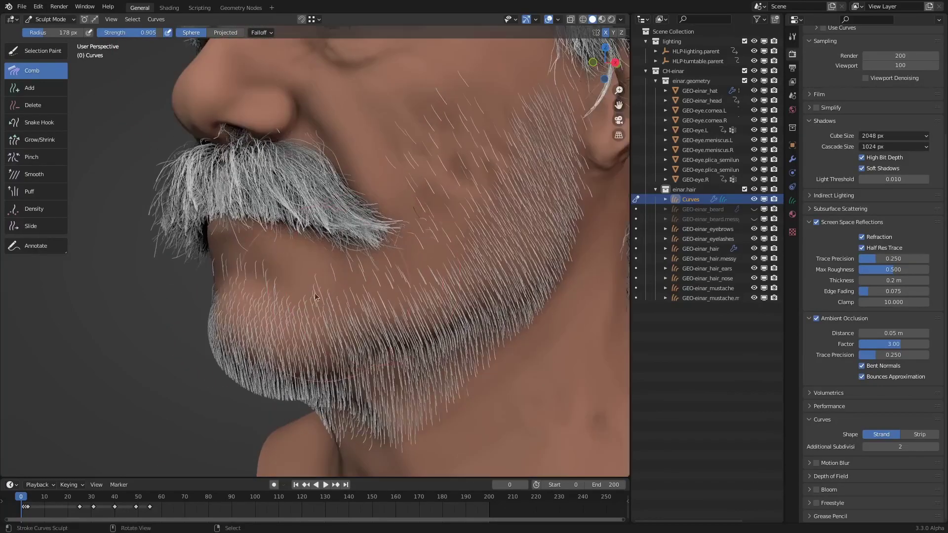
pyautogui.press('f')
pyautogui.click(400, 291)
pyautogui.moveTo(285, 282); pyautogui.dragTo(286, 317)
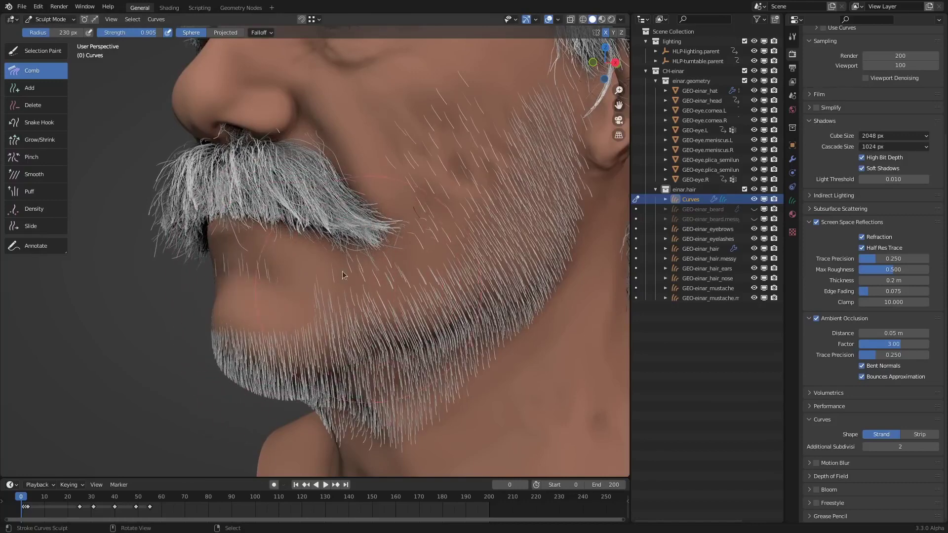
pyautogui.moveTo(345, 271); pyautogui.dragTo(380, 237, button='middle')
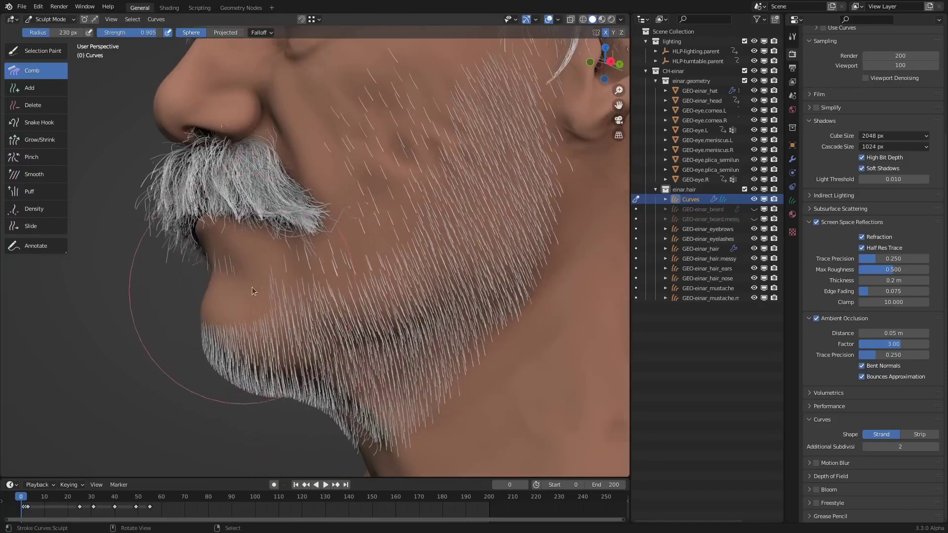
pyautogui.moveTo(201, 296)
pyautogui.mouseDown()
pyautogui.moveTo(212, 349)
pyautogui.moveTo(226, 354)
pyautogui.mouseUp()
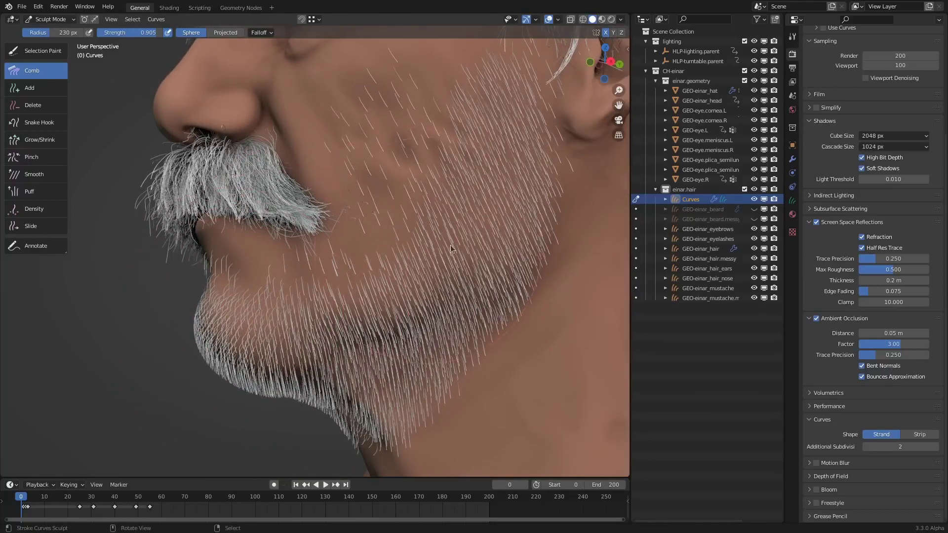
# Comb the cheek, jaw and chin hairs from several viewing angles with the 230 px Comb brush.
pyautogui.moveTo(390, 185); pyautogui.dragTo(364, 299, button='middle')
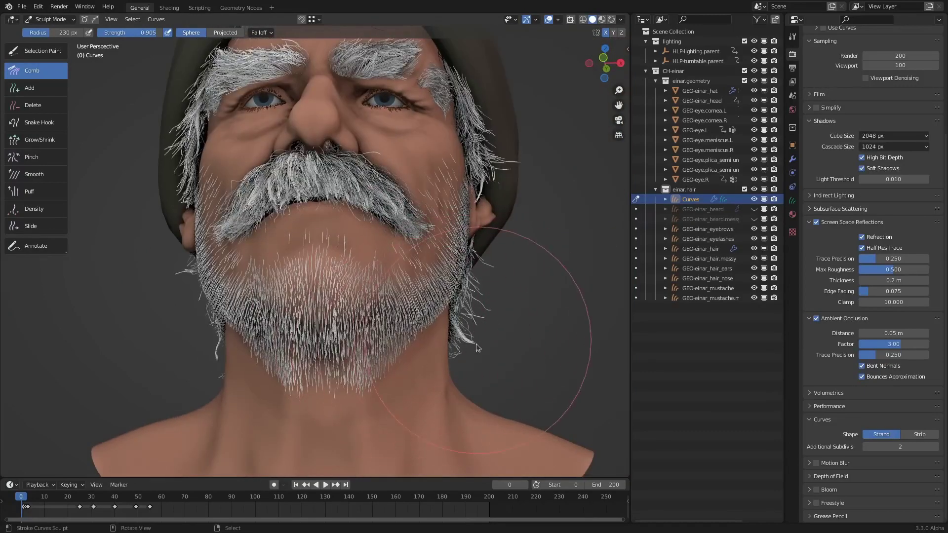
pyautogui.moveTo(524, 395); pyautogui.dragTo(486, 242, button='middle')
pyautogui.moveTo(511, 188); pyautogui.dragTo(496, 162, button='middle')
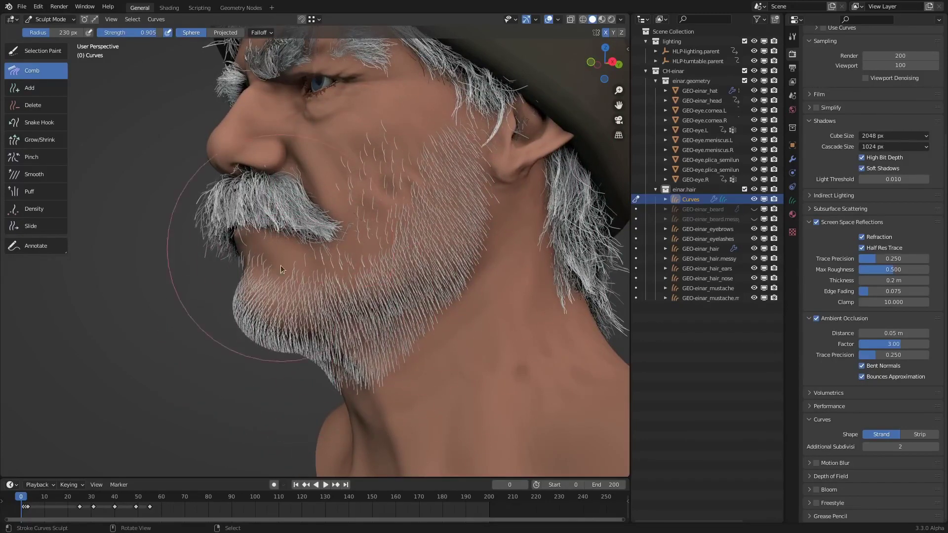
pyautogui.moveTo(281, 270)
pyautogui.mouseDown(button='middle')
pyautogui.moveTo(431, 322)
pyautogui.moveTo(401, 171)
pyautogui.moveTo(453, 366)
pyautogui.mouseUp(button='middle')
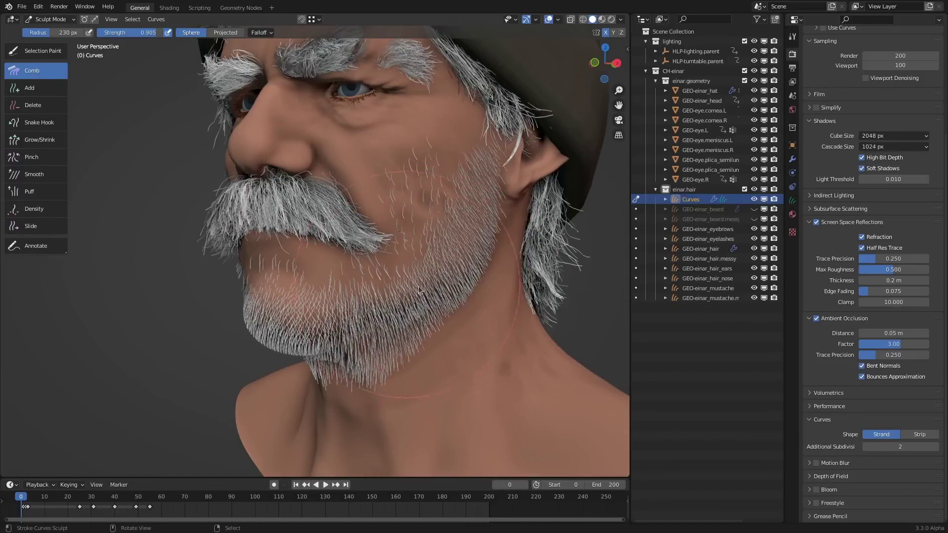
pyautogui.moveTo(419, 290); pyautogui.dragTo(379, 246, button='middle')
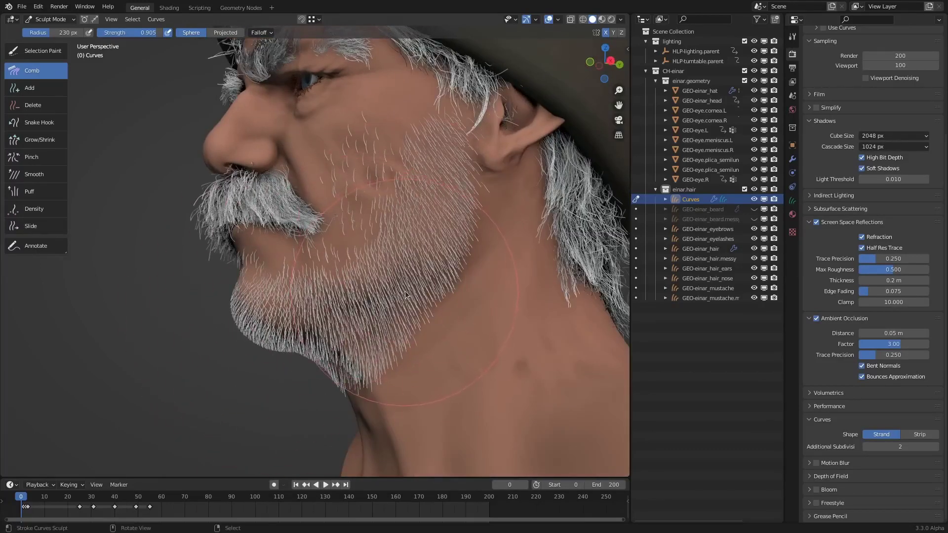
# Pull the beard hairs down into a longer, fuller shape with the Snake Hook brush at a 212 px radius.
pyautogui.click(52, 126)
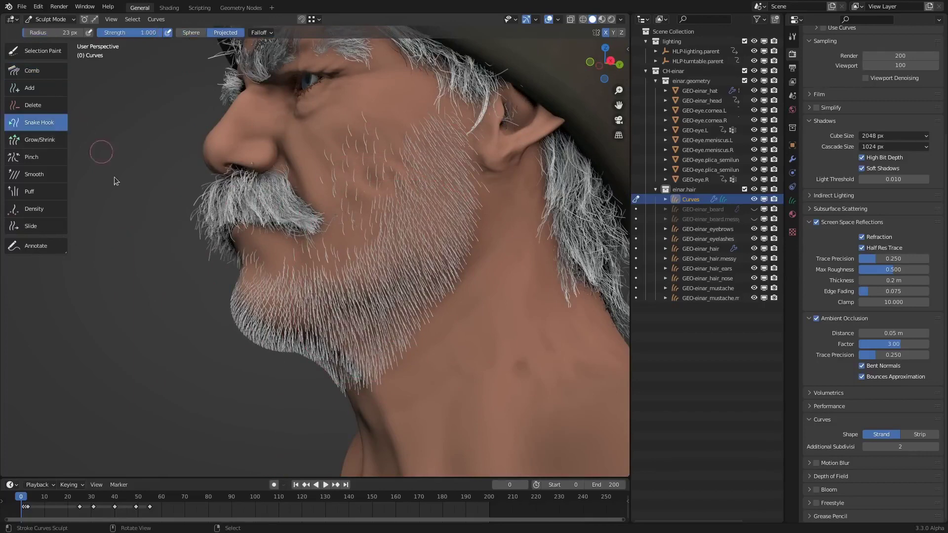
pyautogui.click(358, 255)
pyautogui.moveTo(398, 277)
pyautogui.mouseDown(button='middle')
pyautogui.moveTo(387, 265)
pyautogui.moveTo(408, 289)
pyautogui.moveTo(469, 283)
pyautogui.moveTo(464, 292)
pyautogui.mouseUp(button='middle')
pyautogui.press('f')
pyautogui.click(496, 295)
pyautogui.moveTo(392, 349)
pyautogui.mouseDown()
pyautogui.moveTo(371, 345)
pyautogui.moveTo(349, 375)
pyautogui.moveTo(417, 357)
pyautogui.moveTo(464, 293)
pyautogui.moveTo(464, 262)
pyautogui.moveTo(437, 349)
pyautogui.moveTo(366, 396)
pyautogui.moveTo(380, 395)
pyautogui.mouseUp()
pyautogui.moveTo(381, 395)
pyautogui.mouseDown(button='middle')
pyautogui.moveTo(473, 301)
pyautogui.moveTo(428, 376)
pyautogui.mouseUp(button='middle')
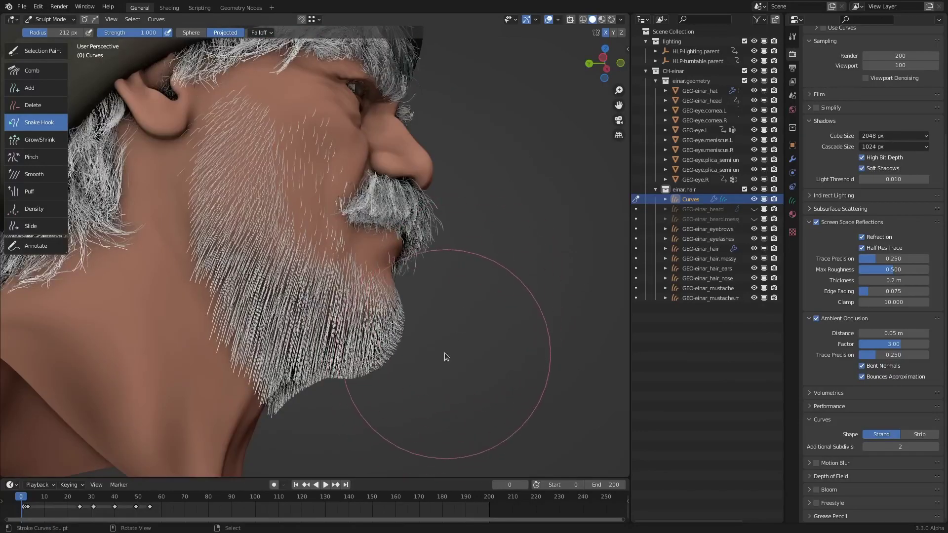
pyautogui.moveTo(440, 313); pyautogui.dragTo(503, 208, button='middle')
# Put the two moustache objects into Sculpt Mode, set the Snake Hook radius to 102 px and enable X symmetry.
pyautogui.click(641, 290)
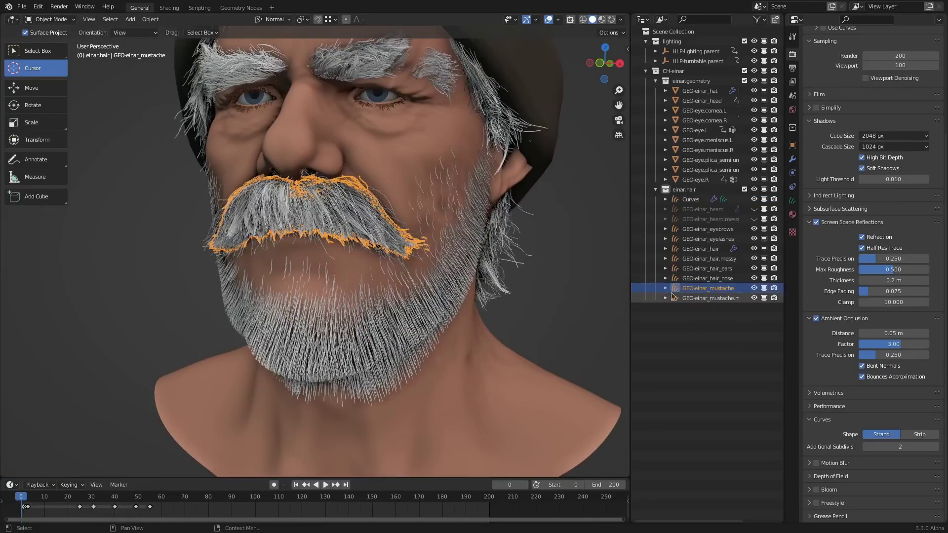
pyautogui.hotkey('ctrl', 'Tab')
pyautogui.click(492, 356)
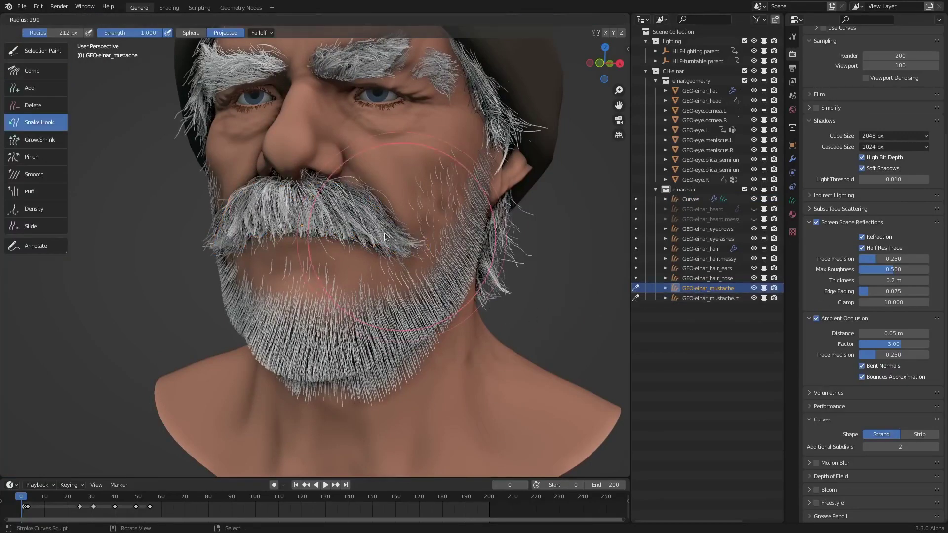
pyautogui.click(605, 32)
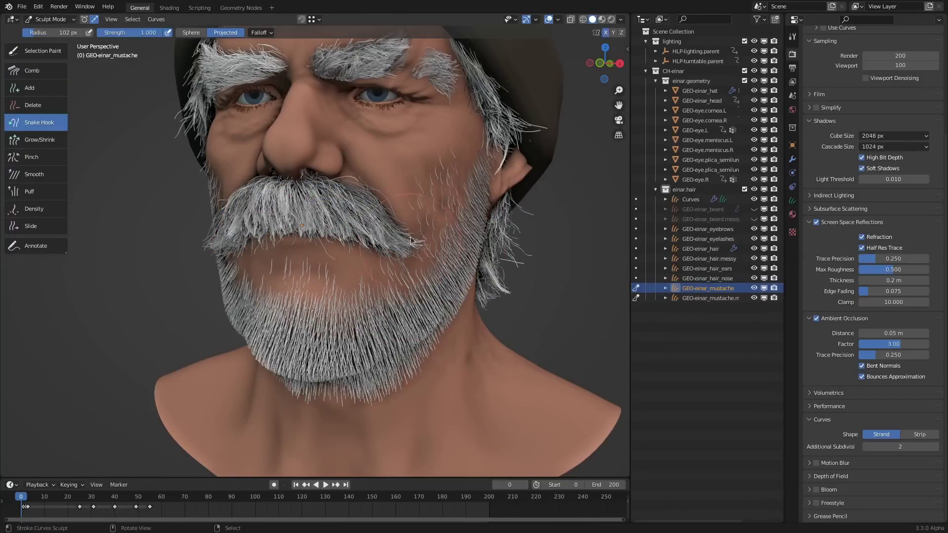
# Try stretching the moustache tips outward and upward into long curls with Snake Hook, and undo all the strokes.
pyautogui.moveTo(390, 224)
pyautogui.mouseDown()
pyautogui.moveTo(468, 233)
pyautogui.moveTo(489, 169)
pyautogui.moveTo(512, 162)
pyautogui.moveTo(539, 184)
pyautogui.moveTo(529, 261)
pyautogui.mouseUp()
pyautogui.moveTo(529, 261); pyautogui.dragTo(396, 240, button='middle')
pyautogui.hotkey('ctrl', 'z')
pyautogui.hotkey('ctrl', 'z')
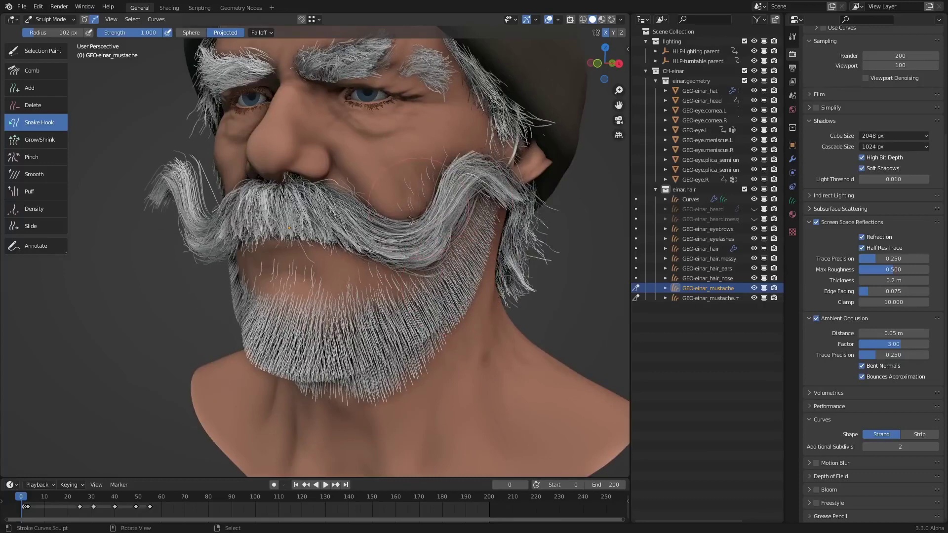
pyautogui.hotkey('ctrl', 'z')
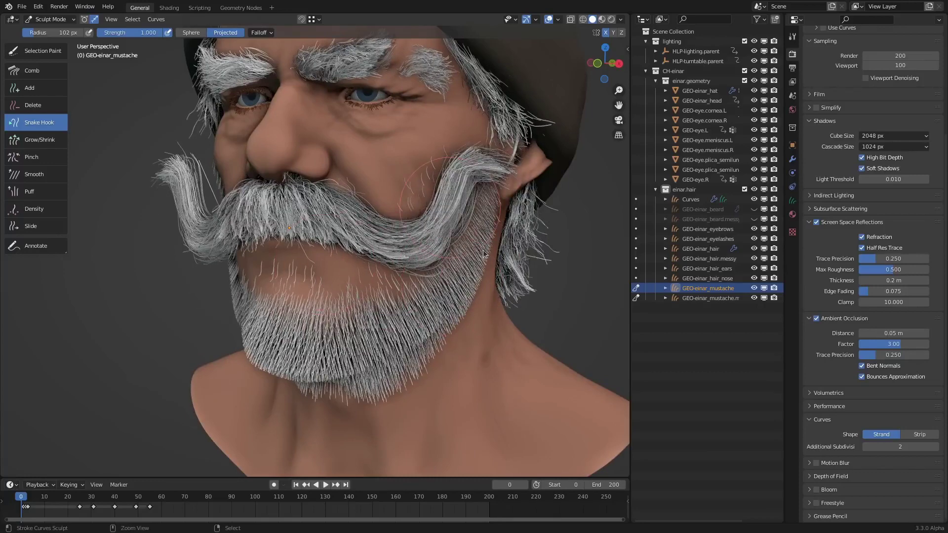
pyautogui.hotkey('ctrl', 'z')
pyautogui.hotkey('ctrl', 'z')
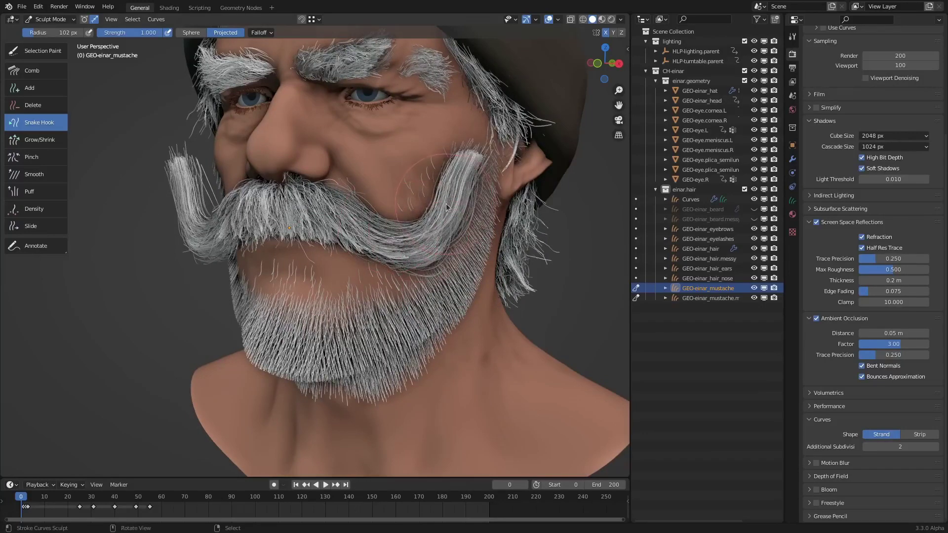
pyautogui.hotkey('ctrl', 'z')
pyautogui.hotkey('ctrl', 'z')
pyautogui.hotkey('ctrl', 'z')
pyautogui.hotkey('ctrl', 'z')
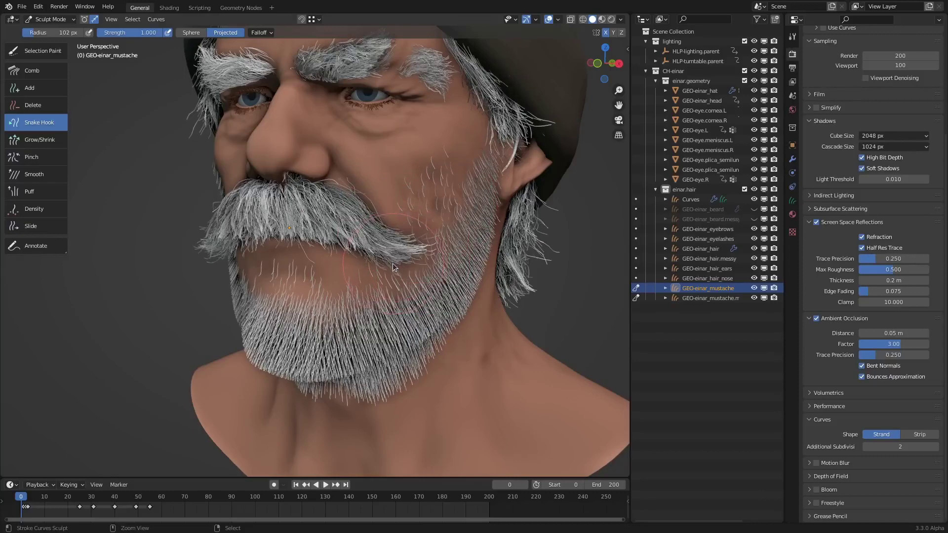
# Reduce the Snake Hook radius to 37 px and pull out small strands of the moustache.
pyautogui.scroll(4, 395, 269)
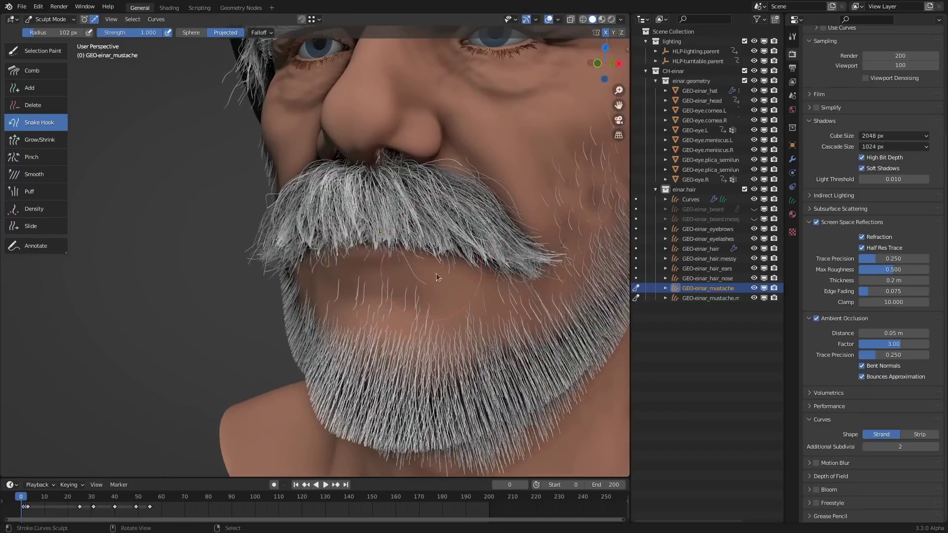
pyautogui.press('f')
pyautogui.click(421, 271)
pyautogui.press('f')
pyautogui.click(413, 271)
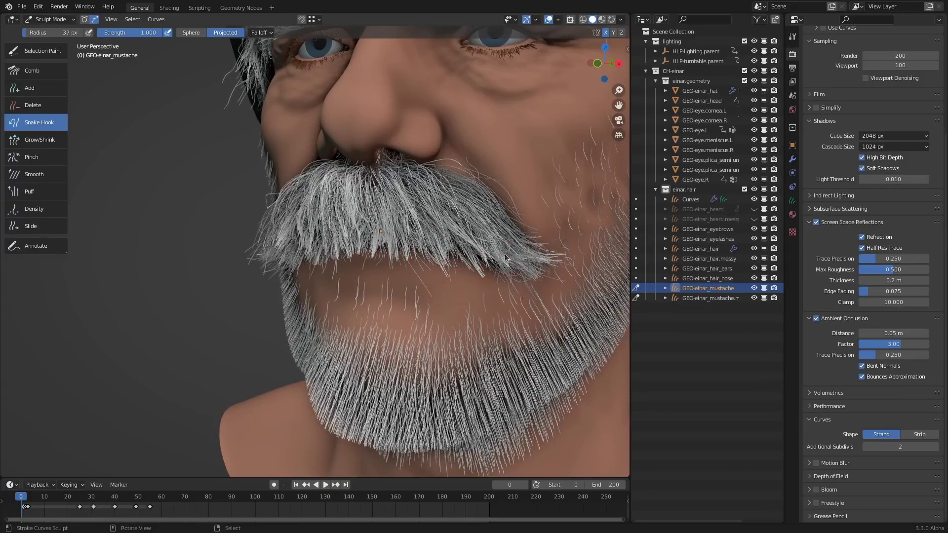
# Switch sculpting from the moustache back to the Curves beard object.
pyautogui.click(698, 200)
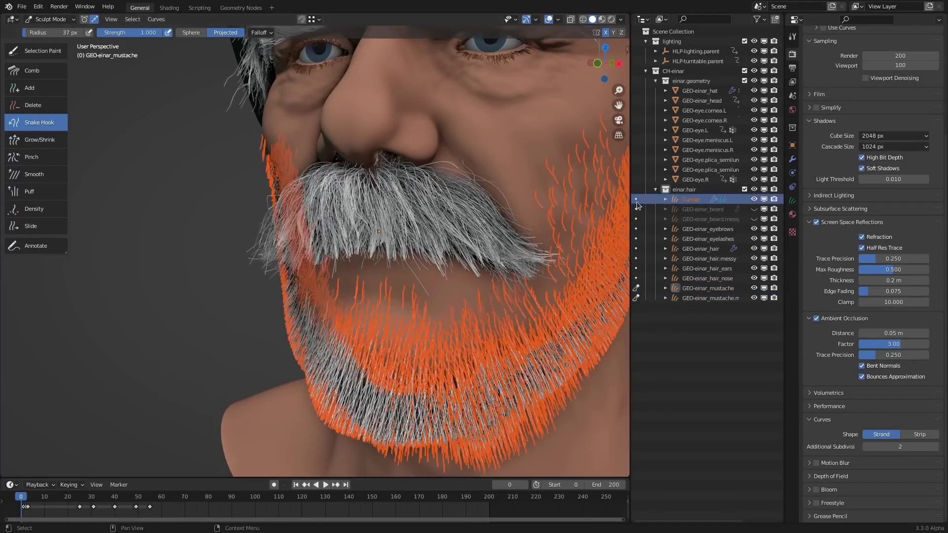
pyautogui.click(637, 200)
pyautogui.keyDown('shift'); pyautogui.moveTo(504, 304); pyautogui.dragTo(425, 278, button='middle'); pyautogui.keyUp('shift')
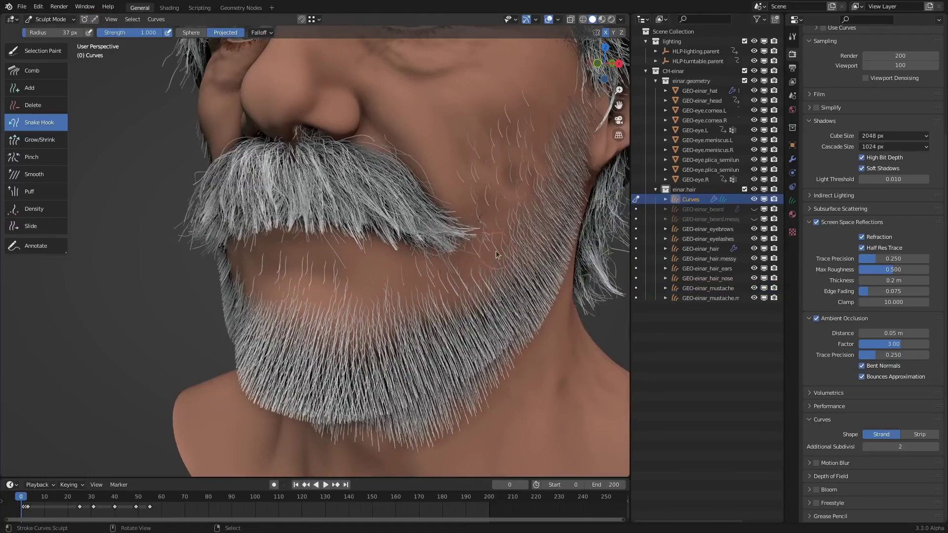
# Set the Snake Hook radius to 69 px and pull the beard hairs at the chin downward from the front.
pyautogui.moveTo(487, 262)
pyautogui.keyDown('ctrl'); pyautogui.mouseDown(button='middle')
pyautogui.moveTo(452, 321)
pyautogui.moveTo(464, 324)
pyautogui.mouseUp(button='middle'); pyautogui.keyUp('ctrl')
pyautogui.press('f')
pyautogui.click(468, 321)
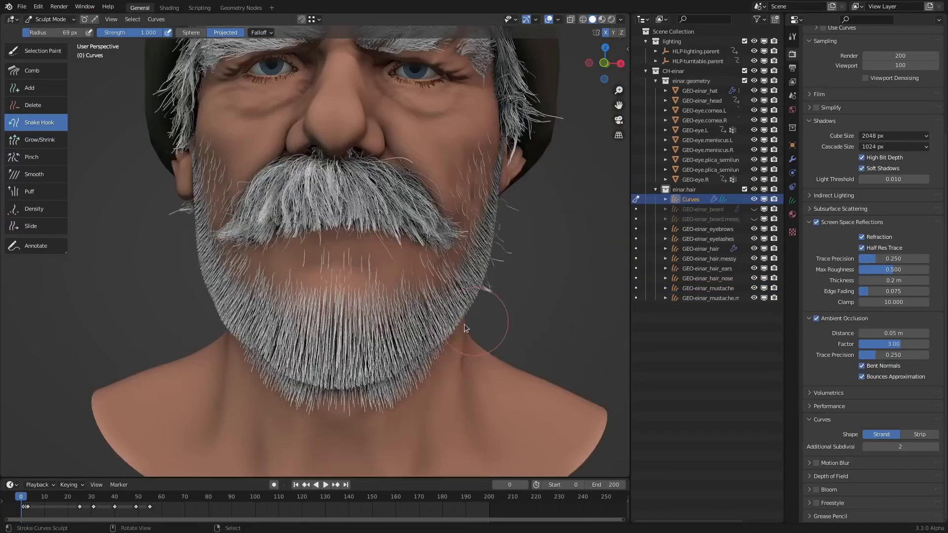
pyautogui.moveTo(366, 340)
pyautogui.mouseDown()
pyautogui.moveTo(380, 376)
pyautogui.moveTo(350, 390)
pyautogui.mouseUp()
# Set the Snake Hook radius to 132 px and shape the chin and jaw outline of the beard in side view.
pyautogui.moveTo(491, 297); pyautogui.dragTo(600, 296, button='middle')
pyautogui.press('f')
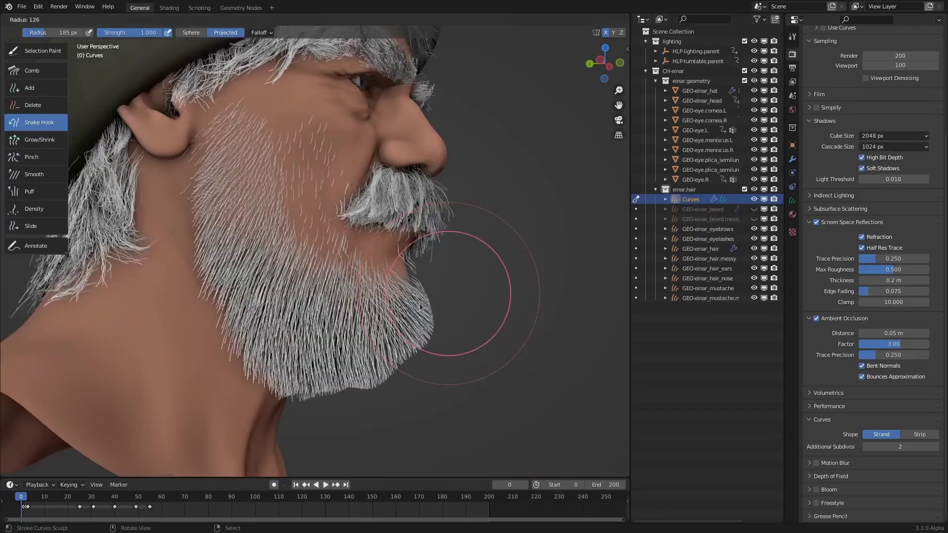
pyautogui.click(514, 293)
pyautogui.moveTo(433, 286)
pyautogui.mouseDown()
pyautogui.moveTo(445, 319)
pyautogui.moveTo(413, 371)
pyautogui.mouseUp()
pyautogui.moveTo(482, 251); pyautogui.dragTo(475, 309, button='middle')
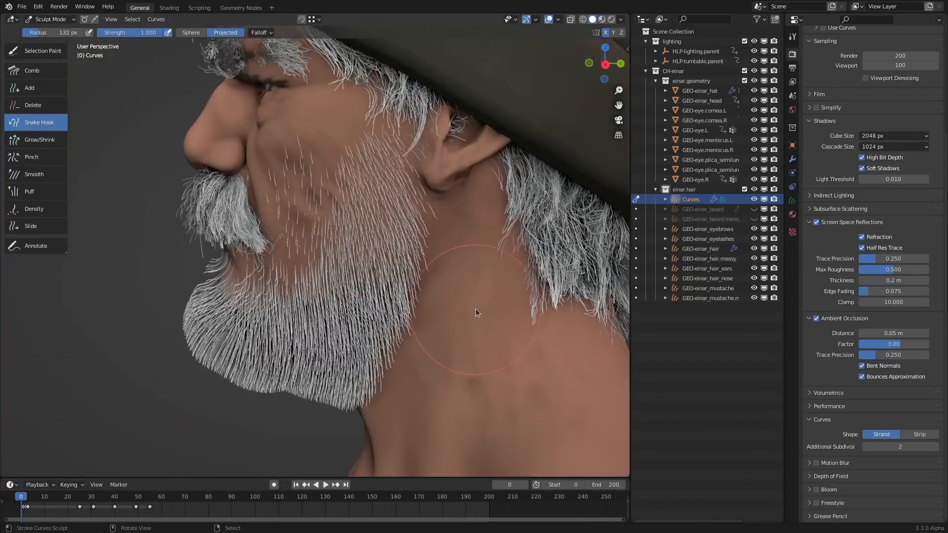
pyautogui.moveTo(363, 248); pyautogui.dragTo(372, 278, button='middle')
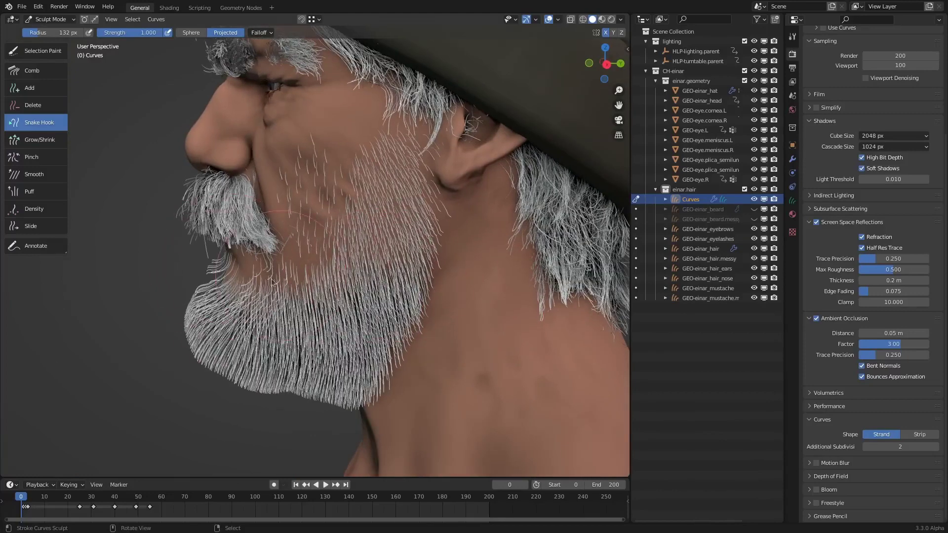
pyautogui.moveTo(357, 286); pyautogui.dragTo(384, 311, button='middle')
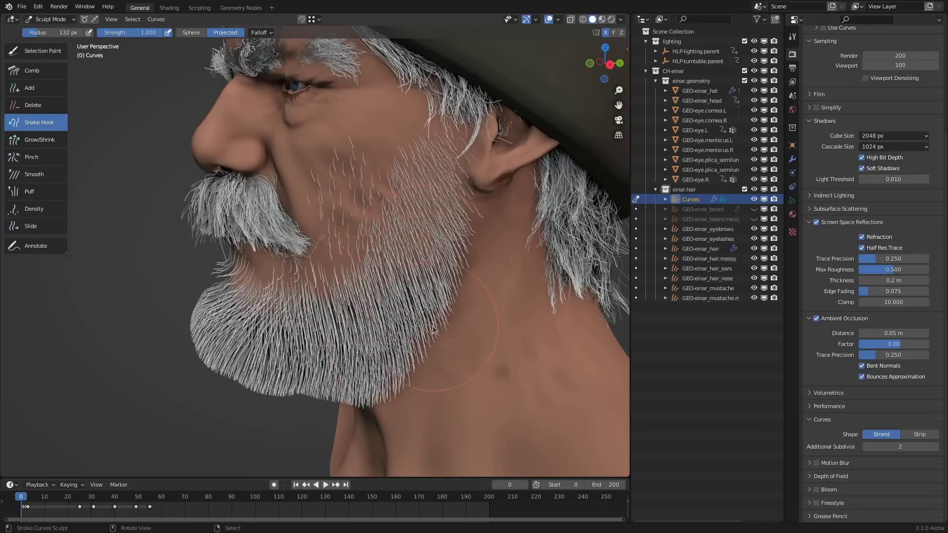
# Grow the beard hairs around the chin and below the lower lip with Grow/Shrink, reducing the brush radius to 104 px.
pyautogui.click(50, 142)
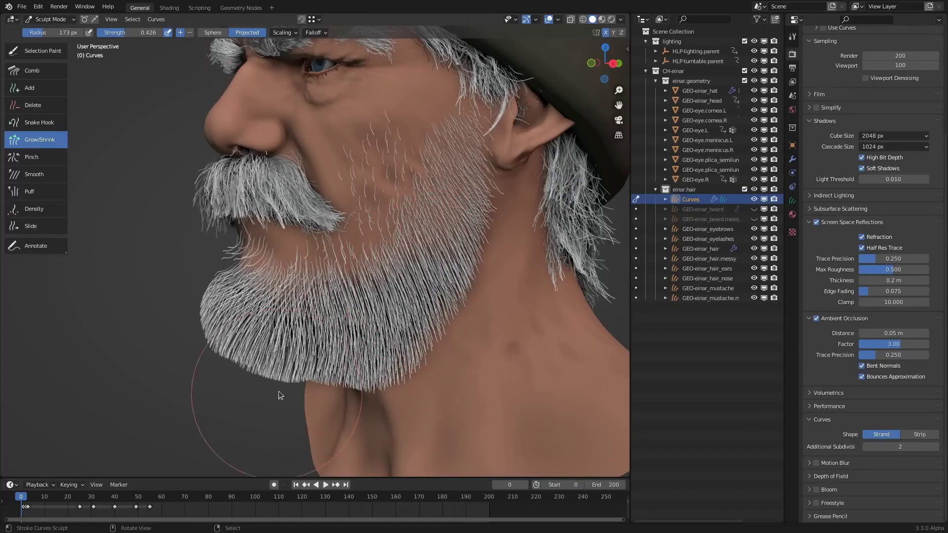
pyautogui.moveTo(280, 393)
pyautogui.mouseDown()
pyautogui.moveTo(310, 396)
pyautogui.moveTo(227, 383)
pyautogui.moveTo(193, 395)
pyautogui.moveTo(200, 315)
pyautogui.mouseUp()
pyautogui.press('f')
pyautogui.click(265, 405)
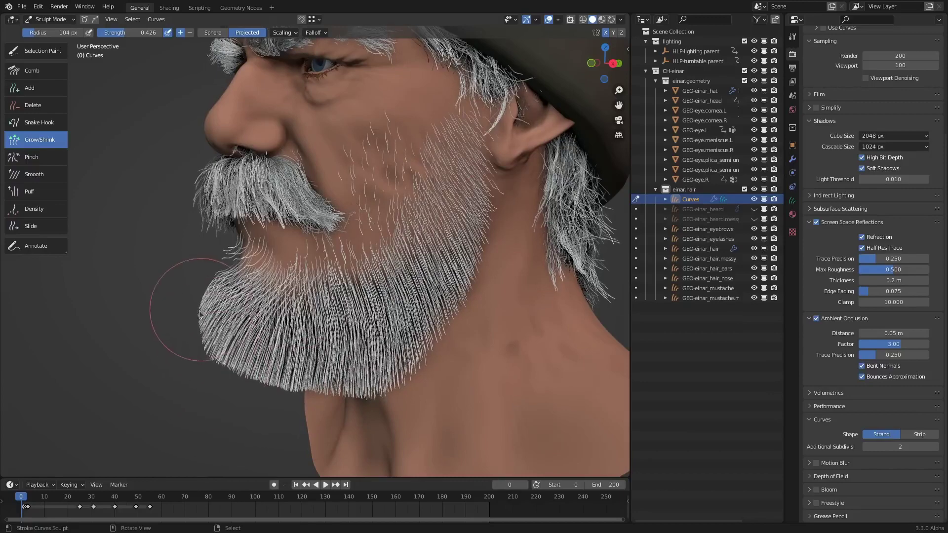
pyautogui.moveTo(198, 307)
pyautogui.keyDown('ctrl'); pyautogui.mouseDown(button='middle')
pyautogui.moveTo(319, 275)
pyautogui.moveTo(341, 241)
pyautogui.moveTo(208, 269)
pyautogui.mouseUp(button='middle'); pyautogui.keyUp('ctrl')
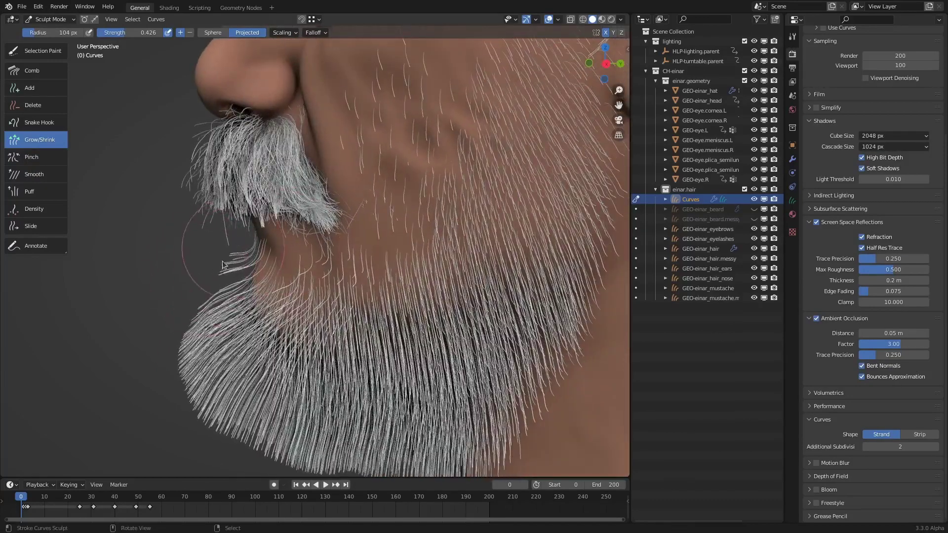
pyautogui.moveTo(204, 267)
pyautogui.mouseDown()
pyautogui.moveTo(211, 262)
pyautogui.moveTo(176, 321)
pyautogui.mouseUp()
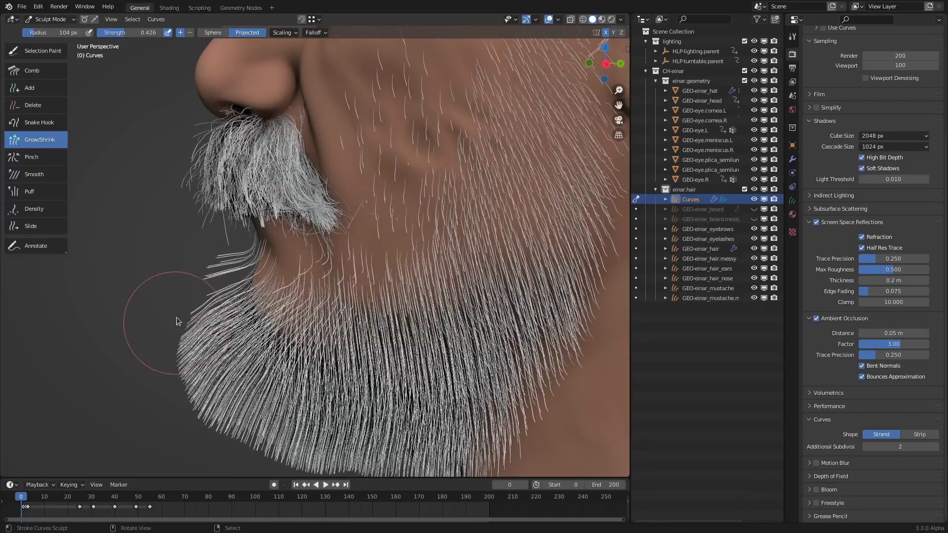
# Shrink the hairs below the lower lip and along the chin and jaw to even out the beard outline.
pyautogui.keyDown('ctrl'); pyautogui.moveTo(193, 264); pyautogui.dragTo(188, 257); pyautogui.keyUp('ctrl')
pyautogui.moveTo(161, 334)
pyautogui.keyDown('ctrl'); pyautogui.mouseDown()
pyautogui.moveTo(161, 354)
pyautogui.moveTo(214, 431)
pyautogui.mouseUp(); pyautogui.keyUp('ctrl')
pyautogui.keyDown('shift'); pyautogui.moveTo(183, 398); pyautogui.dragTo(187, 342, button='middle'); pyautogui.keyUp('shift')
pyautogui.moveTo(187, 343)
pyautogui.keyDown('ctrl'); pyautogui.mouseDown()
pyautogui.moveTo(345, 437)
pyautogui.moveTo(285, 426)
pyautogui.moveTo(534, 412)
pyautogui.moveTo(492, 415)
pyautogui.mouseUp(); pyautogui.keyUp('ctrl')
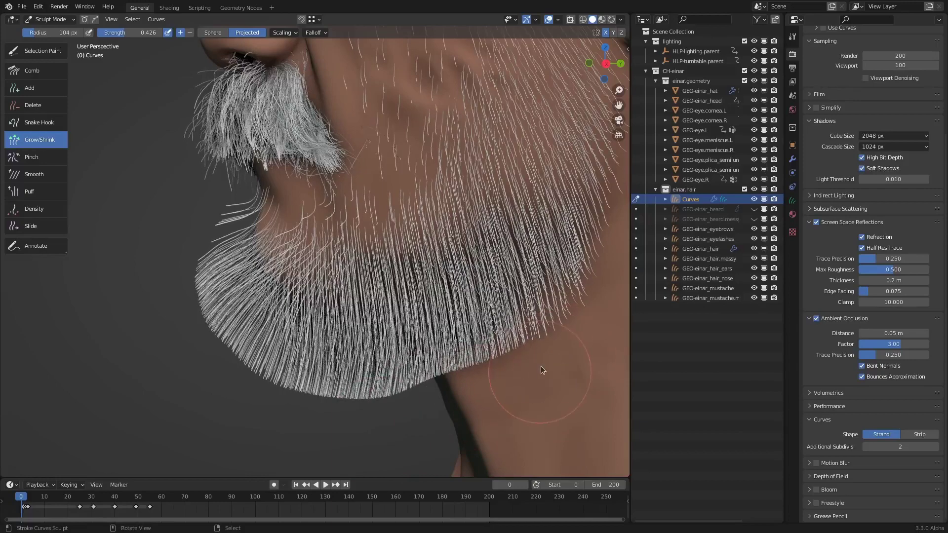
pyautogui.moveTo(542, 366); pyautogui.dragTo(403, 397, button='middle')
pyautogui.moveTo(295, 398)
pyautogui.mouseDown(button='middle')
pyautogui.moveTo(558, 264)
pyautogui.moveTo(468, 273)
pyautogui.mouseUp(button='middle')
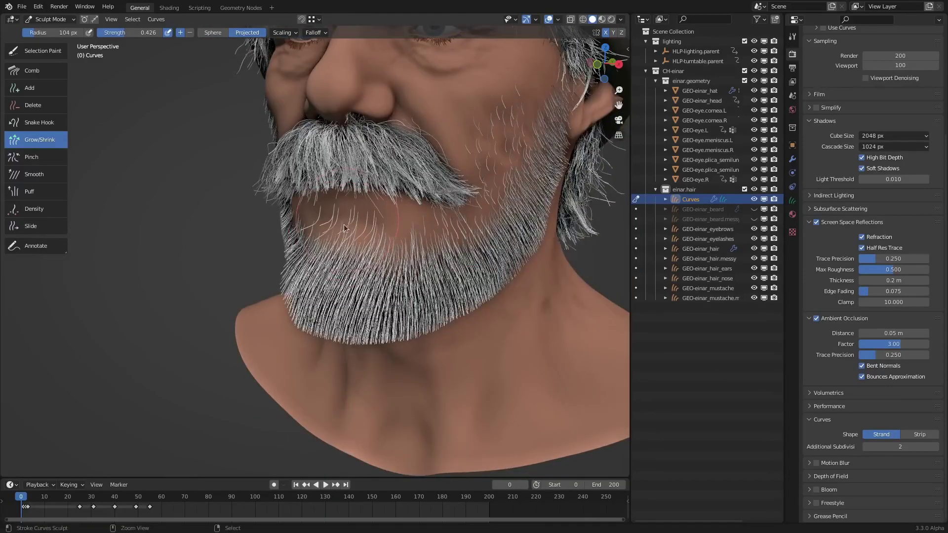
# Inspect the hairs below the lower lip and the Grow/Shrink brush's scaling options.
pyautogui.scroll(4, 342, 223)
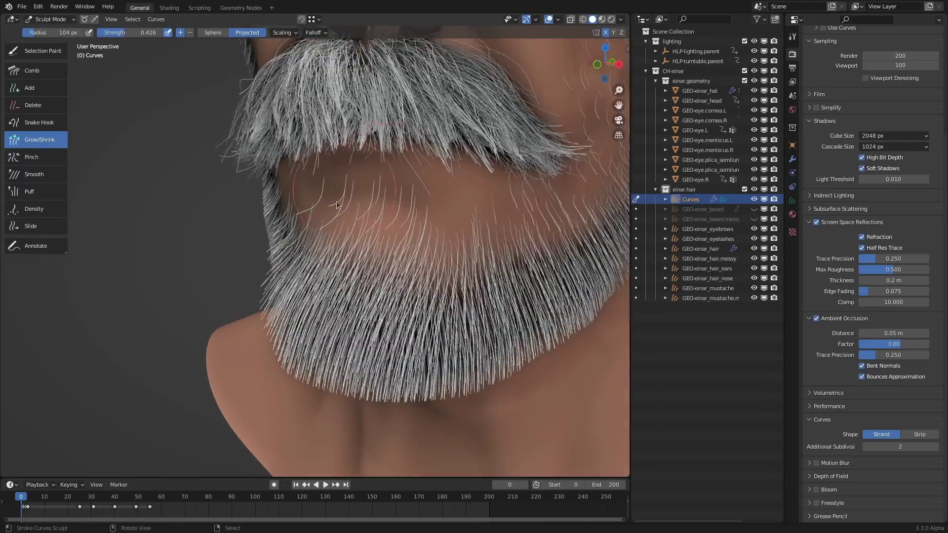
pyautogui.keyDown('shift'); pyautogui.moveTo(414, 229); pyautogui.dragTo(409, 244, button='middle'); pyautogui.keyUp('shift')
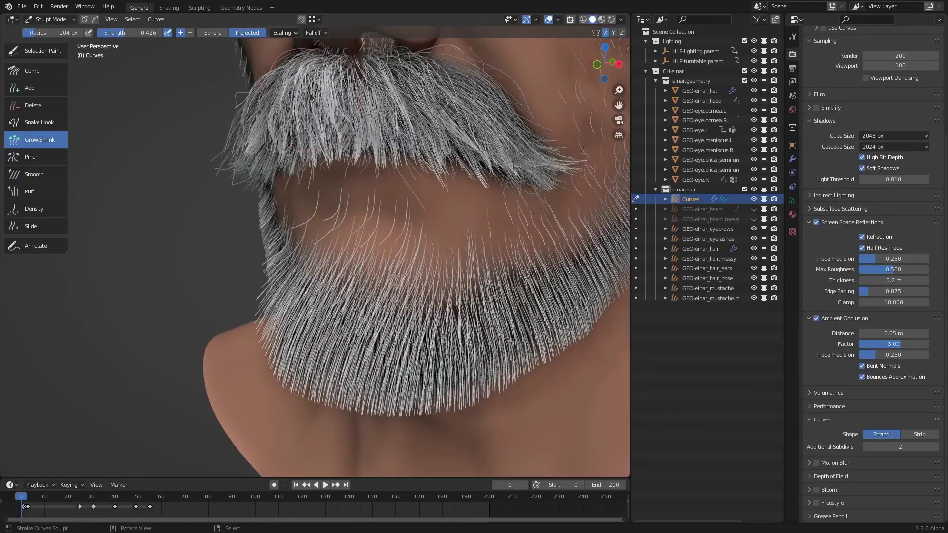
pyautogui.click(287, 33)
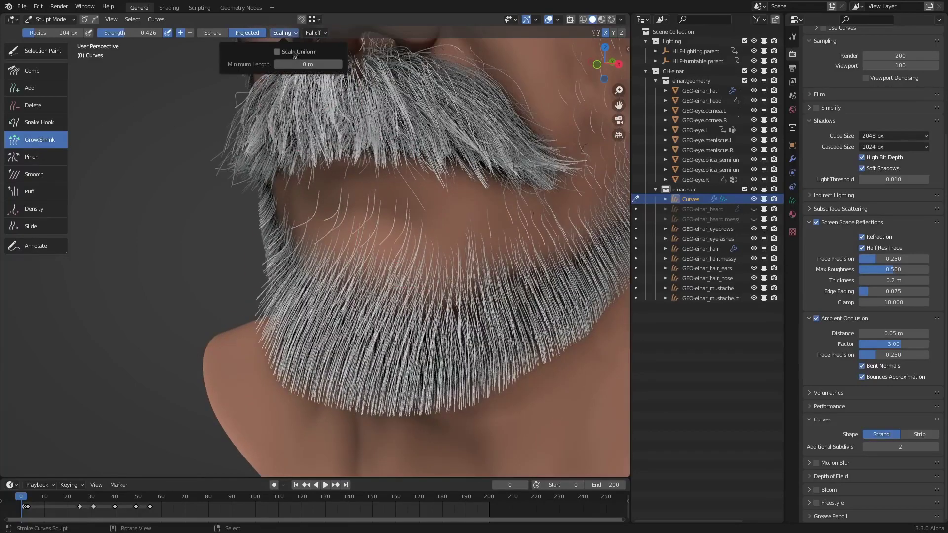
pyautogui.moveTo(415, 227)
pyautogui.keyDown('shift'); pyautogui.mouseDown(button='middle')
pyautogui.moveTo(414, 242)
pyautogui.moveTo(422, 240)
pyautogui.mouseUp(button='middle'); pyautogui.keyUp('shift')
pyautogui.scroll(-1, 414, 238)
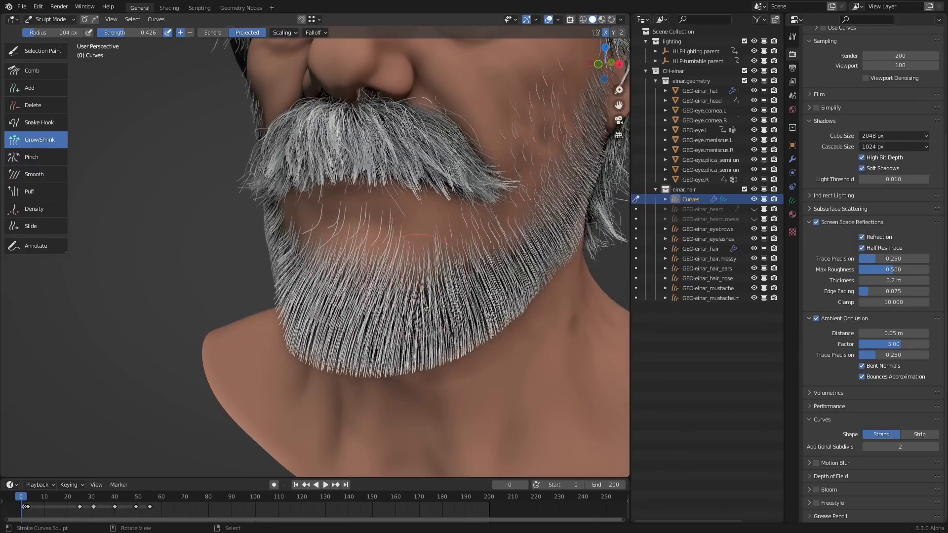
# Set the Grow/Shrink radius to 54 px and lengthen the beard from the lower lip down over the chin and jaw.
pyautogui.moveTo(423, 306); pyautogui.dragTo(316, 277, button='middle')
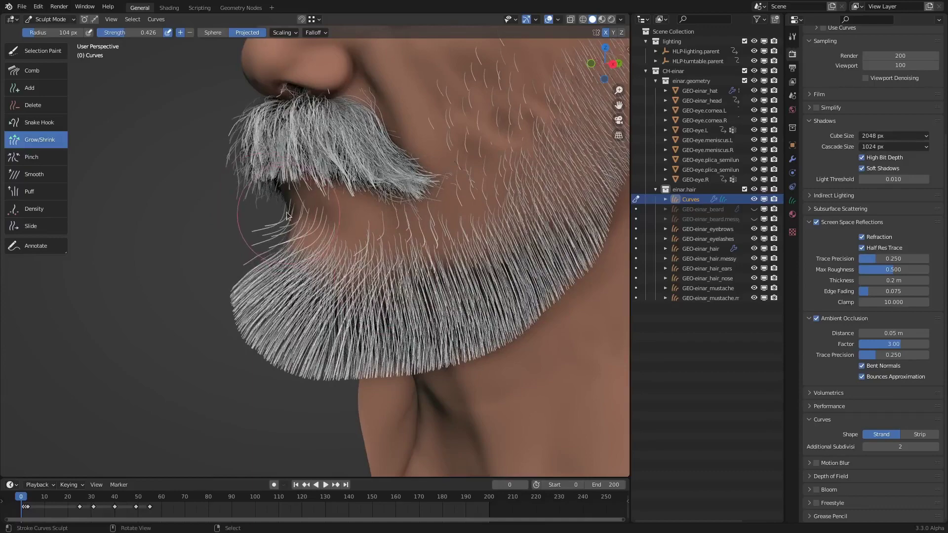
pyautogui.press('f')
pyautogui.click(262, 215)
pyautogui.moveTo(287, 222)
pyautogui.mouseDown()
pyautogui.moveTo(269, 249)
pyautogui.moveTo(331, 243)
pyautogui.moveTo(307, 306)
pyautogui.moveTo(375, 341)
pyautogui.mouseUp()
pyautogui.moveTo(375, 247)
pyautogui.keyDown('ctrl'); pyautogui.mouseDown(button='middle')
pyautogui.moveTo(376, 284)
pyautogui.moveTo(470, 282)
pyautogui.moveTo(423, 239)
pyautogui.mouseUp(button='middle'); pyautogui.keyUp('ctrl')
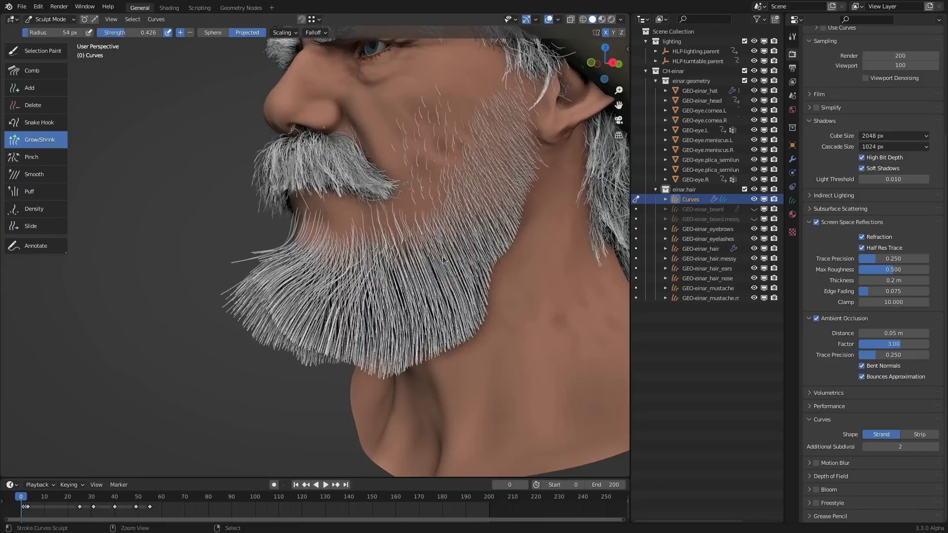
# Shrink the beard along the jaw and chin into a short, even shape and check the brush's scaling options.
pyautogui.keyDown('ctrl'); pyautogui.moveTo(443, 260); pyautogui.dragTo(454, 269); pyautogui.keyUp('ctrl')
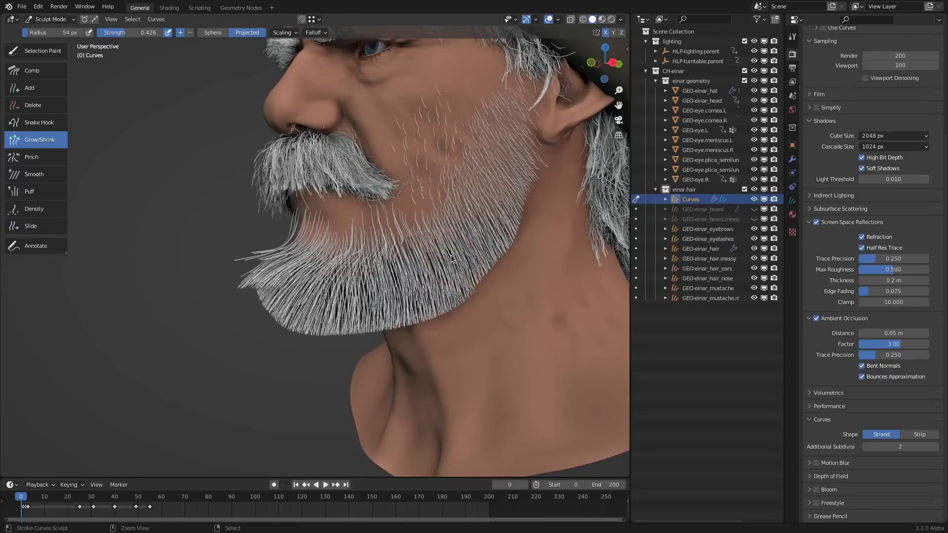
pyautogui.keyDown('ctrl'); pyautogui.moveTo(350, 295); pyautogui.dragTo(277, 257); pyautogui.keyUp('ctrl')
pyautogui.keyDown('ctrl'); pyautogui.moveTo(336, 217); pyautogui.dragTo(322, 120); pyautogui.keyUp('ctrl')
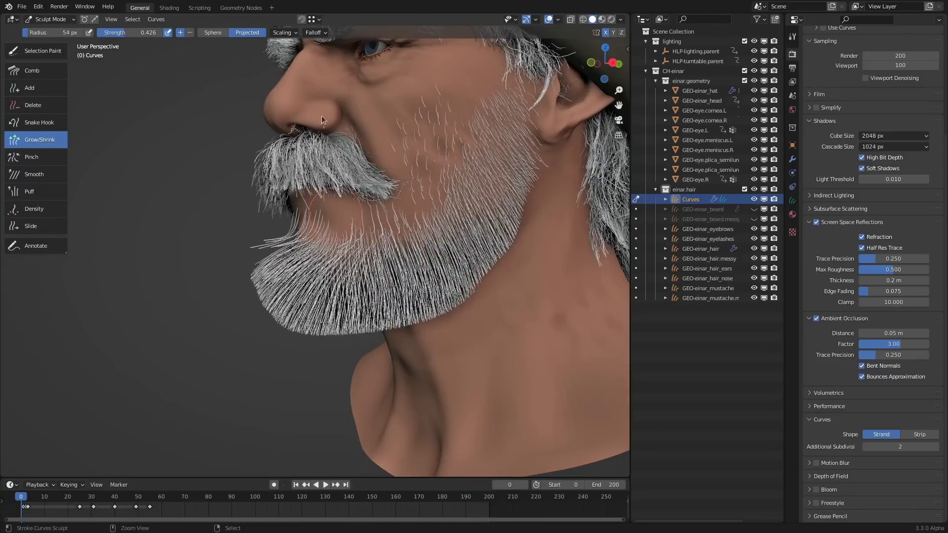
pyautogui.click(284, 33)
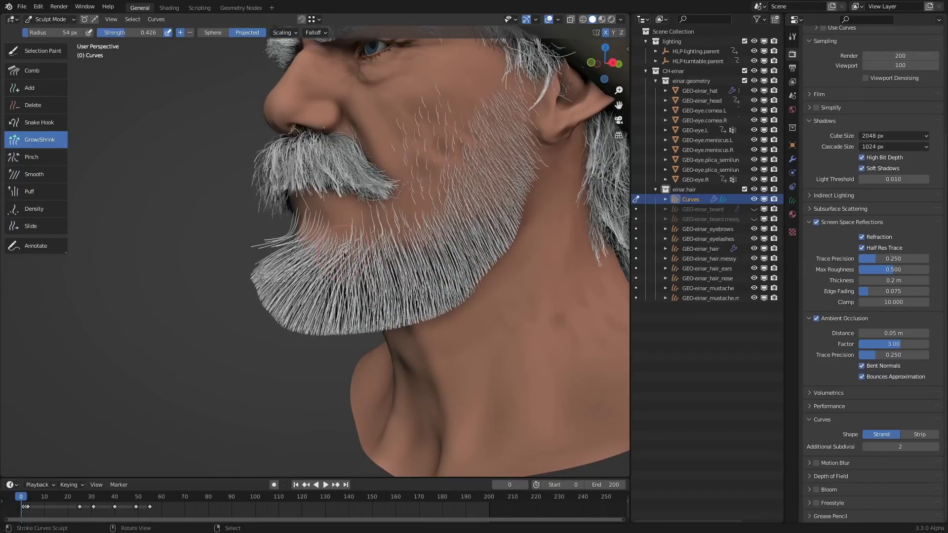
# Pinch the beard hairs on the chin into small clumps with the Pinch brush at strength 0.503.
pyautogui.moveTo(381, 327); pyautogui.dragTo(2, 172, button='middle')
pyautogui.click(33, 158)
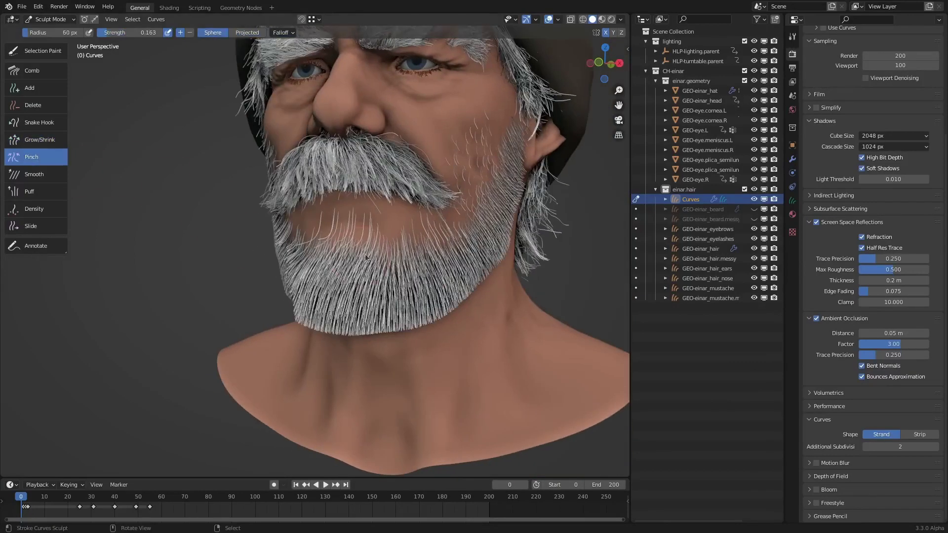
pyautogui.moveTo(370, 267); pyautogui.dragTo(326, 212, button='middle')
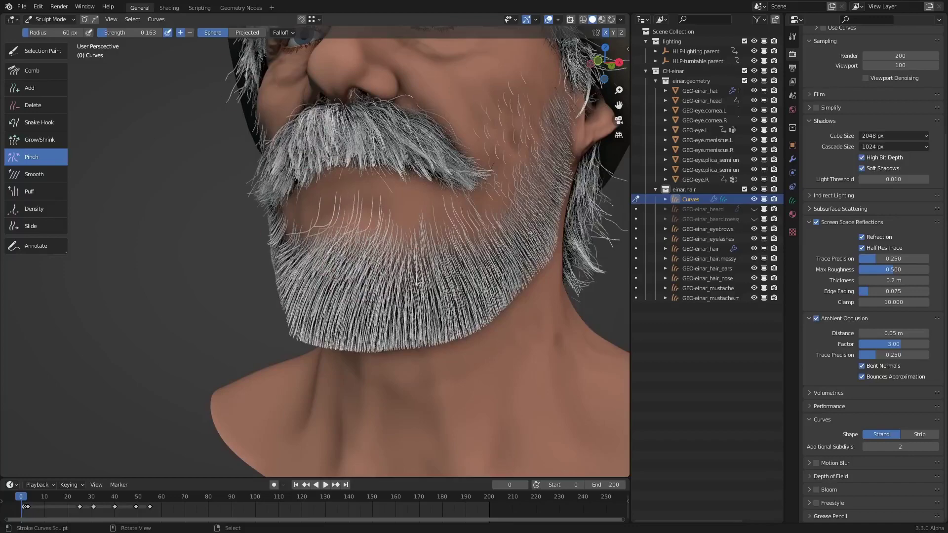
pyautogui.moveTo(417, 281)
pyautogui.mouseDown(button='middle')
pyautogui.moveTo(375, 282)
pyautogui.moveTo(440, 274)
pyautogui.moveTo(425, 272)
pyautogui.mouseUp(button='middle')
pyautogui.hotkey('shift', 'f')
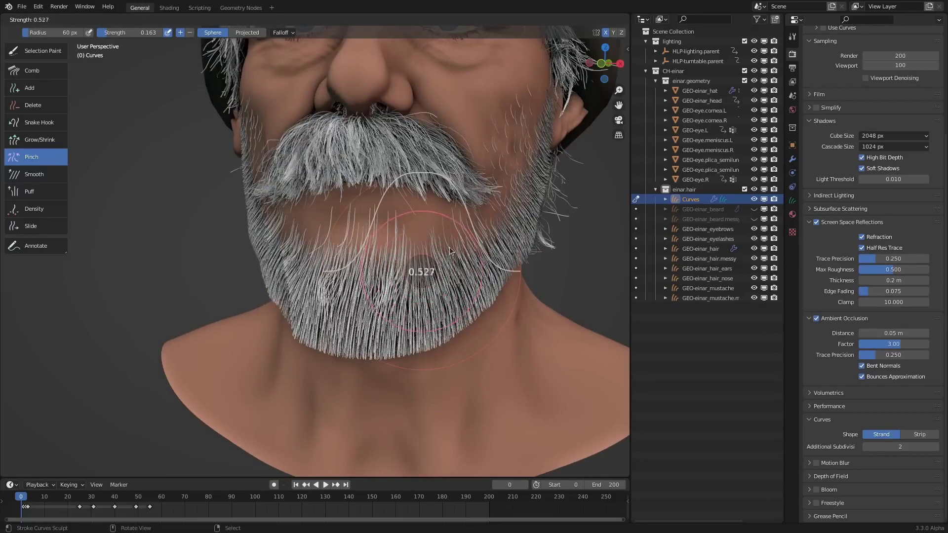
pyautogui.click(451, 253)
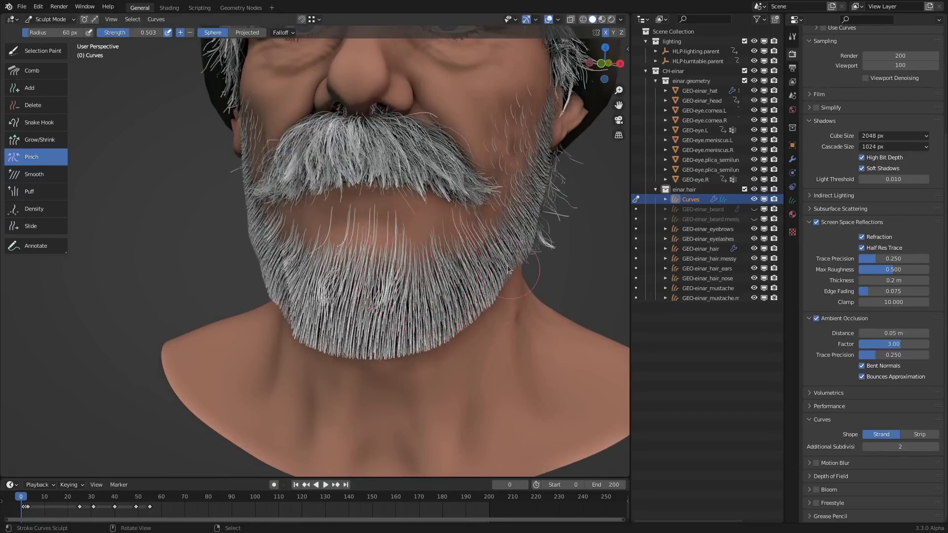
pyautogui.moveTo(451, 253); pyautogui.dragTo(403, 271, button='middle')
pyautogui.moveTo(404, 270)
pyautogui.mouseDown()
pyautogui.moveTo(339, 306)
pyautogui.moveTo(372, 363)
pyautogui.mouseUp()
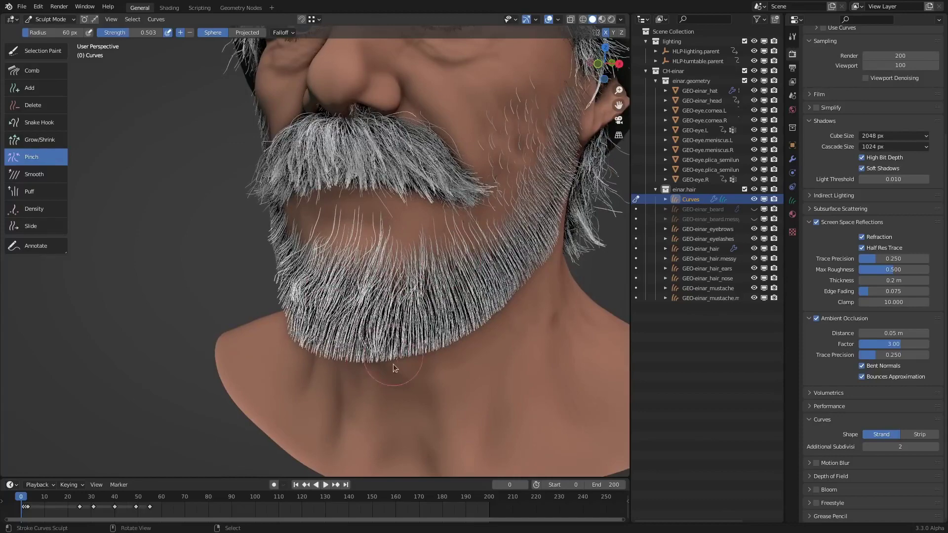
pyautogui.moveTo(413, 213); pyautogui.dragTo(477, 266, button='middle')
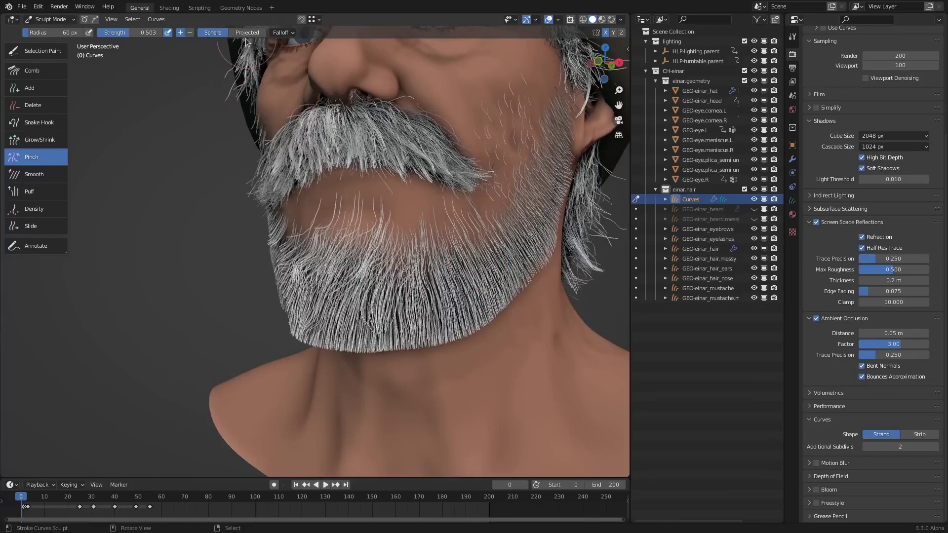
# Try the Pinch brush with Projected falloff on the beard from below, and undo the strokes and the falloff change.
pyautogui.moveTo(368, 203)
pyautogui.mouseDown(button='middle')
pyautogui.moveTo(400, 322)
pyautogui.moveTo(455, 311)
pyautogui.mouseUp(button='middle')
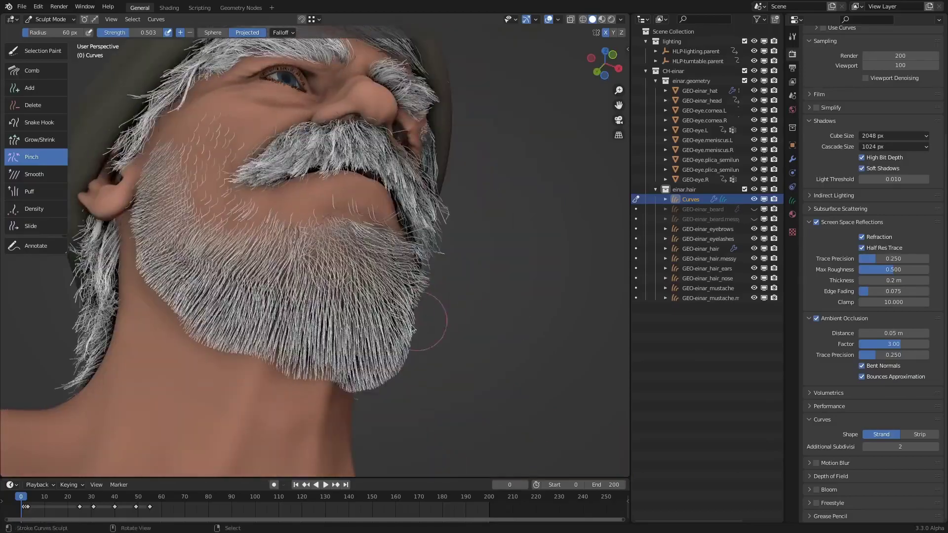
pyautogui.moveTo(388, 320); pyautogui.dragTo(406, 370)
pyautogui.moveTo(406, 370); pyautogui.dragTo(420, 261, button='middle')
pyautogui.moveTo(438, 300)
pyautogui.mouseDown(button='middle')
pyautogui.moveTo(468, 292)
pyautogui.moveTo(458, 257)
pyautogui.moveTo(414, 309)
pyautogui.mouseUp(button='middle')
pyautogui.hotkey('ctrl', 'z')
pyautogui.moveTo(425, 321)
pyautogui.mouseDown()
pyautogui.moveTo(447, 316)
pyautogui.moveTo(439, 299)
pyautogui.mouseUp()
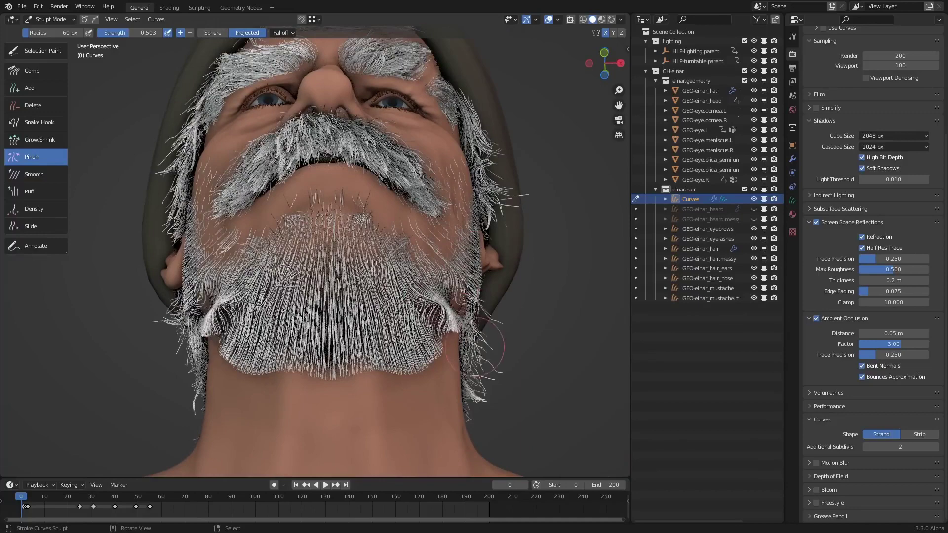
pyautogui.moveTo(439, 302); pyautogui.dragTo(461, 293, button='middle')
pyautogui.hotkey('ctrl', 'z')
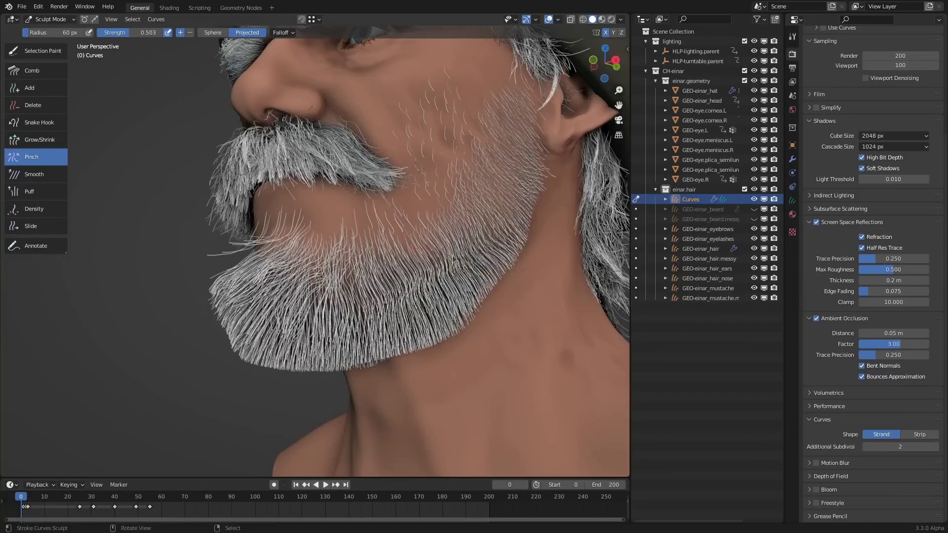
pyautogui.hotkey('ctrl', 'z')
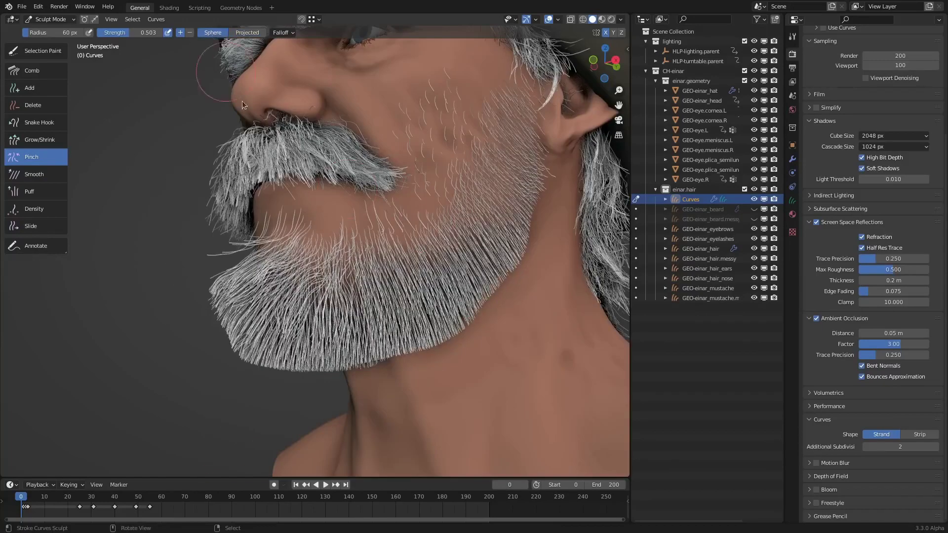
# Pinch beard hairs on the chin, jaw and cheek into clumps using the Sphere falloff.
pyautogui.moveTo(395, 345)
pyautogui.mouseDown(button='middle')
pyautogui.moveTo(437, 357)
pyautogui.moveTo(404, 342)
pyautogui.mouseUp(button='middle')
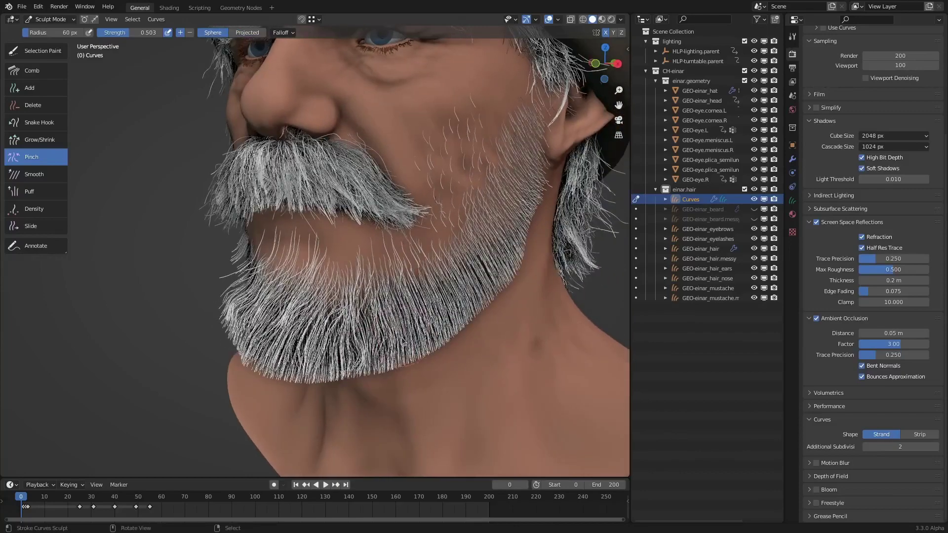
pyautogui.moveTo(402, 339); pyautogui.dragTo(412, 321)
pyautogui.moveTo(471, 284); pyautogui.dragTo(457, 272, button='middle')
pyautogui.moveTo(498, 223); pyautogui.dragTo(496, 219)
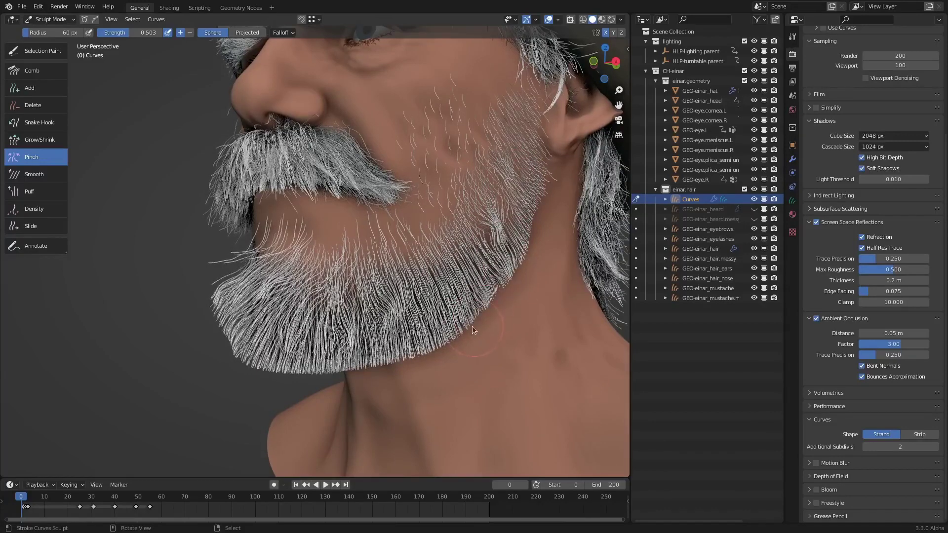
# Lower the Pinch strength to 0.364 and form more small clumps along the jawline and chin.
pyautogui.hotkey('shift', 'f')
pyautogui.click(458, 318)
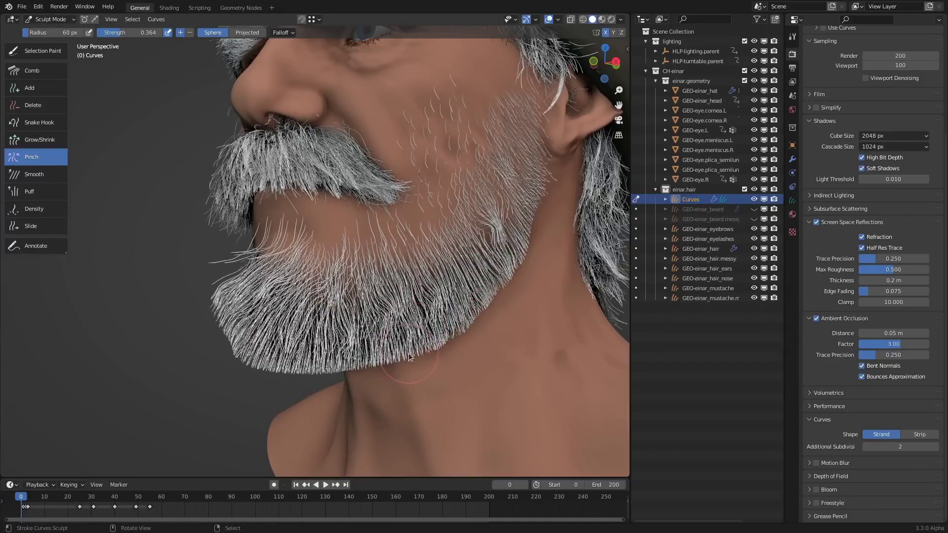
pyautogui.moveTo(414, 327); pyautogui.dragTo(345, 395, button='middle')
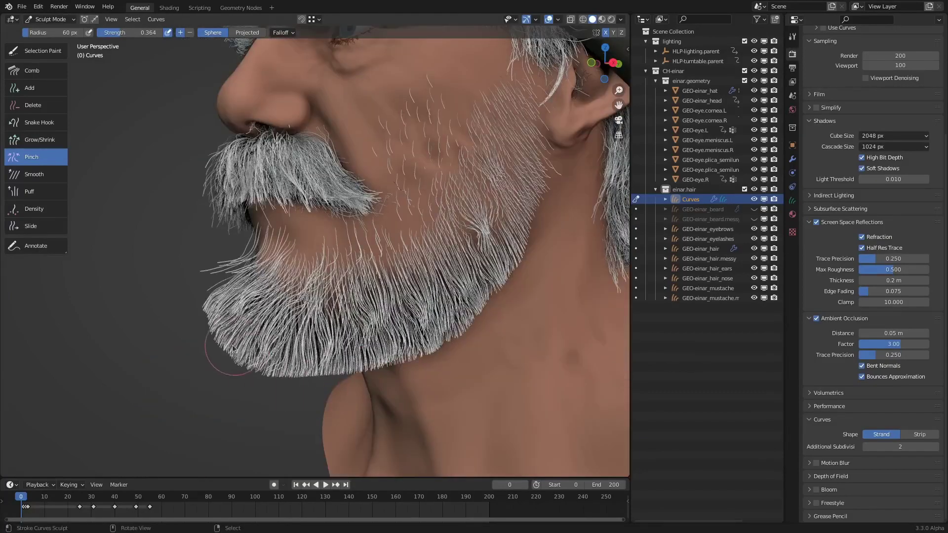
pyautogui.moveTo(303, 341); pyautogui.dragTo(303, 375, button='middle')
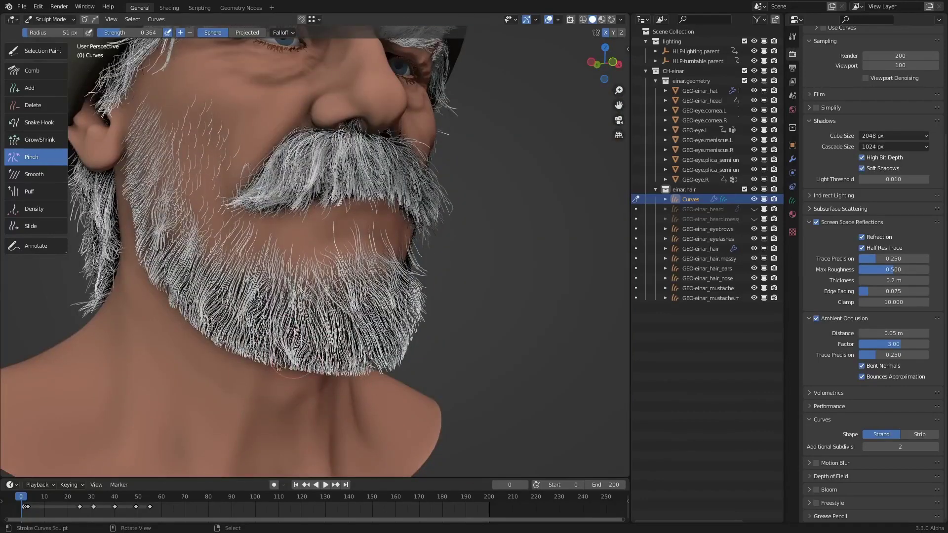
# Smooth the pinched clumps of beard hair on the chin and jaw with the Smooth brush.
pyautogui.moveTo(244, 347); pyautogui.dragTo(241, 191, button='middle')
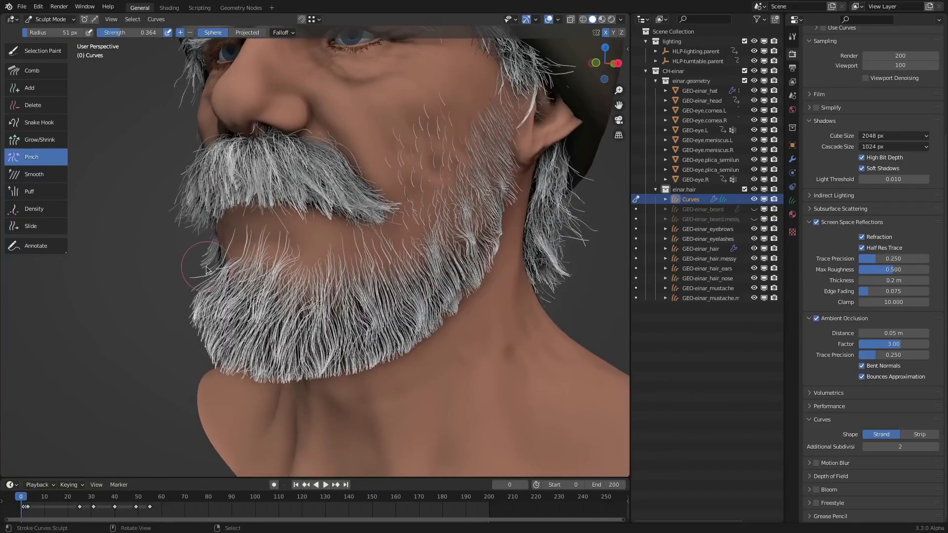
pyautogui.click(34, 174)
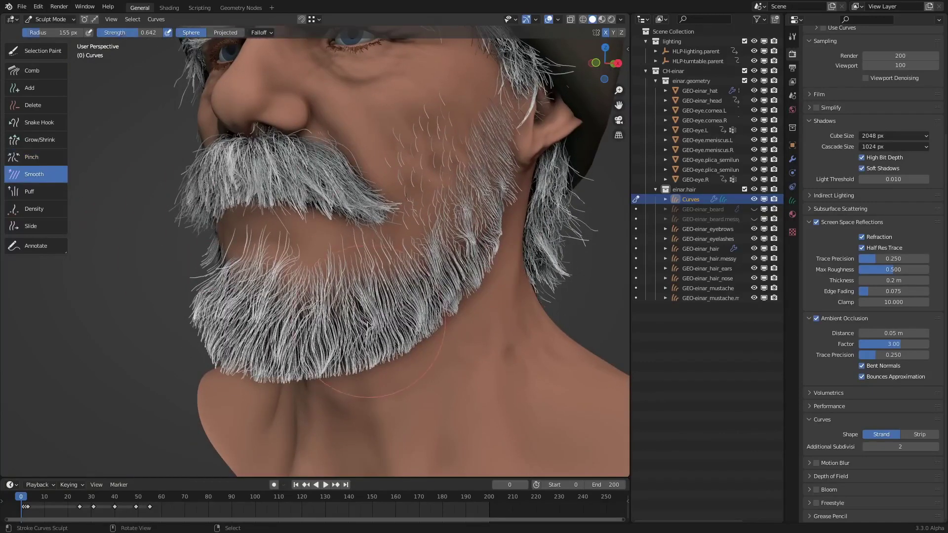
pyautogui.scroll(3, 259, 275)
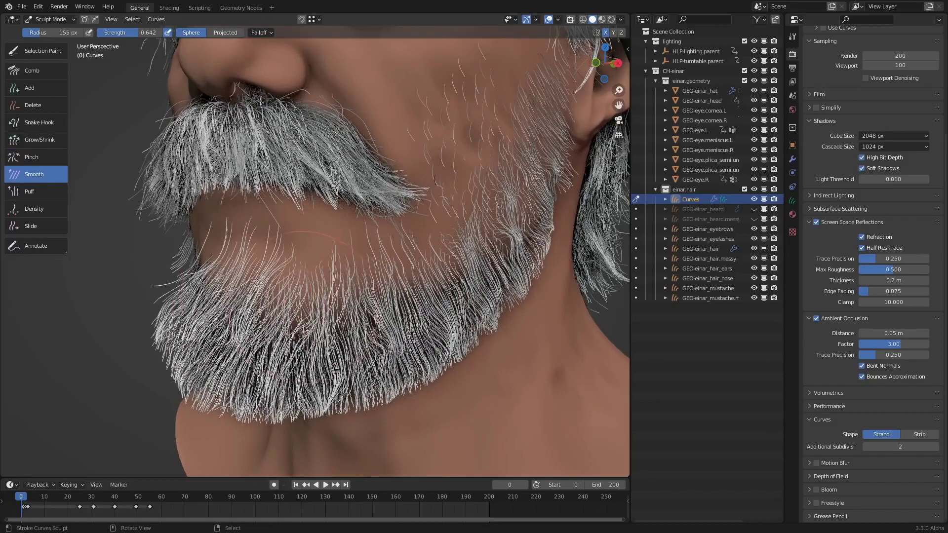
pyautogui.moveTo(306, 328)
pyautogui.mouseDown()
pyautogui.moveTo(321, 321)
pyautogui.moveTo(317, 351)
pyautogui.mouseUp()
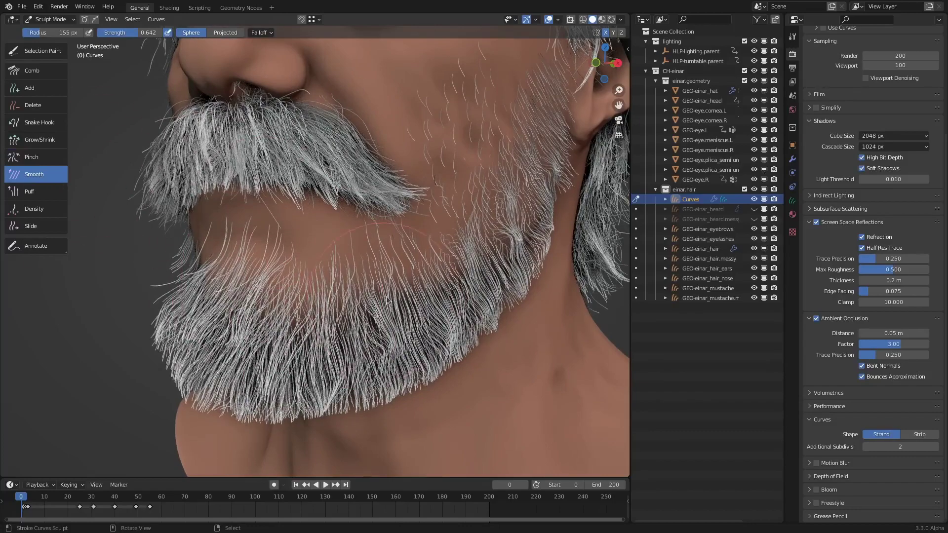
pyautogui.moveTo(392, 296); pyautogui.dragTo(437, 297, button='middle')
pyautogui.moveTo(385, 311); pyautogui.dragTo(410, 292)
pyautogui.moveTo(416, 296); pyautogui.dragTo(362, 278, button='middle')
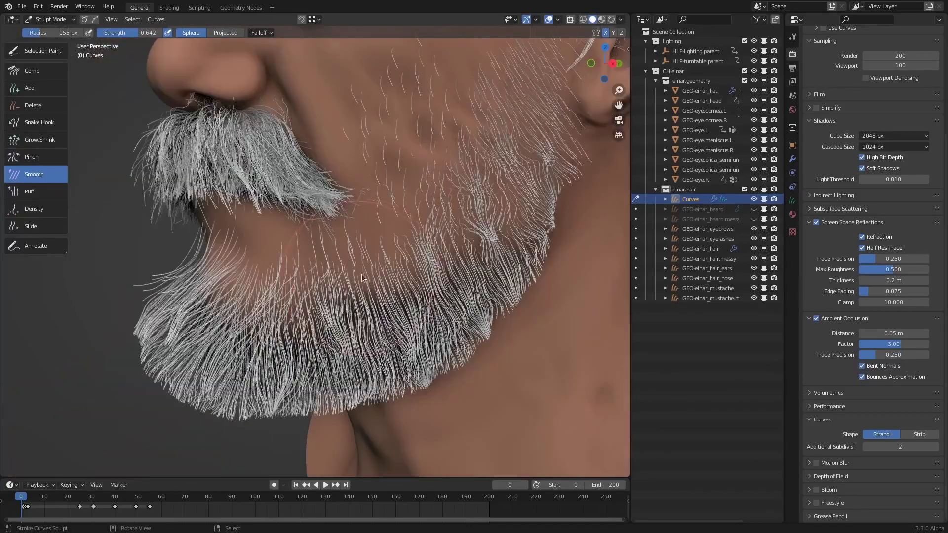
# Ruffle the beard hairs along the jaw with the Comb brush and even them out with the Smooth brush.
pyautogui.click(52, 71)
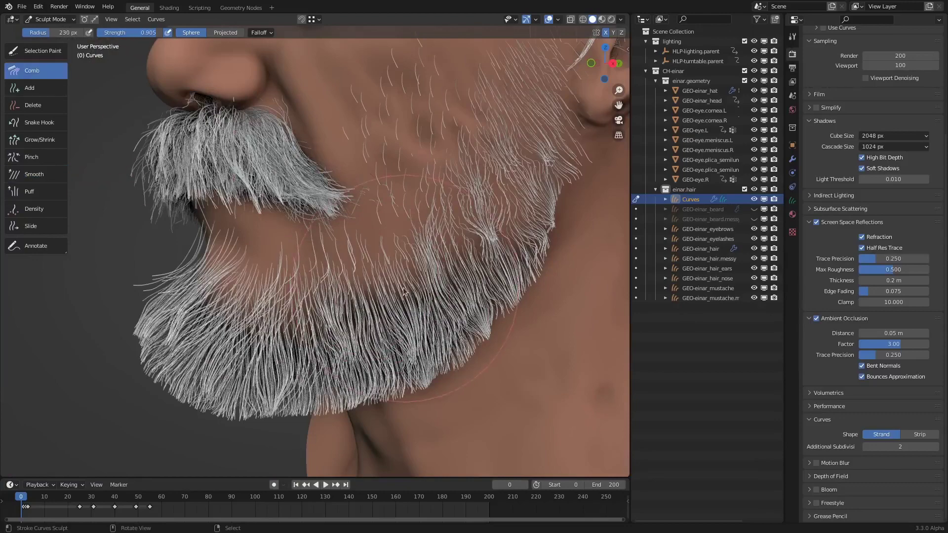
pyautogui.moveTo(388, 291)
pyautogui.mouseDown()
pyautogui.moveTo(416, 303)
pyautogui.moveTo(383, 301)
pyautogui.moveTo(355, 316)
pyautogui.moveTo(423, 307)
pyautogui.moveTo(380, 296)
pyautogui.moveTo(395, 311)
pyautogui.moveTo(375, 313)
pyautogui.moveTo(390, 292)
pyautogui.moveTo(398, 311)
pyautogui.moveTo(401, 265)
pyautogui.moveTo(393, 298)
pyautogui.moveTo(380, 303)
pyautogui.moveTo(410, 309)
pyautogui.moveTo(397, 255)
pyautogui.moveTo(410, 310)
pyautogui.moveTo(398, 303)
pyautogui.moveTo(425, 246)
pyautogui.mouseUp()
pyautogui.click(43, 175)
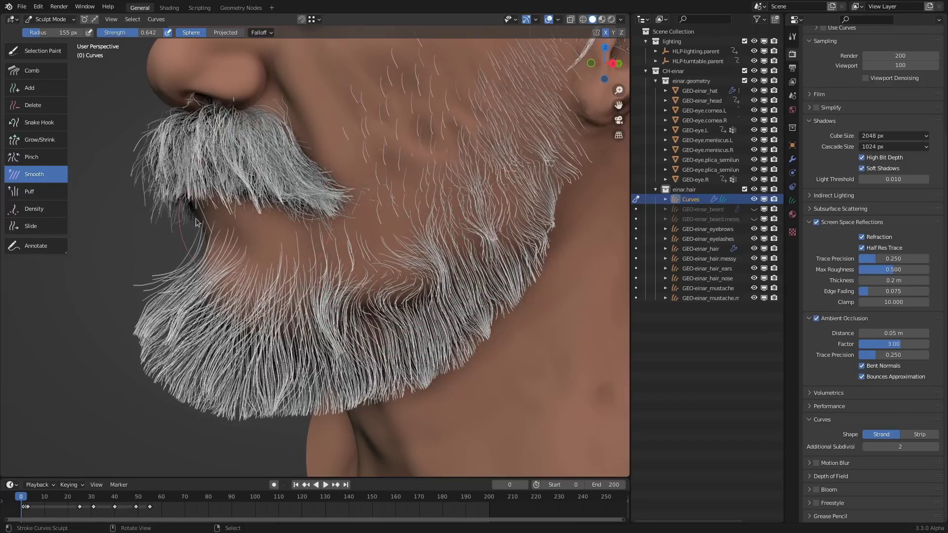
pyautogui.moveTo(143, 262); pyautogui.dragTo(429, 254, button='middle')
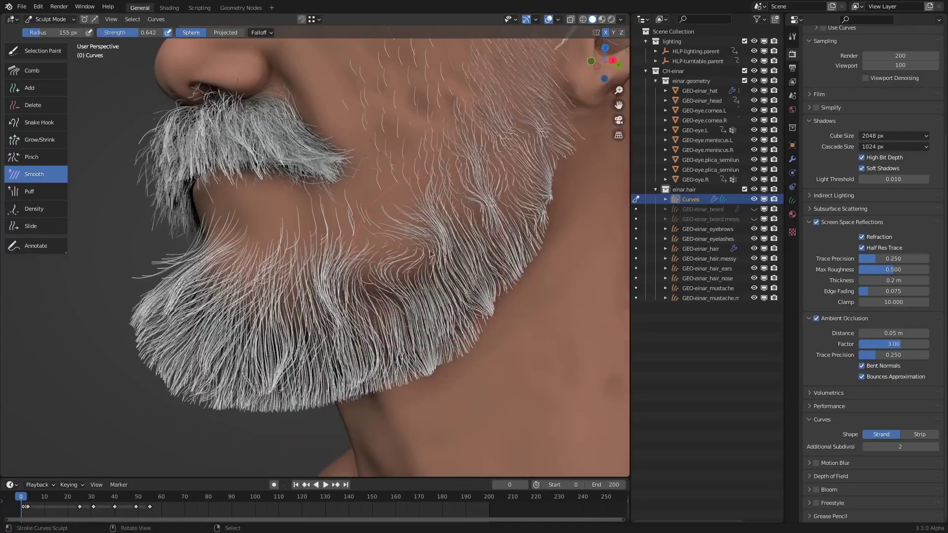
# Enlarge the Puff brush radius to 165 px and puff up the beard hairs on the jaw and cheek.
pyautogui.click(30, 191)
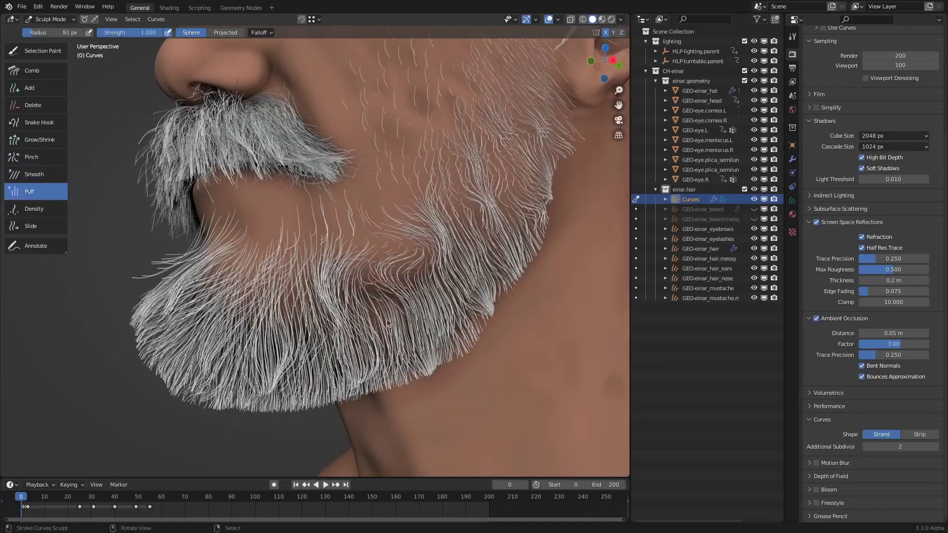
pyautogui.moveTo(149, 266); pyautogui.dragTo(467, 302, button='middle')
pyautogui.press('f')
pyautogui.click(505, 292)
pyautogui.moveTo(450, 269); pyautogui.dragTo(449, 286)
pyautogui.moveTo(449, 286)
pyautogui.mouseDown(button='middle')
pyautogui.moveTo(487, 242)
pyautogui.moveTo(432, 261)
pyautogui.mouseUp(button='middle')
pyautogui.moveTo(432, 281)
pyautogui.mouseDown()
pyautogui.moveTo(439, 287)
pyautogui.moveTo(495, 230)
pyautogui.mouseUp()
pyautogui.moveTo(495, 231)
pyautogui.mouseDown(button='middle')
pyautogui.moveTo(478, 277)
pyautogui.moveTo(434, 291)
pyautogui.moveTo(430, 313)
pyautogui.moveTo(472, 217)
pyautogui.moveTo(449, 268)
pyautogui.mouseUp(button='middle')
pyautogui.moveTo(471, 219)
pyautogui.mouseDown(button='middle')
pyautogui.moveTo(475, 276)
pyautogui.moveTo(467, 255)
pyautogui.moveTo(494, 252)
pyautogui.mouseUp(button='middle')
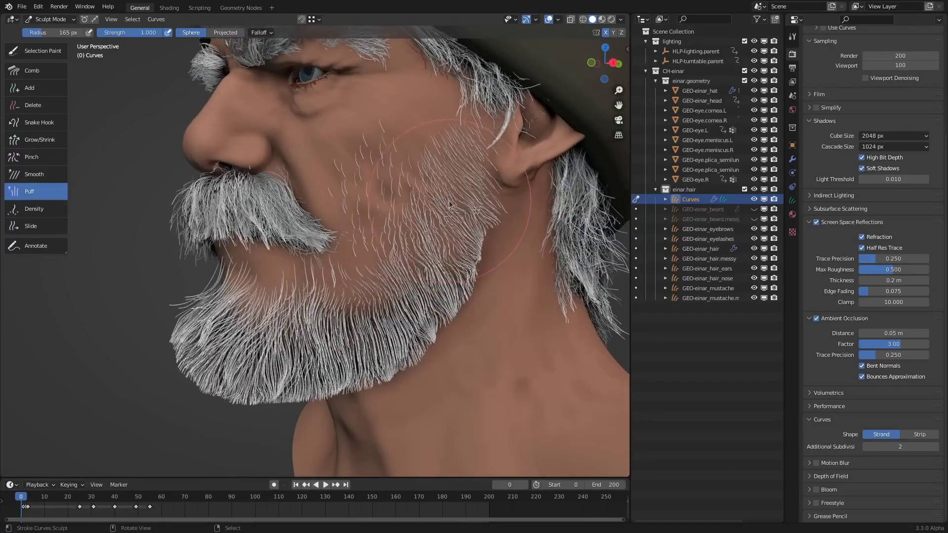
# Reduce the Slide brush radius to 35 px and slide the uppermost cheek hairs up toward the temple in front of the ear.
pyautogui.click(54, 227)
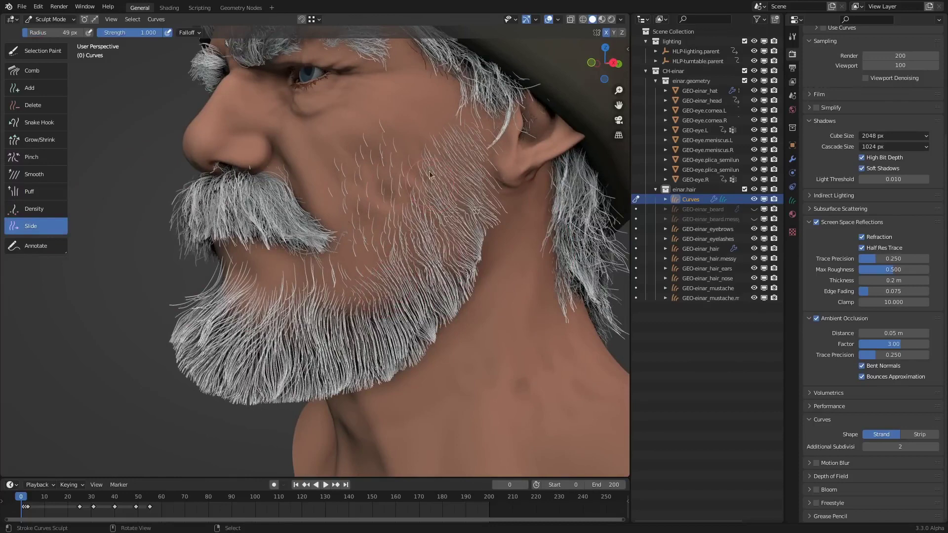
pyautogui.moveTo(368, 200); pyautogui.dragTo(384, 212, button='middle')
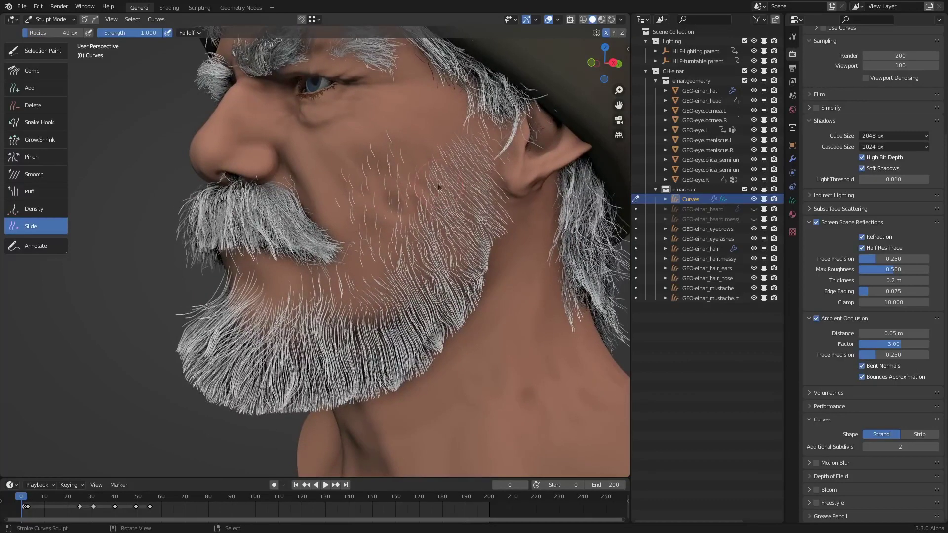
pyautogui.keyDown('shift'); pyautogui.moveTo(423, 132); pyautogui.dragTo(400, 222, button='middle'); pyautogui.keyUp('shift')
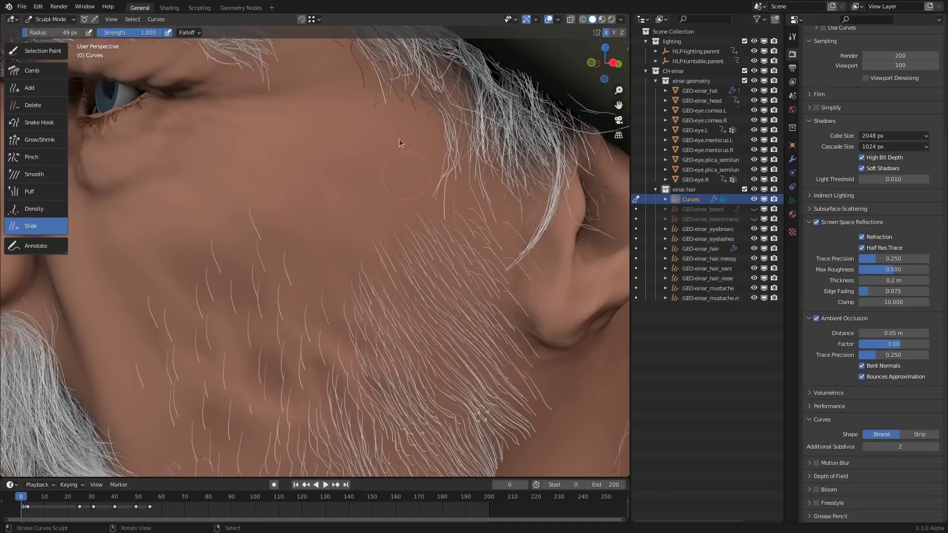
pyautogui.press('f')
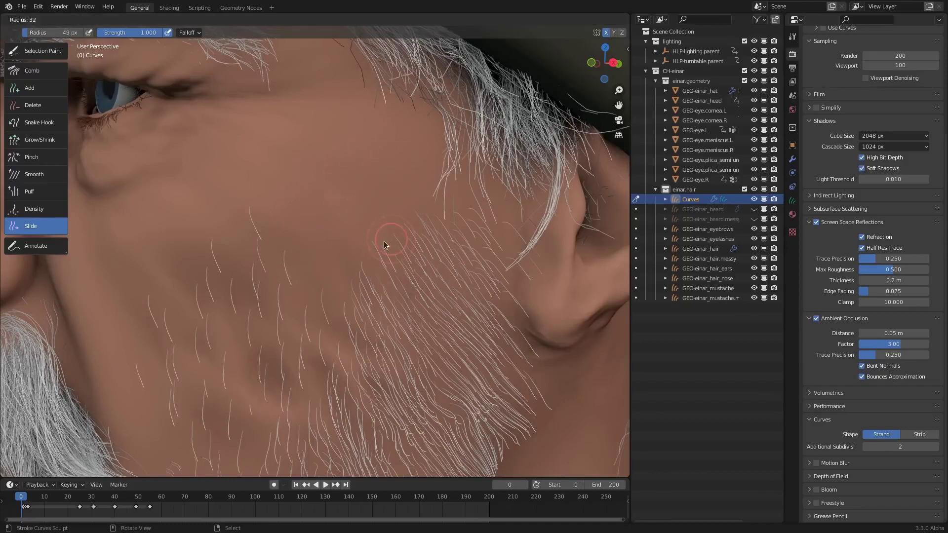
pyautogui.click(386, 243)
pyautogui.moveTo(401, 226); pyautogui.dragTo(383, 201)
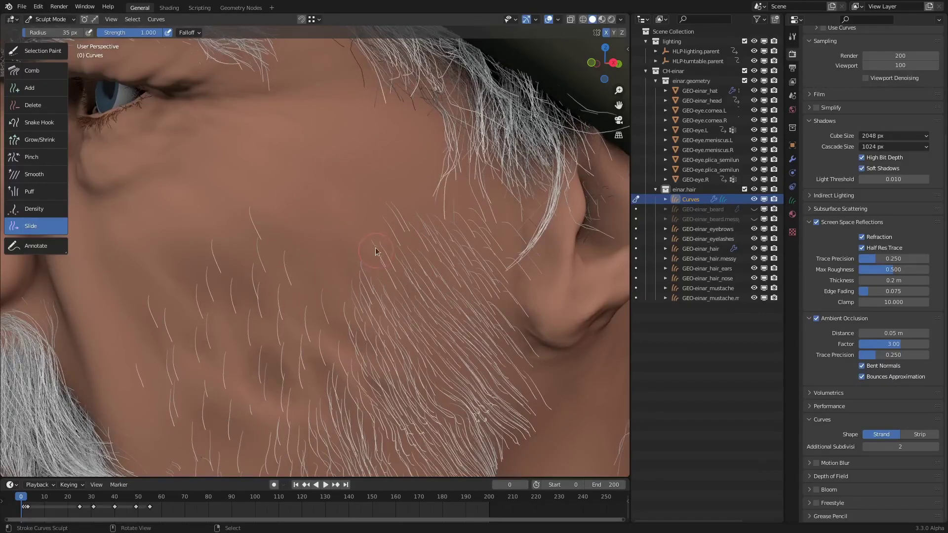
pyautogui.moveTo(376, 248); pyautogui.dragTo(360, 228)
pyautogui.moveTo(367, 277)
pyautogui.mouseDown()
pyautogui.moveTo(346, 266)
pyautogui.moveTo(342, 251)
pyautogui.moveTo(353, 202)
pyautogui.moveTo(382, 184)
pyautogui.mouseUp()
pyautogui.moveTo(378, 289)
pyautogui.mouseDown()
pyautogui.moveTo(361, 237)
pyautogui.moveTo(391, 232)
pyautogui.moveTo(413, 197)
pyautogui.mouseUp()
pyautogui.scroll(-5, 446, 218)
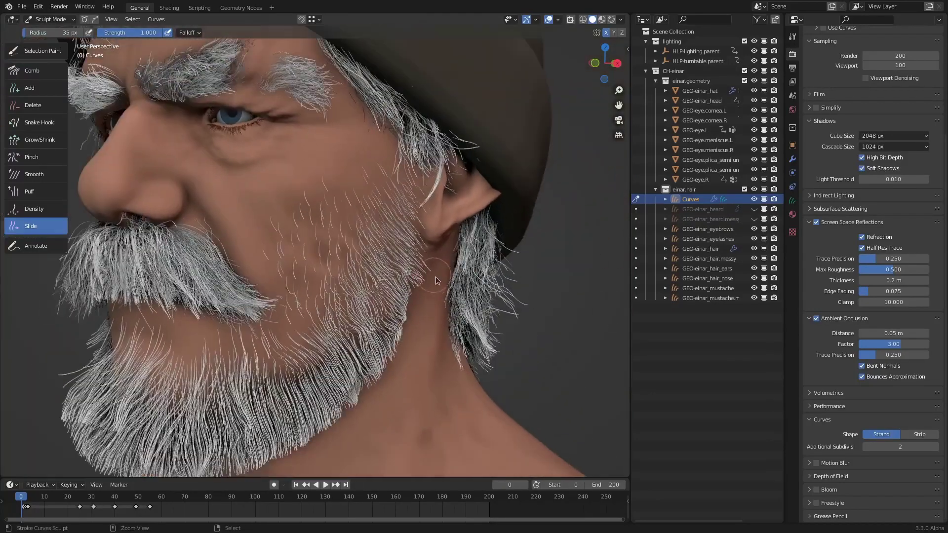
pyautogui.moveTo(436, 276); pyautogui.dragTo(428, 246, button='middle')
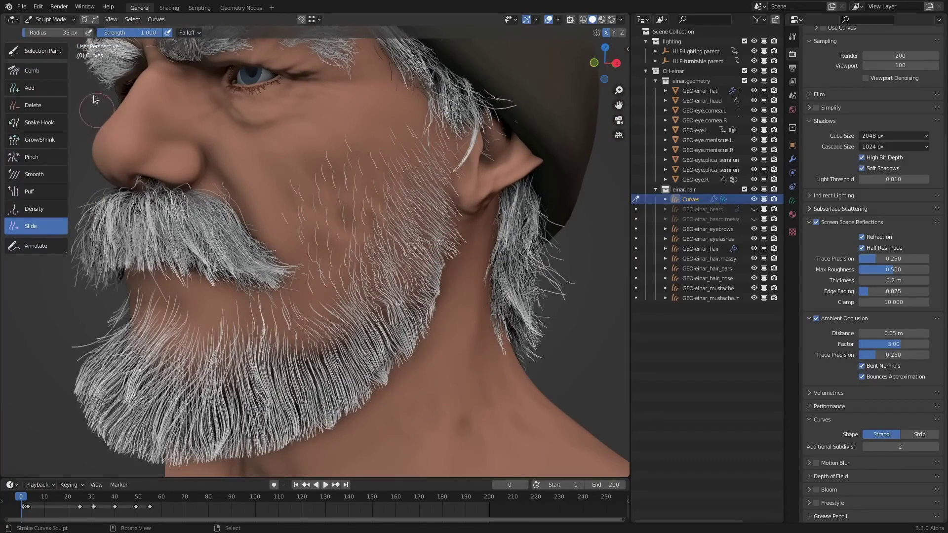
# Set the Selection Paint radius to 121 px and paint a selection over the beard hairs along the jaw.
pyautogui.click(49, 57)
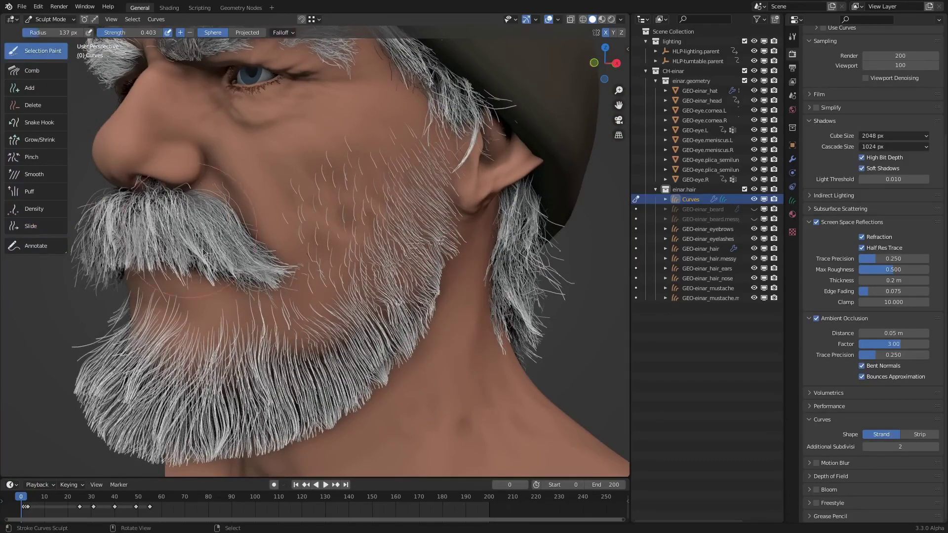
pyautogui.keyDown('shift'); pyautogui.moveTo(397, 325); pyautogui.dragTo(441, 301, button='middle'); pyautogui.keyUp('shift')
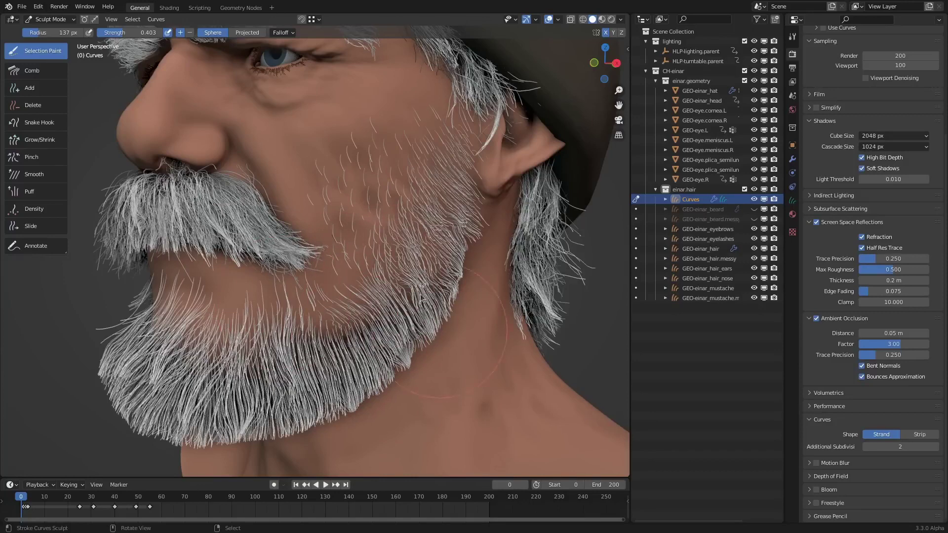
pyautogui.keyDown('shift'); pyautogui.moveTo(375, 332); pyautogui.dragTo(408, 303, button='middle'); pyautogui.keyUp('shift')
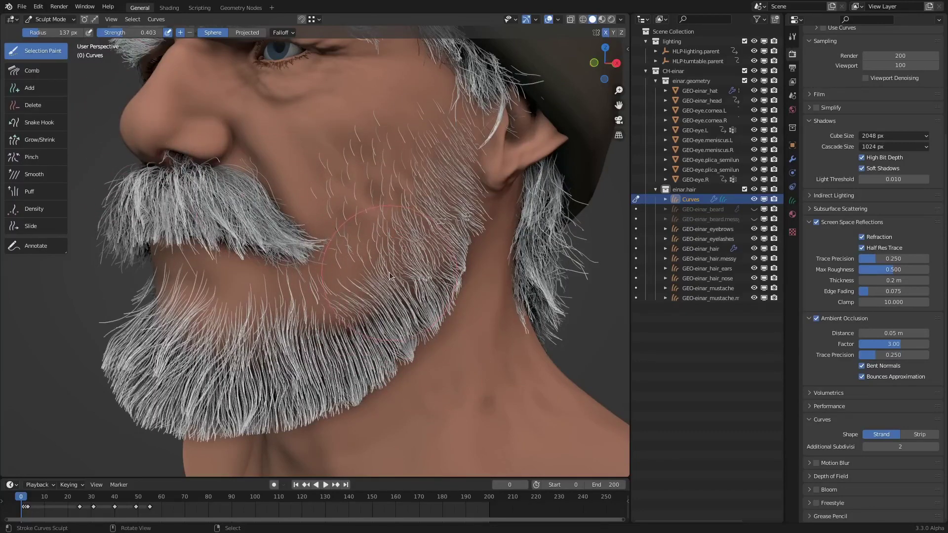
pyautogui.press('f')
pyautogui.click(419, 298)
pyautogui.press('f')
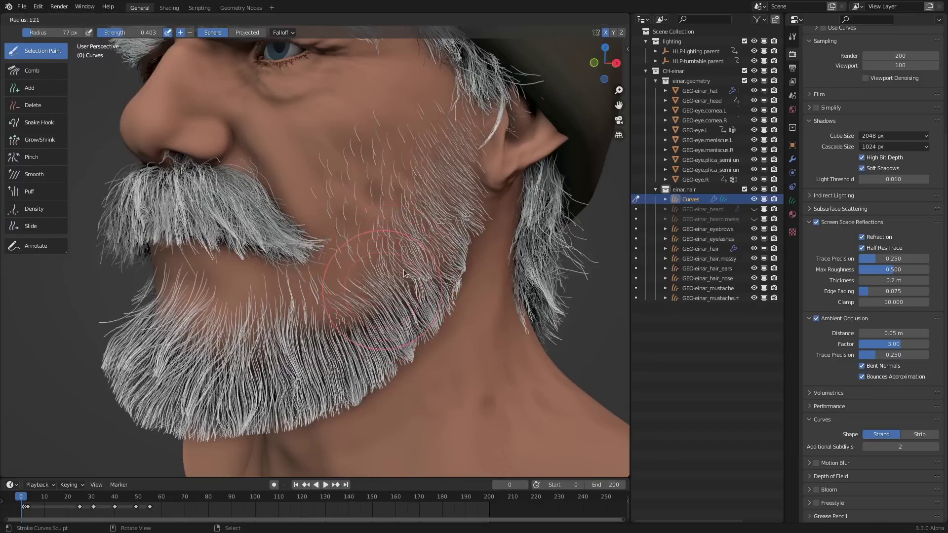
pyautogui.click(404, 273)
pyautogui.moveTo(427, 216)
pyautogui.mouseDown()
pyautogui.moveTo(366, 335)
pyautogui.moveTo(389, 320)
pyautogui.mouseUp()
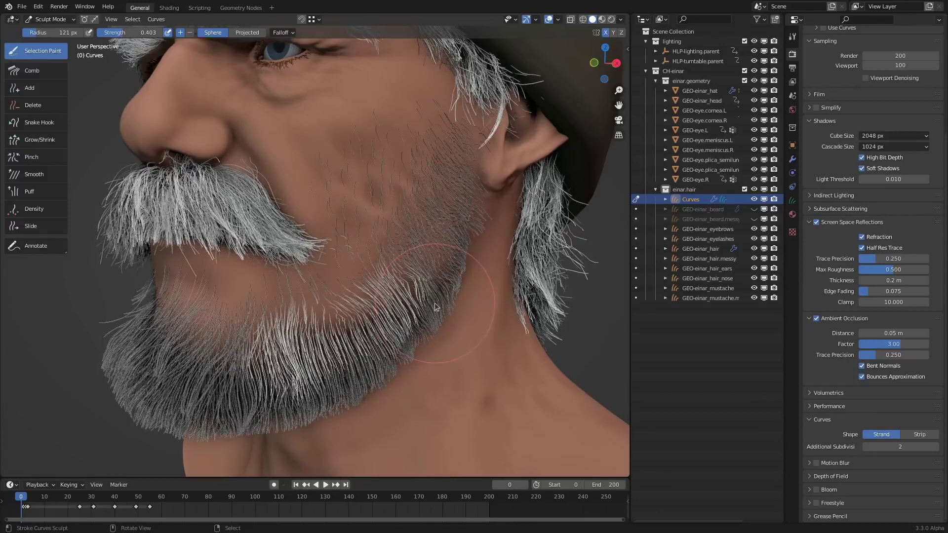
# Switch to control point selection, set the Selection Paint radius to 72 px, and paint only points on the chin hairs.
pyautogui.click(85, 20)
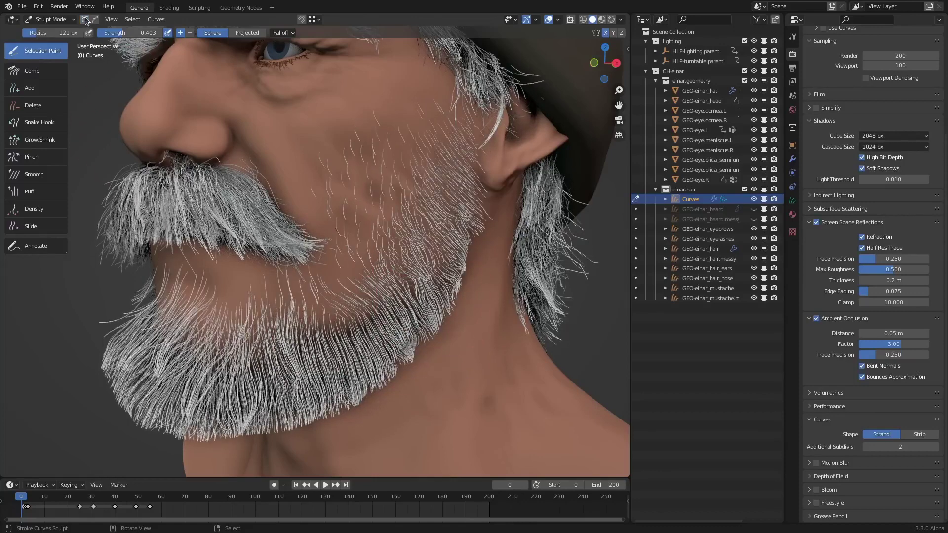
pyautogui.click(85, 20)
pyautogui.moveTo(395, 247)
pyautogui.mouseDown(button='middle')
pyautogui.moveTo(388, 260)
pyautogui.moveTo(307, 270)
pyautogui.mouseUp(button='middle')
pyautogui.press('f')
pyautogui.click(283, 269)
pyautogui.hotkey('alt', 'a')
pyautogui.moveTo(143, 316)
pyautogui.mouseDown()
pyautogui.moveTo(173, 306)
pyautogui.moveTo(217, 321)
pyautogui.moveTo(281, 364)
pyautogui.mouseUp()
pyautogui.click(280, 362)
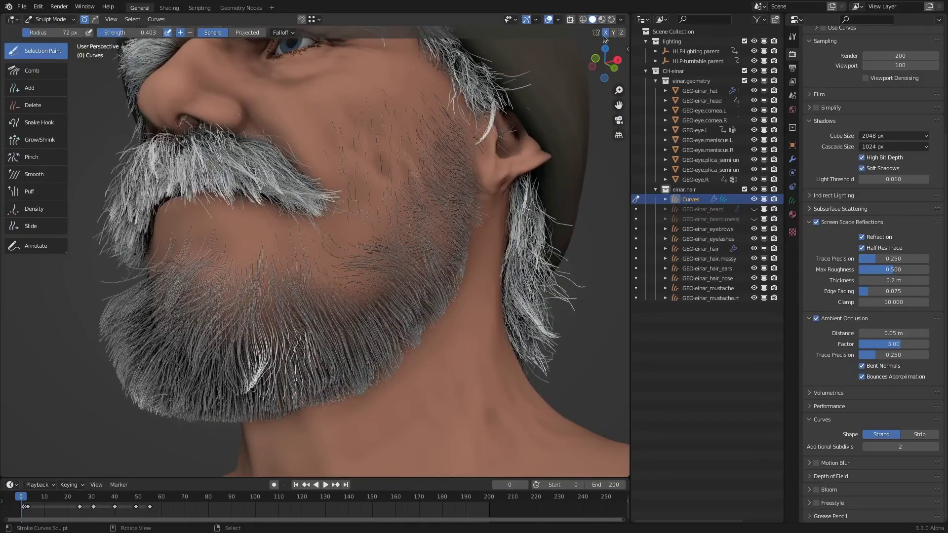
# Clear the selection and paint control points of the beard hairs on the lower cheek.
pyautogui.moveTo(384, 293); pyautogui.dragTo(383, 301, button='middle')
pyautogui.hotkey('alt', 'a')
pyautogui.moveTo(379, 287); pyautogui.dragTo(371, 345)
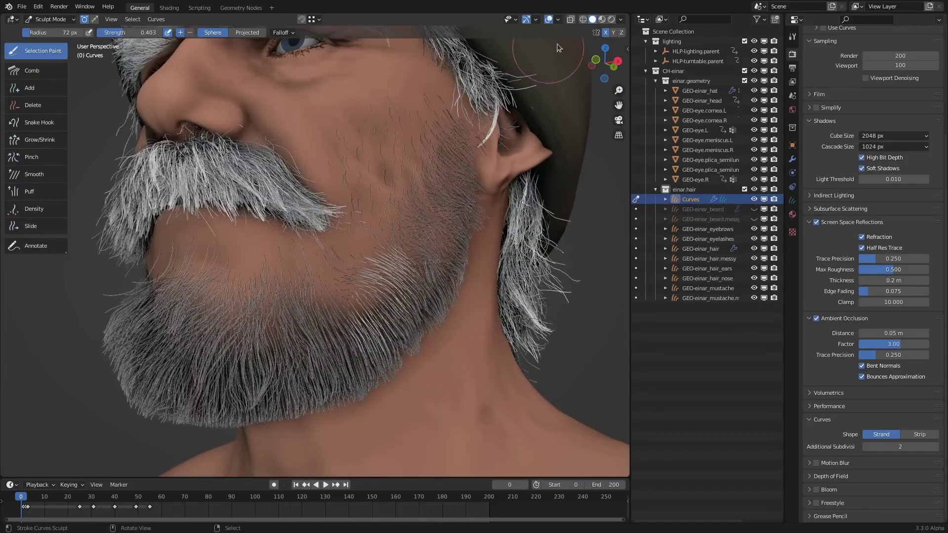
# Switch to whole-curve selection, paint strands from the lower cheek to the chin, and undo the selection strokes.
pyautogui.click(94, 18)
pyautogui.moveTo(404, 265)
pyautogui.mouseDown()
pyautogui.moveTo(346, 311)
pyautogui.moveTo(213, 336)
pyautogui.moveTo(286, 380)
pyautogui.moveTo(398, 295)
pyautogui.mouseUp()
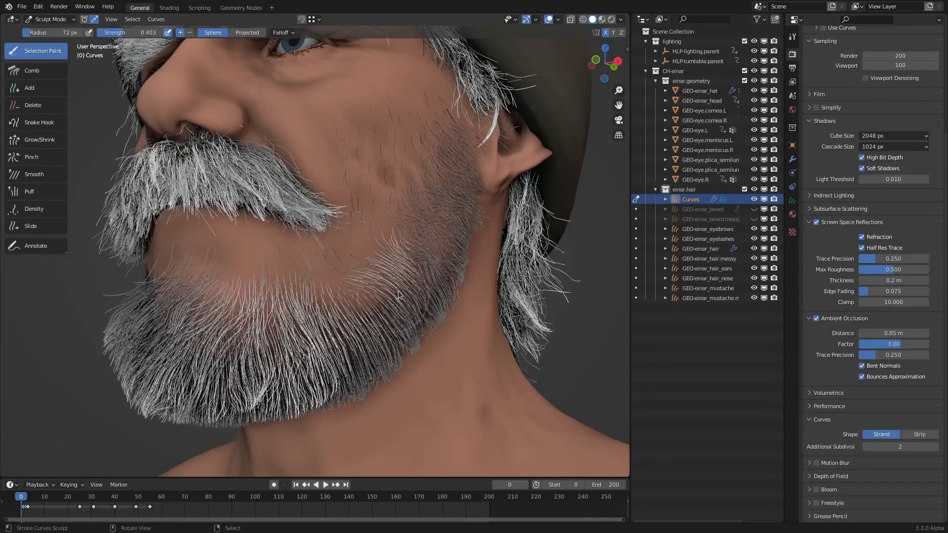
pyautogui.hotkey('ctrl', 'z')
pyautogui.moveTo(418, 232)
pyautogui.mouseDown()
pyautogui.moveTo(393, 261)
pyautogui.moveTo(410, 277)
pyautogui.moveTo(213, 361)
pyautogui.mouseUp()
pyautogui.hotkey('ctrl', 'z')
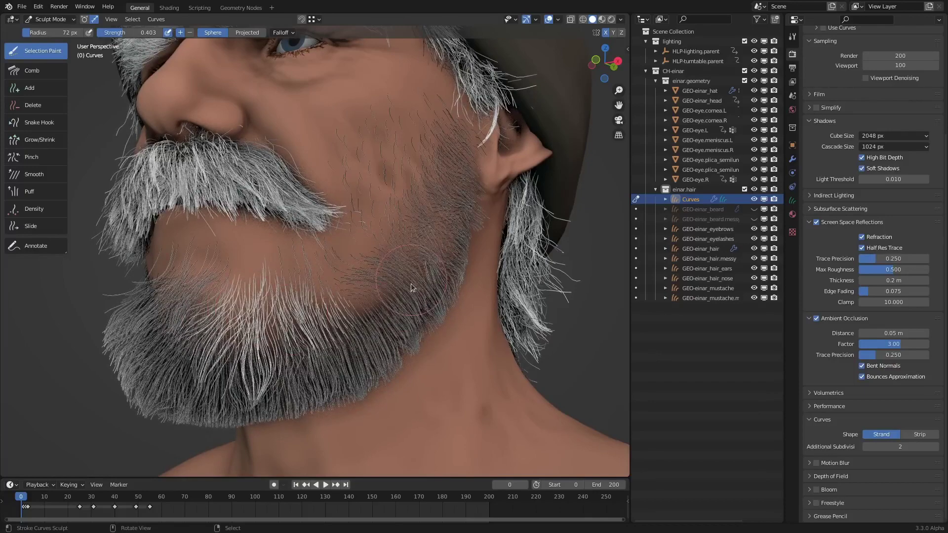
# Paint cheek and chin curves into the selection, subtract them, and select and deselect all beard curves.
pyautogui.moveTo(417, 250); pyautogui.dragTo(417, 221, button='middle')
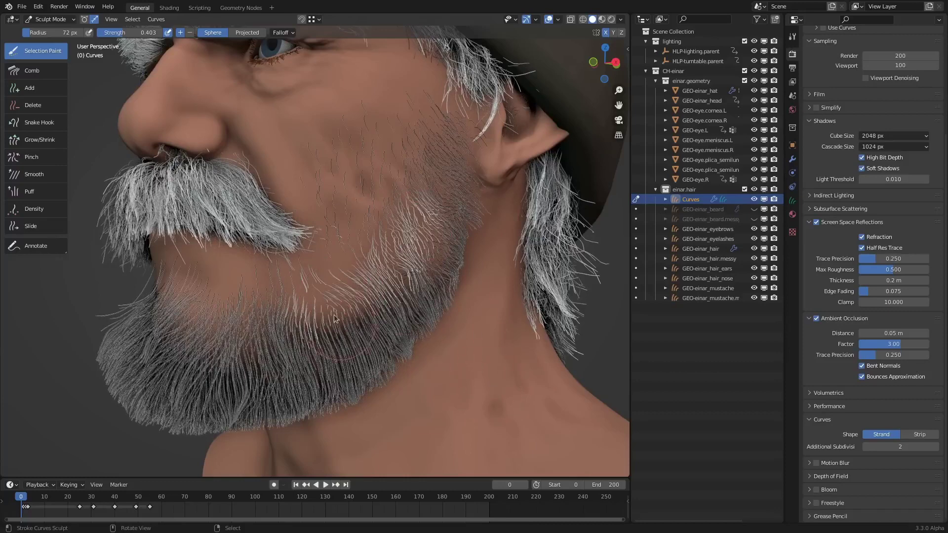
pyautogui.moveTo(193, 286)
pyautogui.keyDown('shift'); pyautogui.mouseDown()
pyautogui.moveTo(192, 346)
pyautogui.moveTo(232, 356)
pyautogui.moveTo(282, 326)
pyautogui.mouseUp(); pyautogui.keyUp('shift')
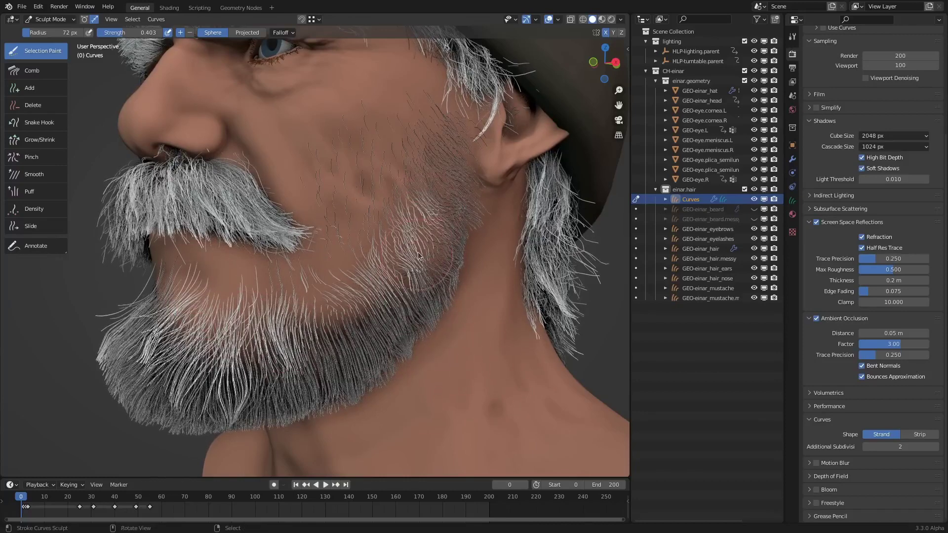
pyautogui.moveTo(421, 196)
pyautogui.keyDown('ctrl'); pyautogui.mouseDown()
pyautogui.moveTo(322, 334)
pyautogui.moveTo(357, 339)
pyautogui.mouseUp(); pyautogui.keyUp('ctrl')
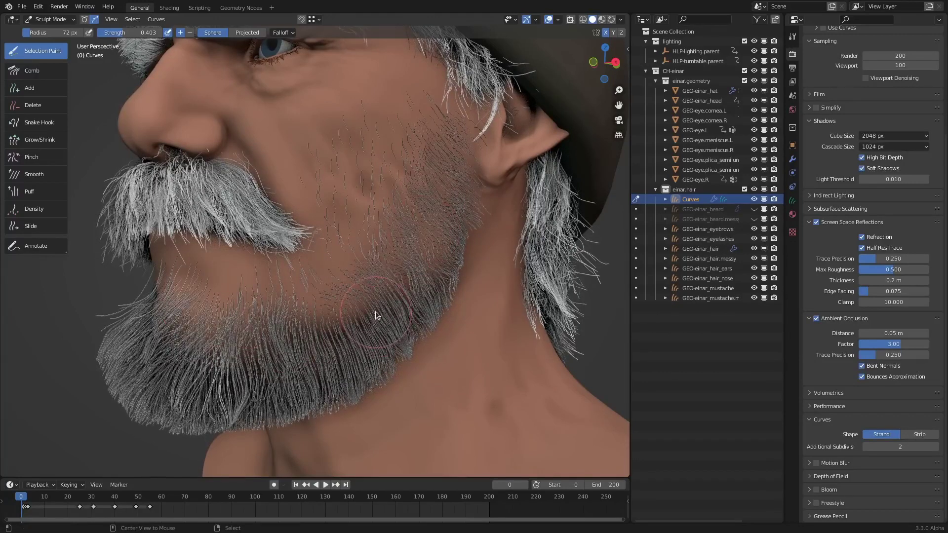
pyautogui.press('a')
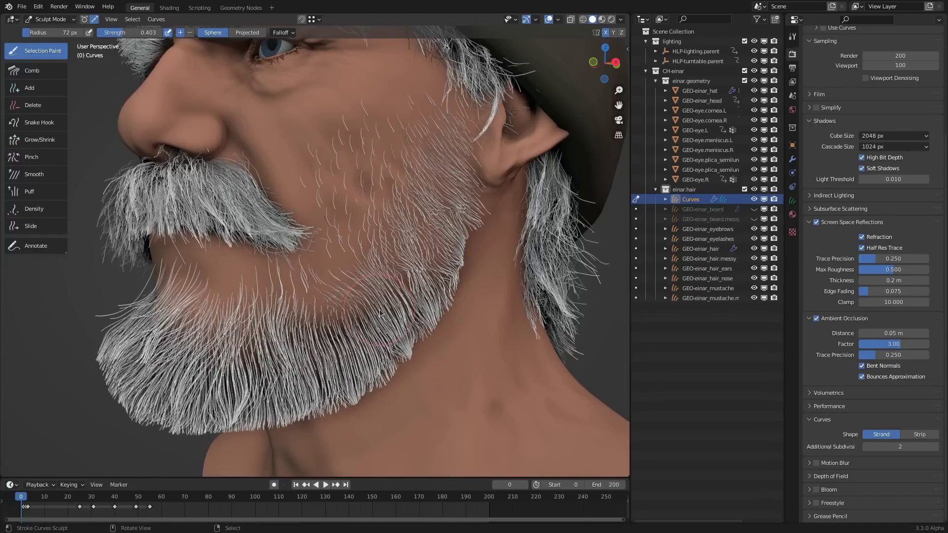
pyautogui.hotkey('alt', 'a')
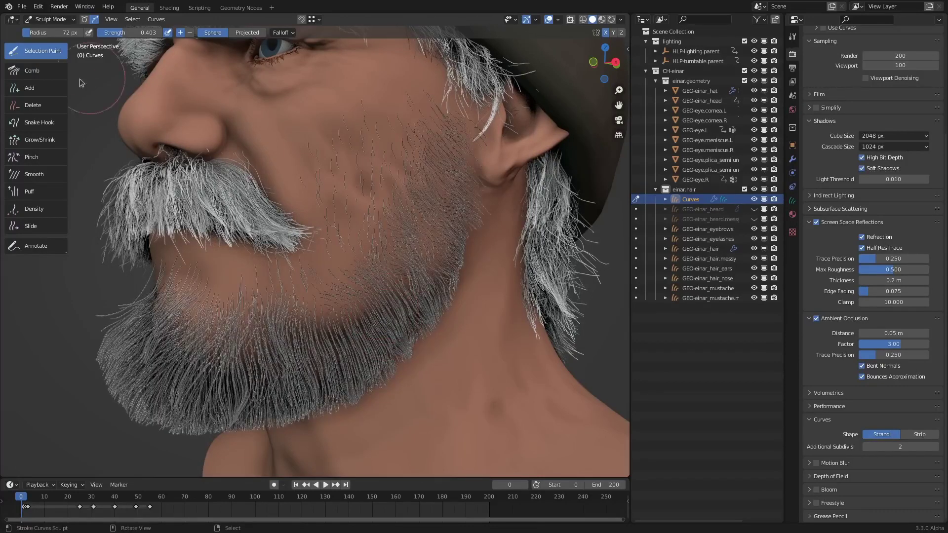
# Try the Comb brush with no beard curves selected and return to the Selection Paint brush.
pyautogui.click(51, 72)
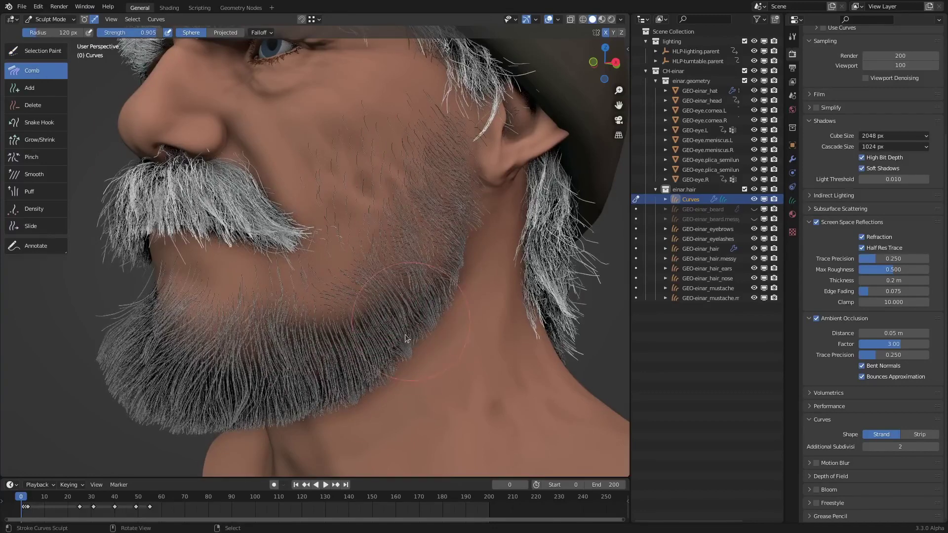
pyautogui.moveTo(433, 314); pyautogui.dragTo(452, 286, button='middle')
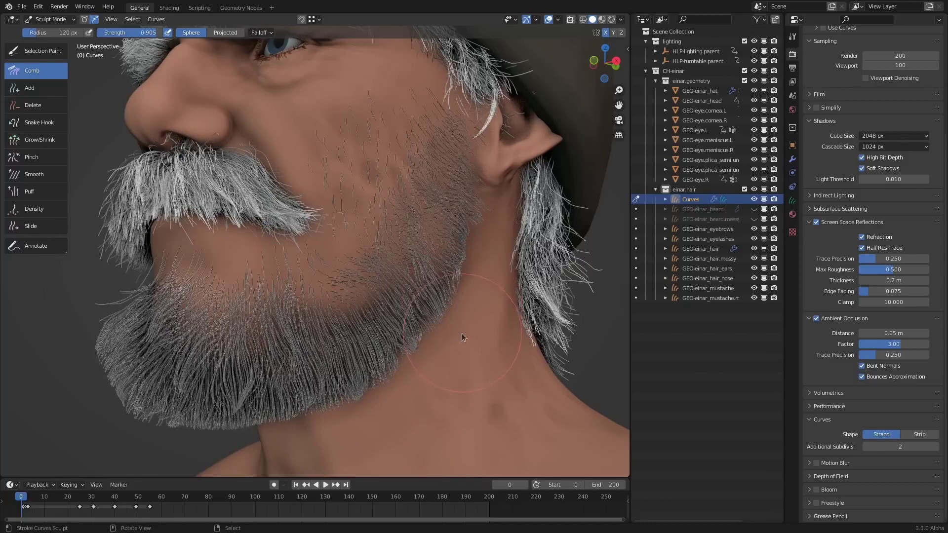
pyautogui.click(43, 50)
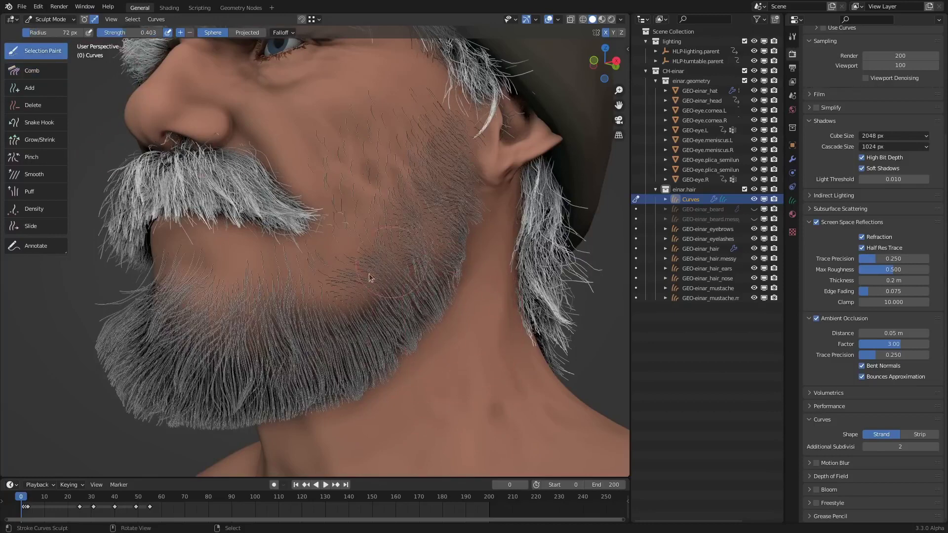
# Paint beard curves from the lower cheek to the chin into the selection and grow the selection.
pyautogui.moveTo(357, 326)
pyautogui.mouseDown()
pyautogui.moveTo(386, 289)
pyautogui.moveTo(364, 274)
pyautogui.mouseUp()
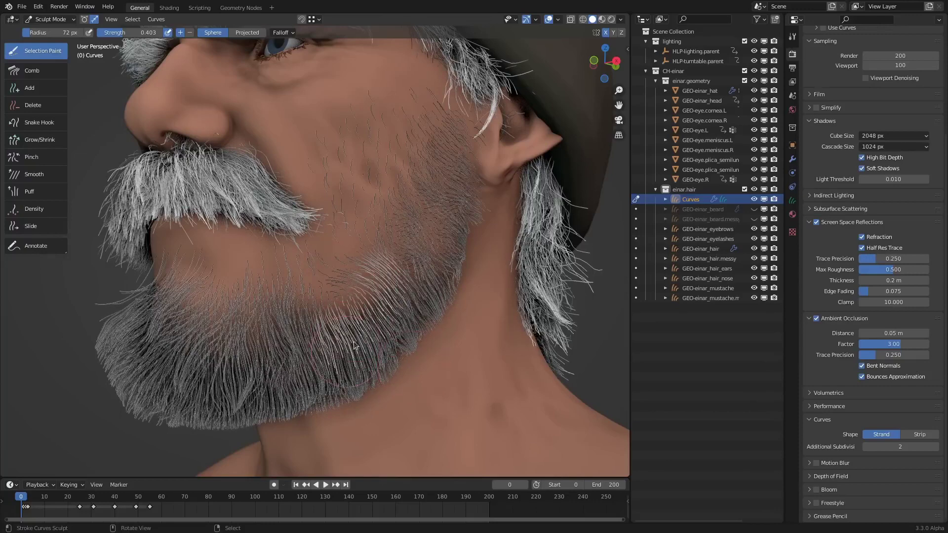
pyautogui.click(132, 19)
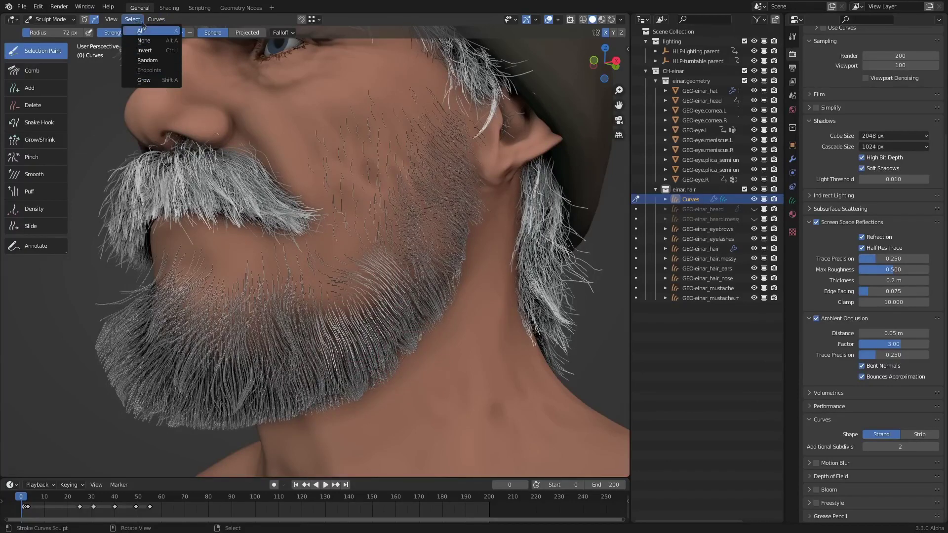
pyautogui.click(158, 82)
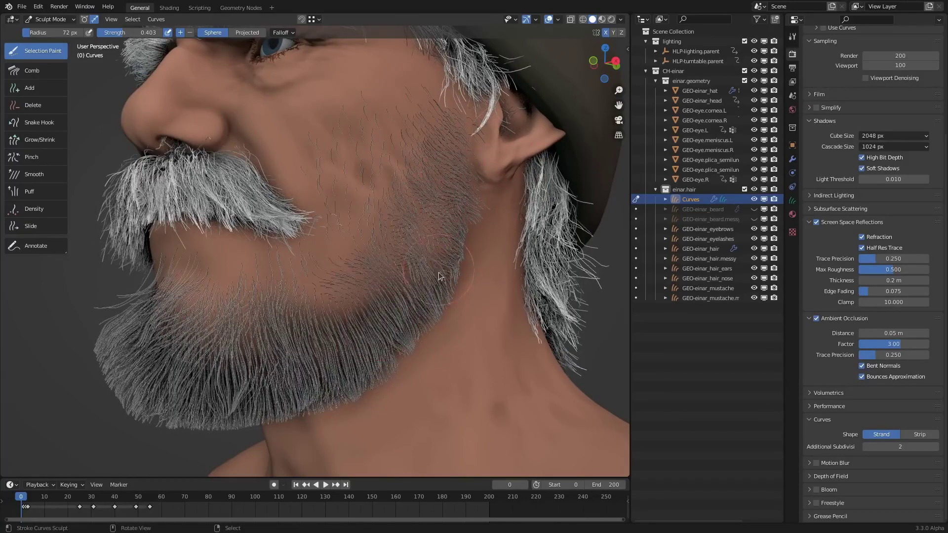
pyautogui.moveTo(425, 277); pyautogui.dragTo(446, 320, button='middle')
pyautogui.moveTo(308, 343); pyautogui.dragTo(334, 317, button='middle')
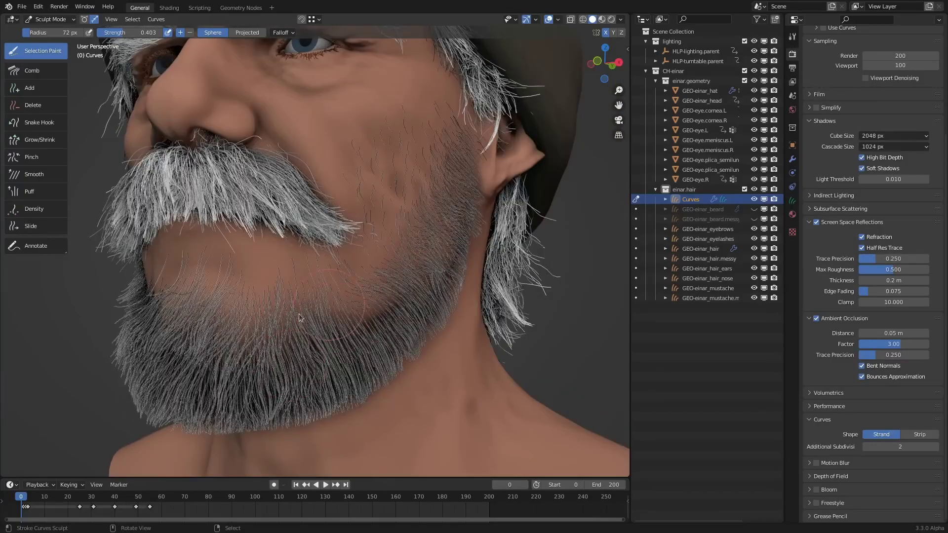
pyautogui.moveTo(291, 366); pyautogui.dragTo(275, 334, button='middle')
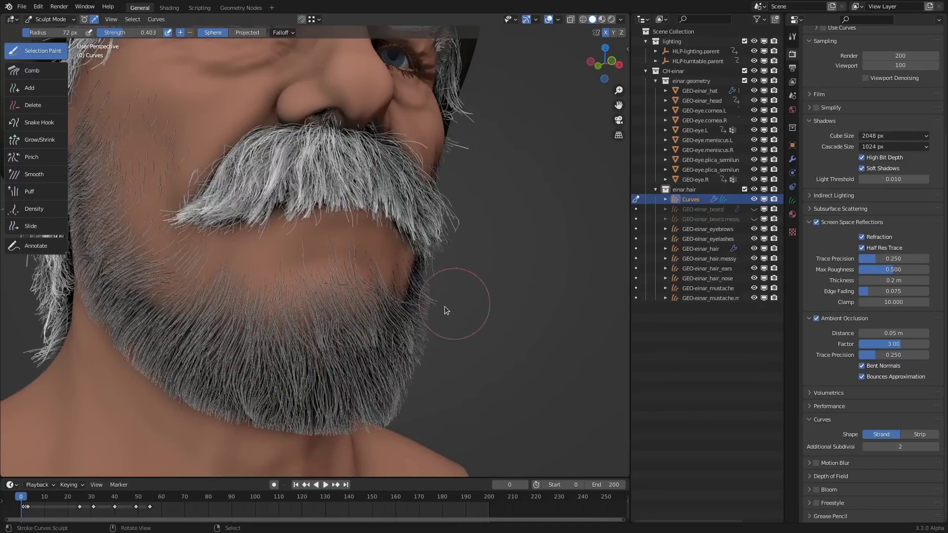
pyautogui.moveTo(446, 310)
pyautogui.mouseDown(button='middle')
pyautogui.moveTo(345, 317)
pyautogui.moveTo(366, 326)
pyautogui.moveTo(368, 307)
pyautogui.mouseUp(button='middle')
# Switch to control-point selection and select the end points of the beard curves with an amount of 1.
pyautogui.click(133, 20)
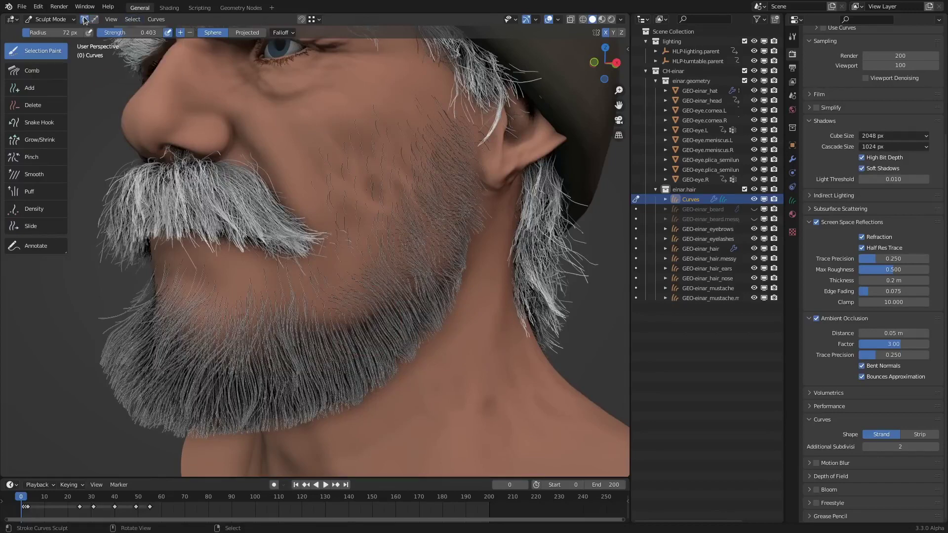
pyautogui.click(133, 19)
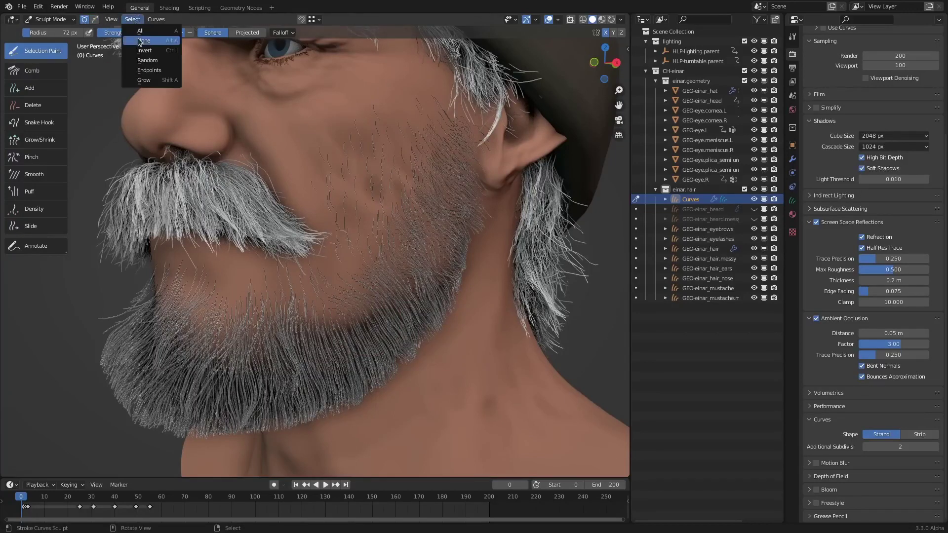
pyautogui.click(150, 70)
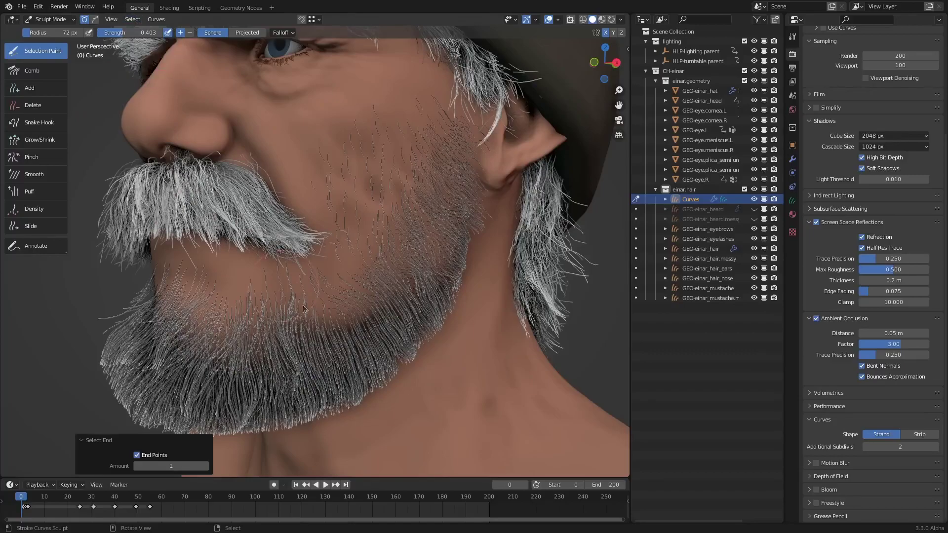
pyautogui.moveTo(346, 317); pyautogui.dragTo(449, 216, button='middle')
pyautogui.scroll(4, 374, 289)
pyautogui.moveTo(317, 243); pyautogui.dragTo(224, 228, button='middle')
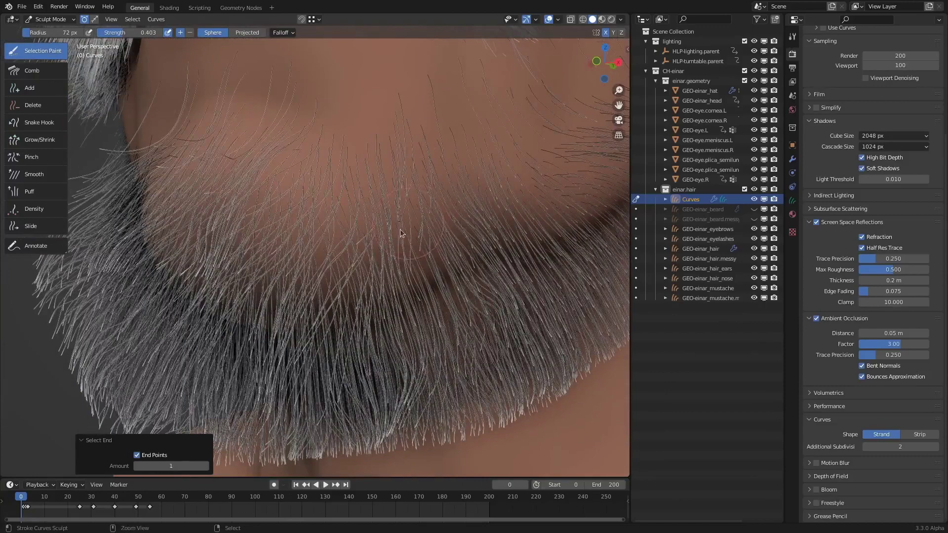
pyautogui.scroll(-4, 400, 233)
pyautogui.moveTo(401, 233); pyautogui.dragTo(462, 232, button='middle')
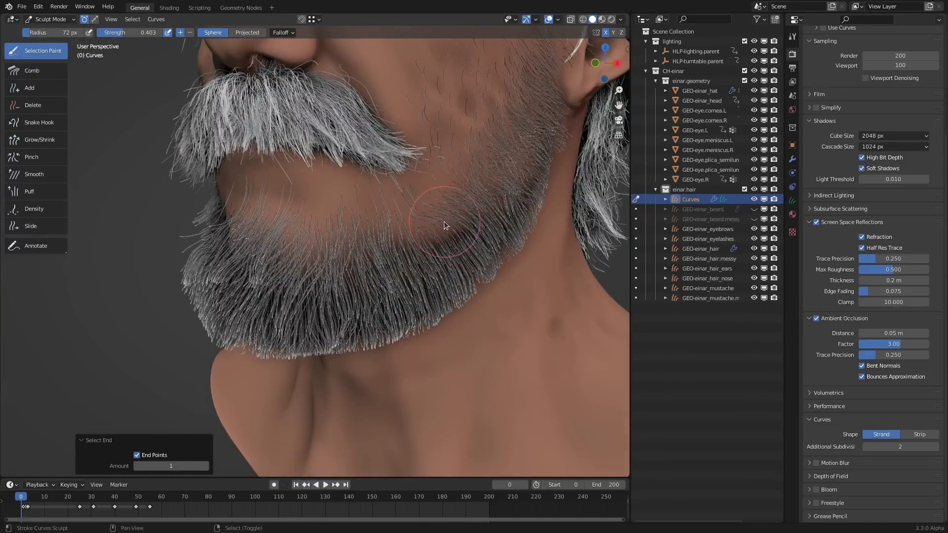
# Grow the end-point selection along the beard strands.
pyautogui.hotkey('shift', 'a')
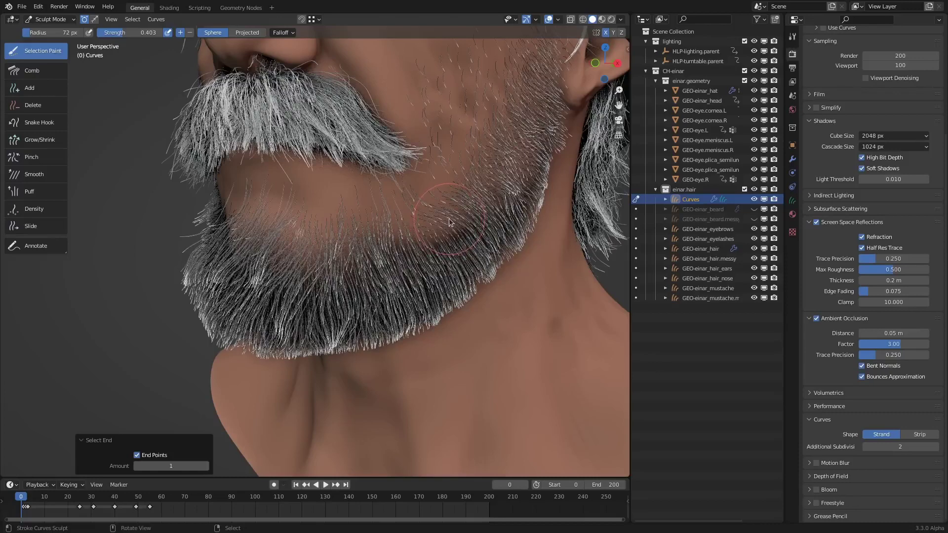
pyautogui.moveTo(450, 222); pyautogui.dragTo(452, 236)
pyautogui.moveTo(455, 310); pyautogui.dragTo(482, 307, button='middle')
# Enlarge the Pinch brush's radius to 97 px and pinch a clump into the hair on the side of the chin.
pyautogui.click(50, 157)
pyautogui.moveTo(357, 292); pyautogui.dragTo(350, 292, button='middle')
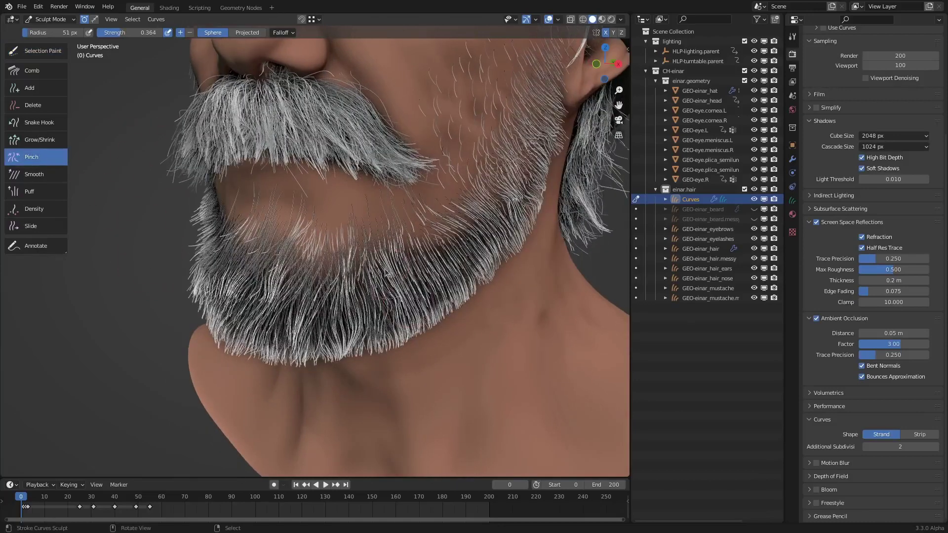
pyautogui.press('f')
pyautogui.click(373, 292)
pyautogui.moveTo(395, 292); pyautogui.dragTo(393, 287)
# Set the Pinch radius to 72 px and pinch clumps along the beard's lower edge, chin front and jaw.
pyautogui.press('f')
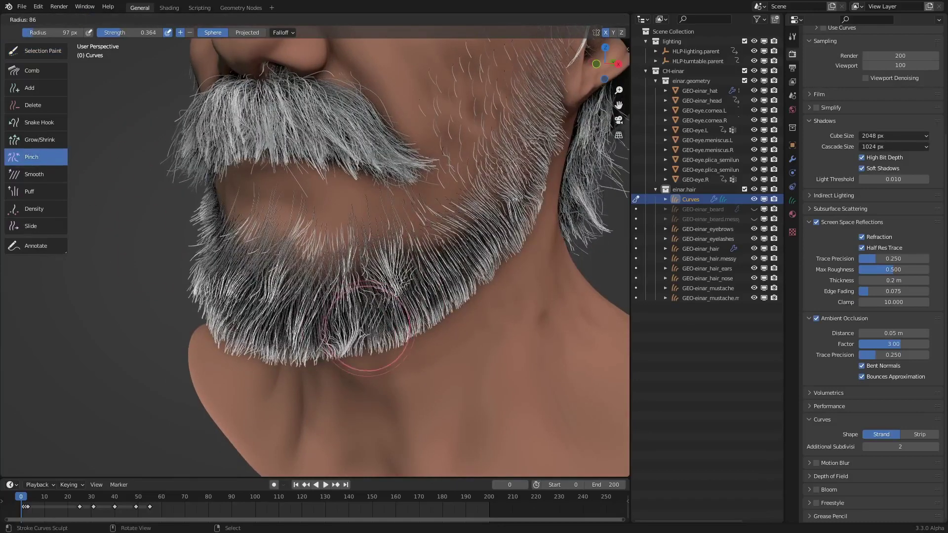
pyautogui.click(404, 322)
pyautogui.moveTo(352, 342); pyautogui.dragTo(349, 347)
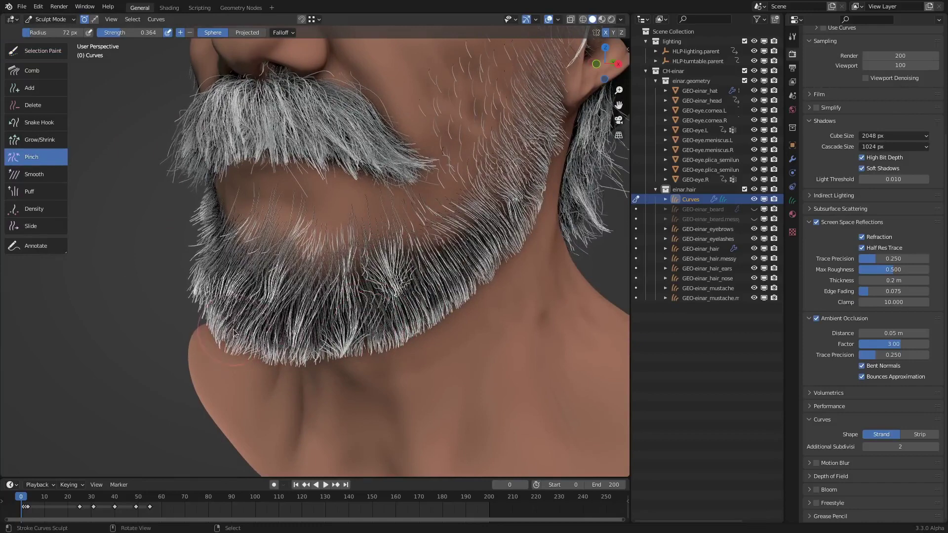
pyautogui.moveTo(228, 310)
pyautogui.mouseDown()
pyautogui.moveTo(267, 307)
pyautogui.moveTo(202, 296)
pyautogui.mouseUp()
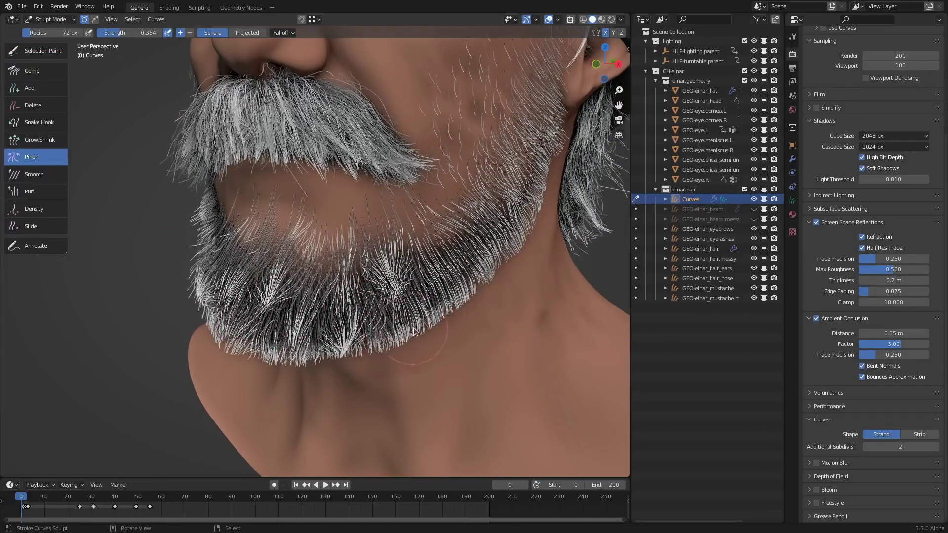
pyautogui.moveTo(454, 305); pyautogui.dragTo(476, 277)
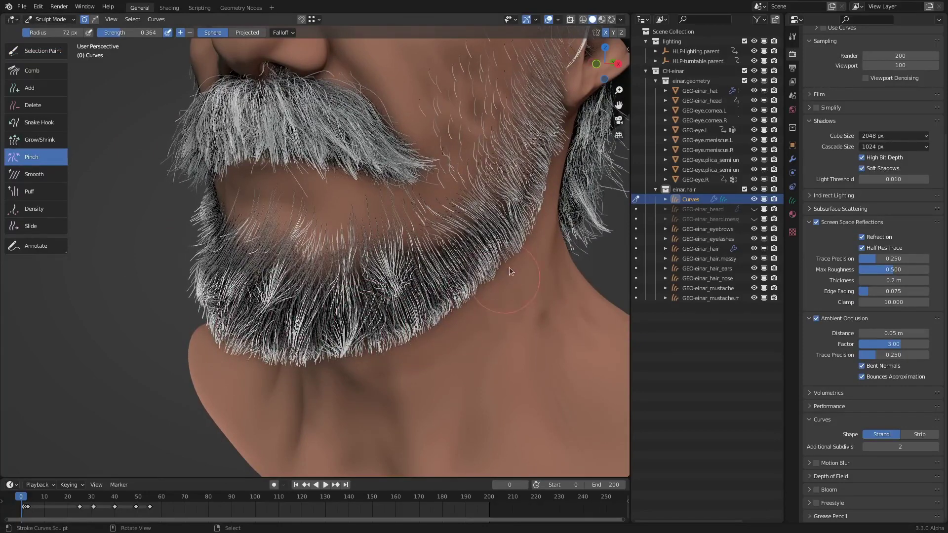
# Set the Pinch radius to 47 px and pinch smaller clumps into the chin and lower beard.
pyautogui.moveTo(523, 257); pyautogui.dragTo(465, 267, button='middle')
pyautogui.press('f')
pyautogui.click(247, 299)
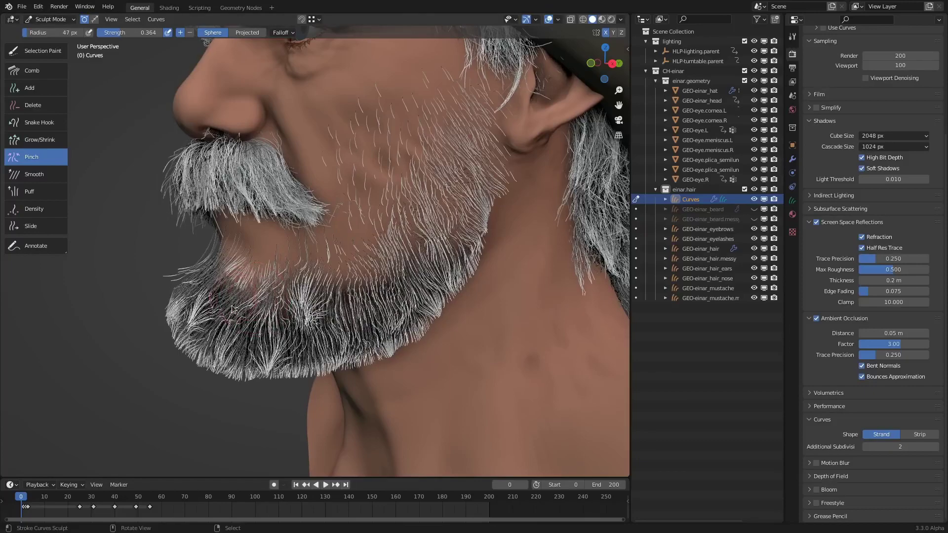
pyautogui.moveTo(454, 351)
pyautogui.mouseDown(button='middle')
pyautogui.moveTo(435, 328)
pyautogui.moveTo(459, 325)
pyautogui.moveTo(366, 325)
pyautogui.mouseUp(button='middle')
pyautogui.moveTo(364, 323)
pyautogui.mouseDown()
pyautogui.moveTo(403, 322)
pyautogui.moveTo(348, 358)
pyautogui.moveTo(321, 341)
pyautogui.moveTo(312, 368)
pyautogui.mouseUp()
pyautogui.moveTo(312, 378); pyautogui.dragTo(480, 266, button='middle')
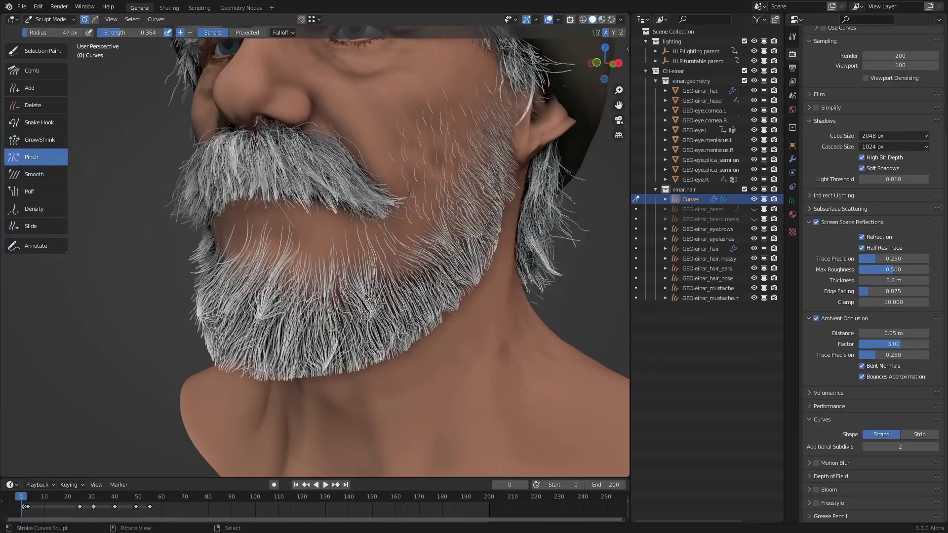
# Examine the Pinch brush's thumbnail and settings.
pyautogui.press('n')
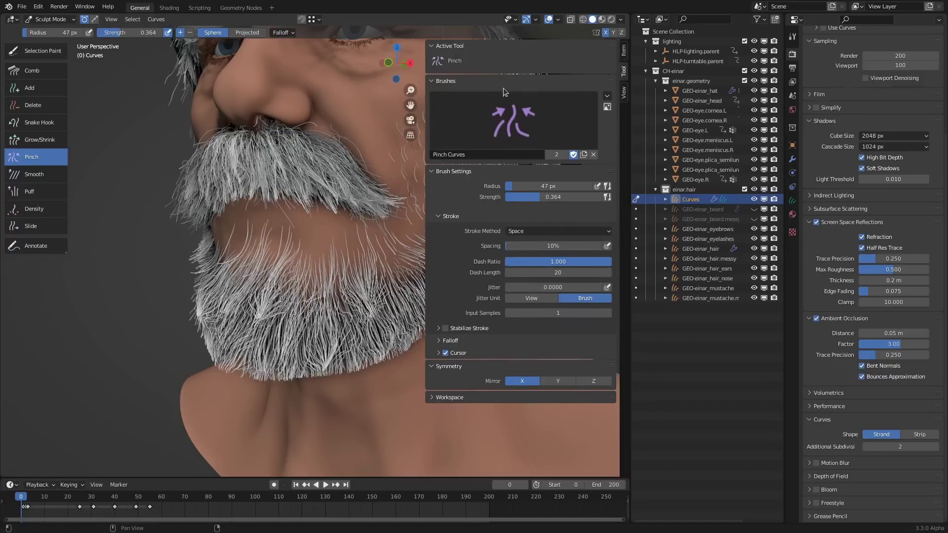
pyautogui.click(533, 123)
pyautogui.click(532, 121)
pyautogui.press('n')
# Pinch more clumps into the chin, jaw and lower cheek hairs on the opposite side of the beard.
pyautogui.moveTo(568, 238); pyautogui.dragTo(334, 260, button='middle')
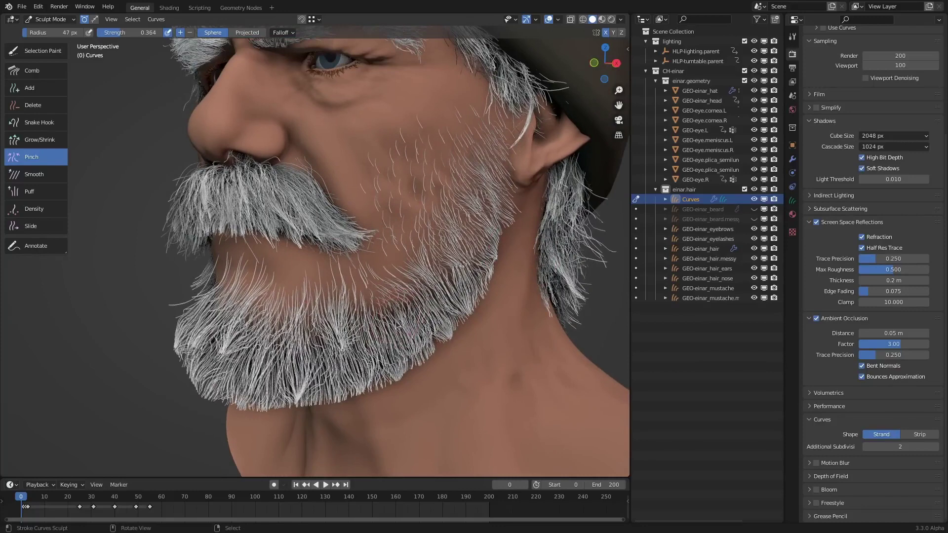
pyautogui.moveTo(444, 241); pyautogui.dragTo(410, 292, button='middle')
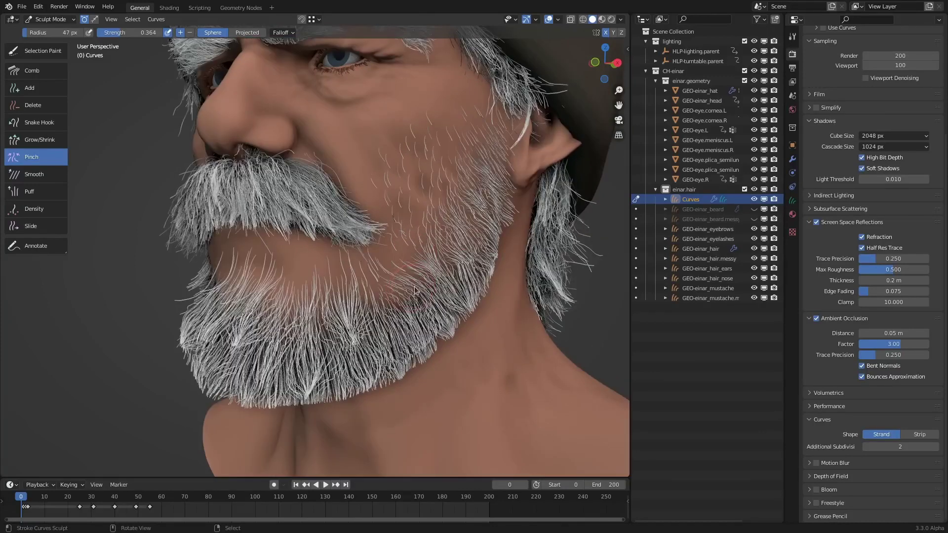
pyautogui.moveTo(392, 320); pyautogui.dragTo(469, 297, button='middle')
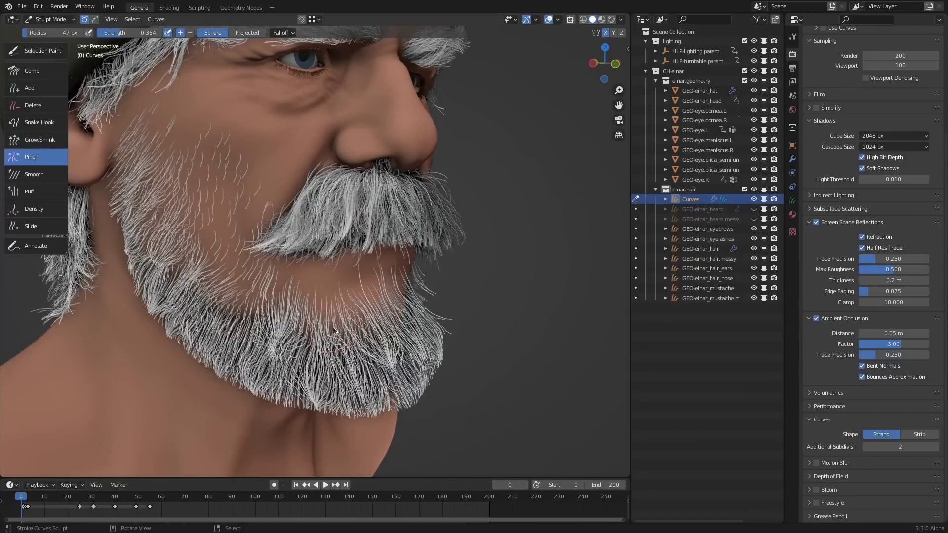
pyautogui.moveTo(334, 332); pyautogui.dragTo(338, 370)
pyautogui.moveTo(246, 340); pyautogui.dragTo(246, 344)
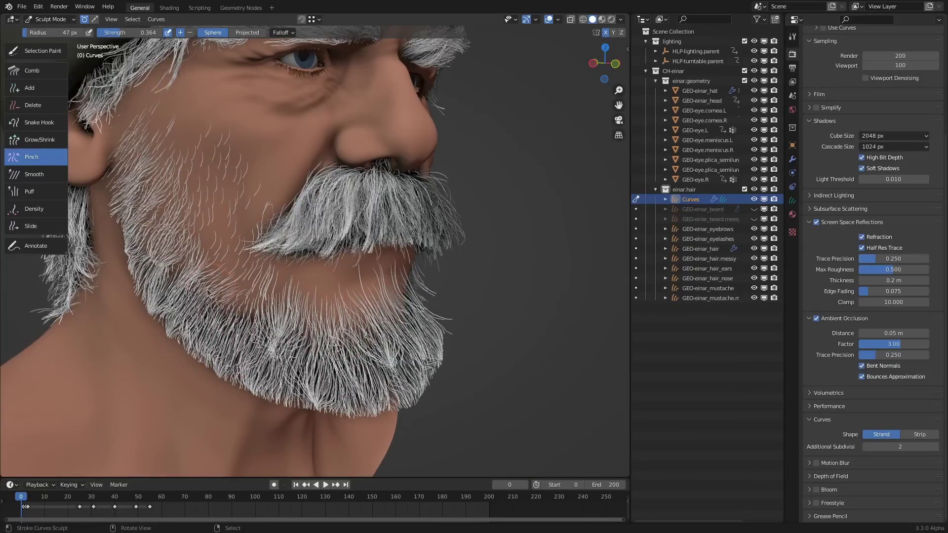
pyautogui.moveTo(207, 290); pyautogui.dragTo(216, 318)
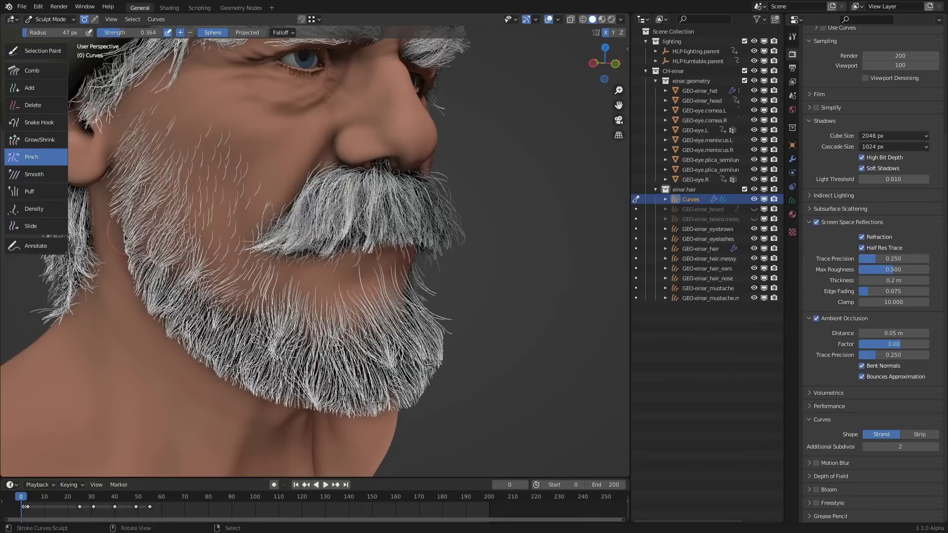
pyautogui.moveTo(426, 321); pyautogui.dragTo(413, 339, button='middle')
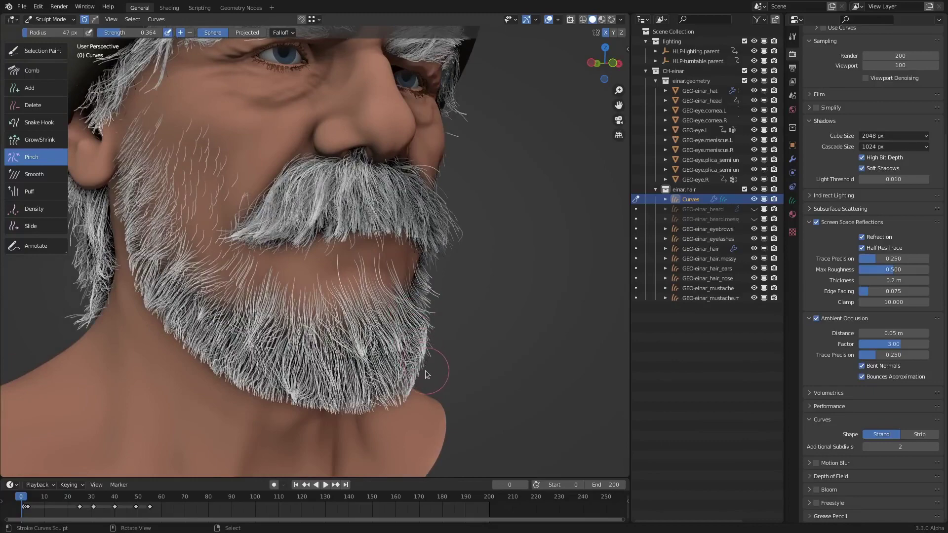
pyautogui.moveTo(459, 256)
pyautogui.mouseDown(button='middle')
pyautogui.moveTo(387, 253)
pyautogui.moveTo(386, 261)
pyautogui.mouseUp(button='middle')
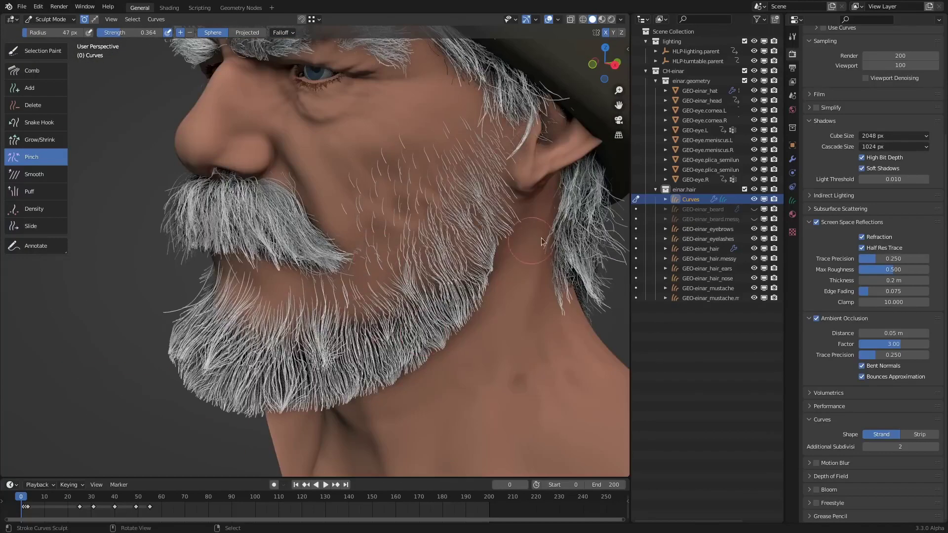
pyautogui.moveTo(519, 268); pyautogui.dragTo(530, 254, button='middle')
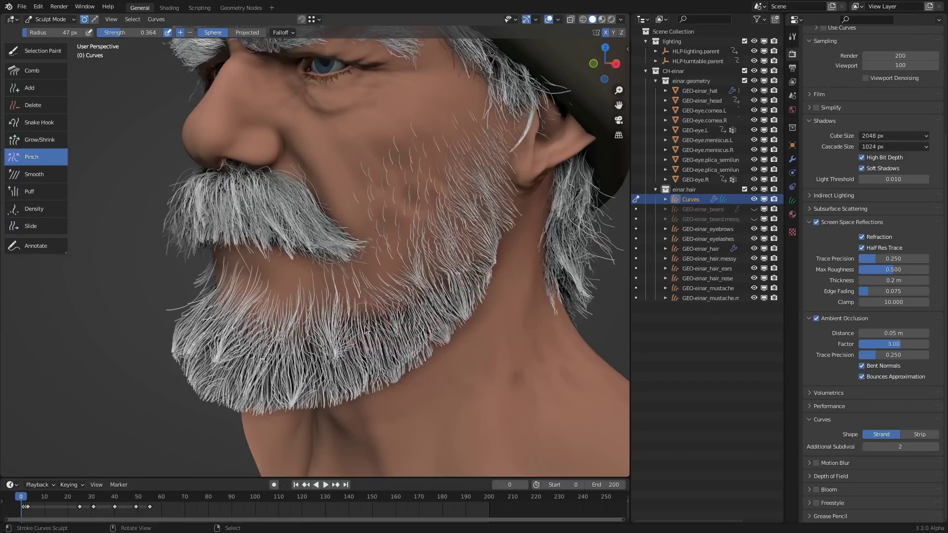
# Collapse the Hair Deform modifier and add a Geometry Nodes modifier to the beard curves.
pyautogui.click(793, 159)
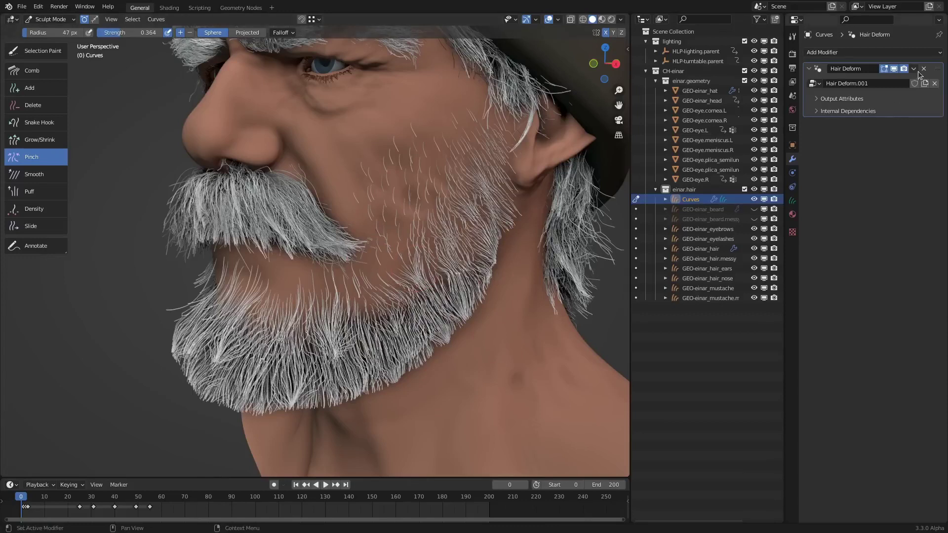
pyautogui.hotkey('ctrl', 'x')
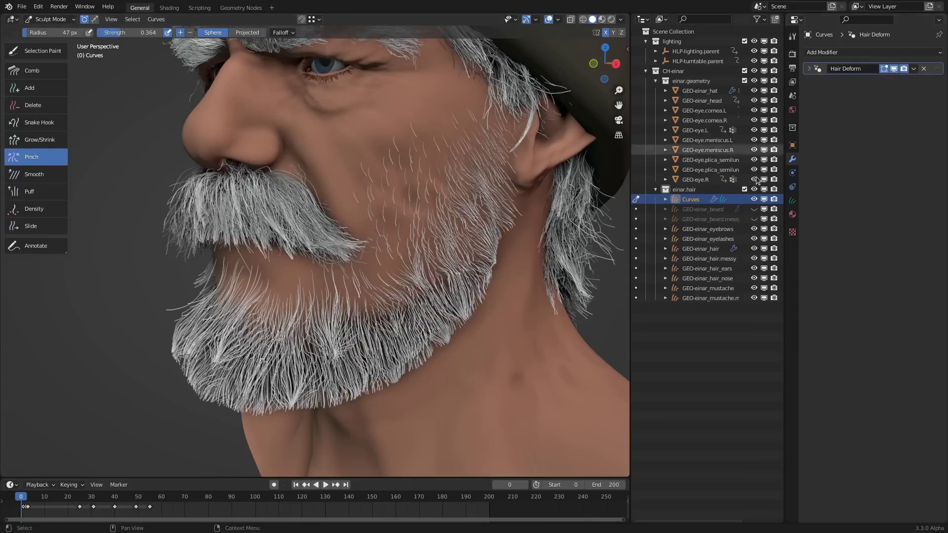
pyautogui.click(849, 53)
pyautogui.click(850, 81)
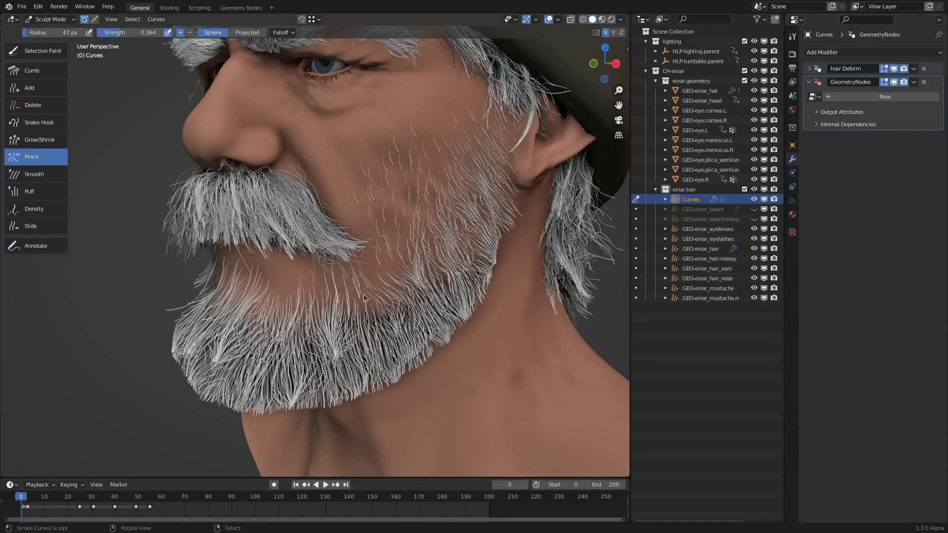
# Assign the Hair Noise node group to the new modifier and set its Strength to 0.028.
pyautogui.click(813, 97)
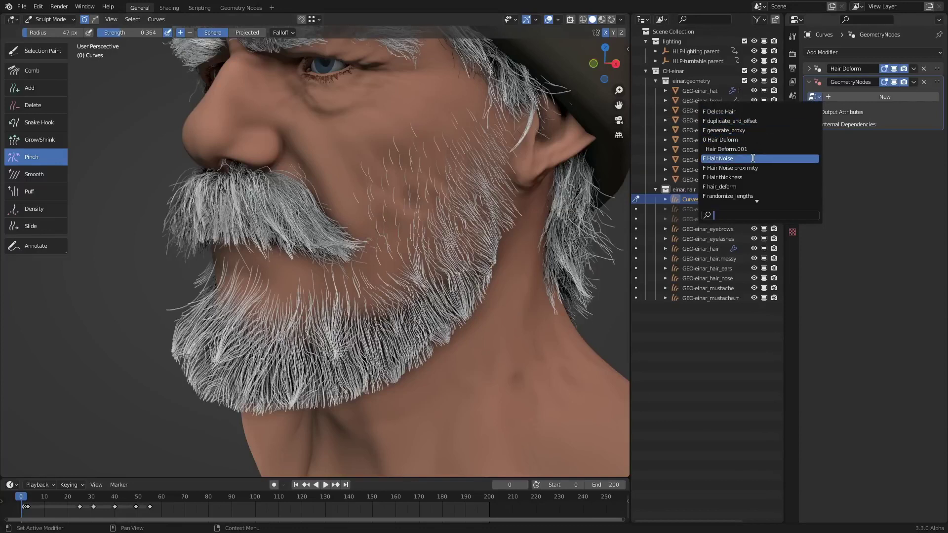
pyautogui.click(771, 159)
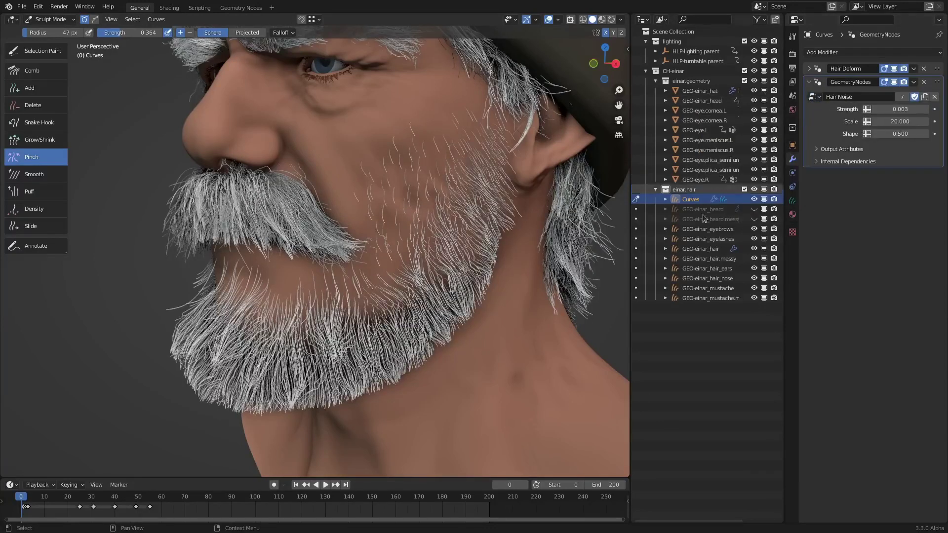
pyautogui.moveTo(886, 108); pyautogui.dragTo(914, 109)
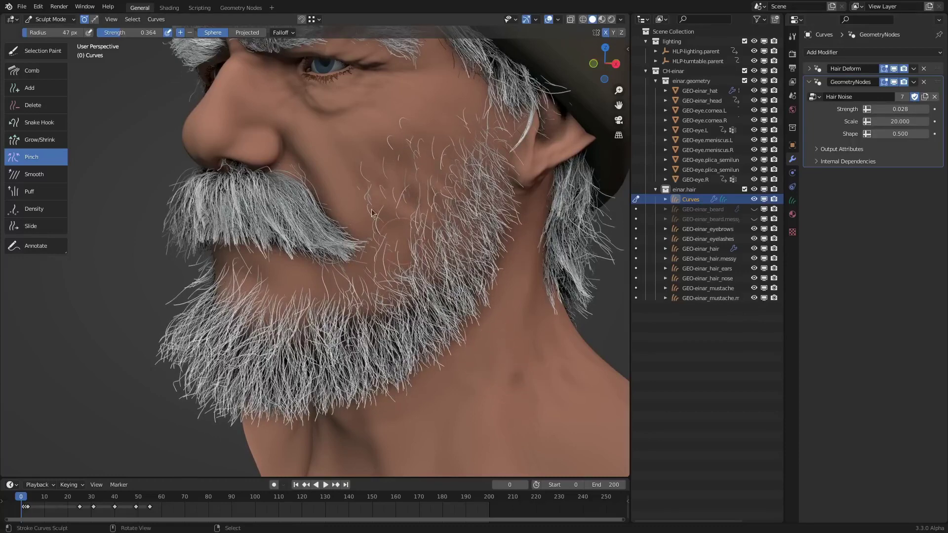
# Examine the Hair Noise node tree in the Geometry Nodes workspace and return to the General workspace.
pyautogui.click(242, 8)
pyautogui.scroll(5, 516, 301)
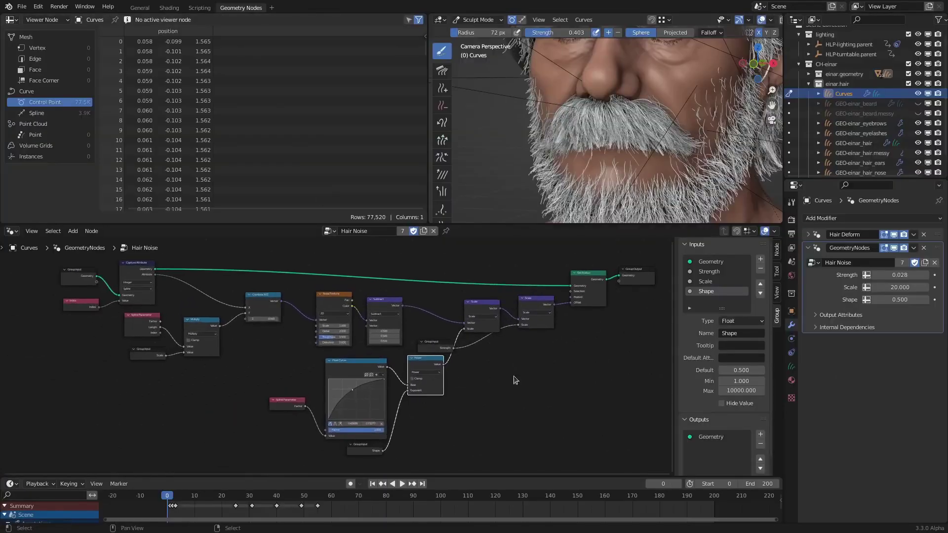
pyautogui.click(141, 8)
# Set the Hair Noise Strength to 0.026.
pyautogui.moveTo(464, 309); pyautogui.dragTo(592, 228, button='middle')
pyautogui.moveTo(898, 111); pyautogui.dragTo(887, 111)
pyautogui.moveTo(447, 371); pyautogui.dragTo(404, 381, button='middle')
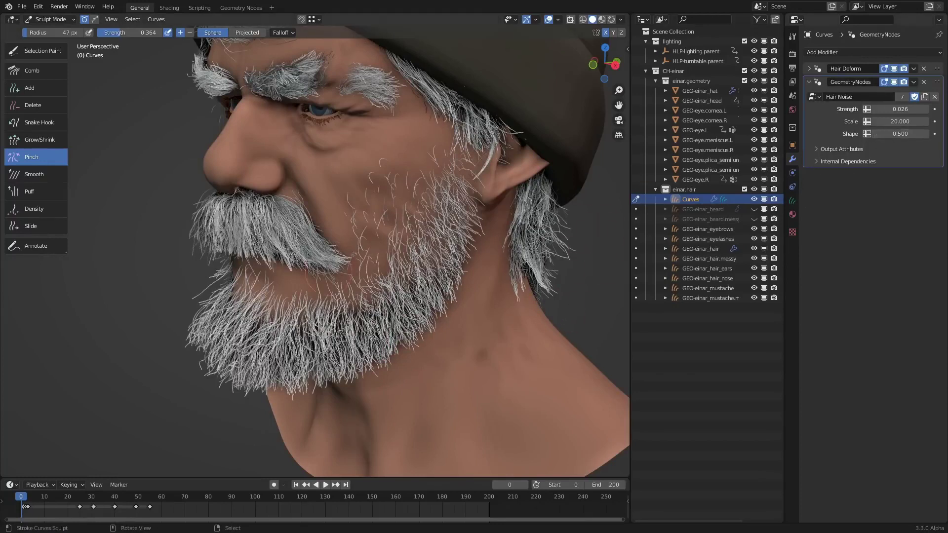
# Apply the Hair Noise Geometry Nodes modifier to the beard curves.
pyautogui.click(54, 77)
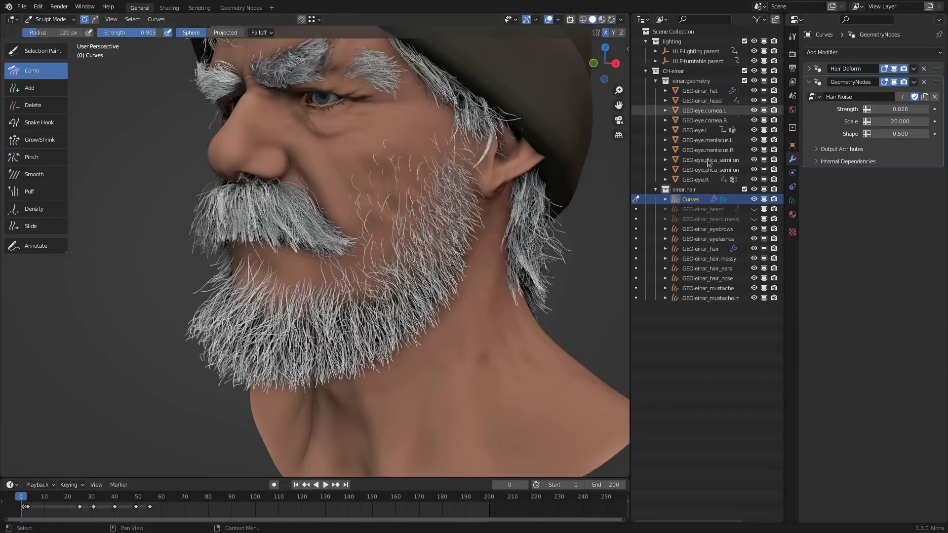
pyautogui.moveTo(289, 275); pyautogui.dragTo(329, 274, button='middle')
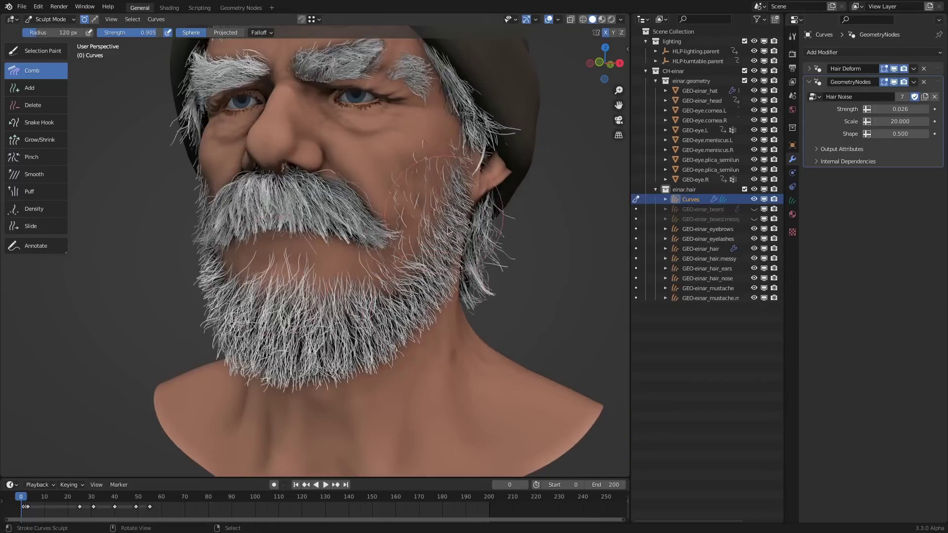
pyautogui.moveTo(453, 262); pyautogui.dragTo(453, 281, button='middle')
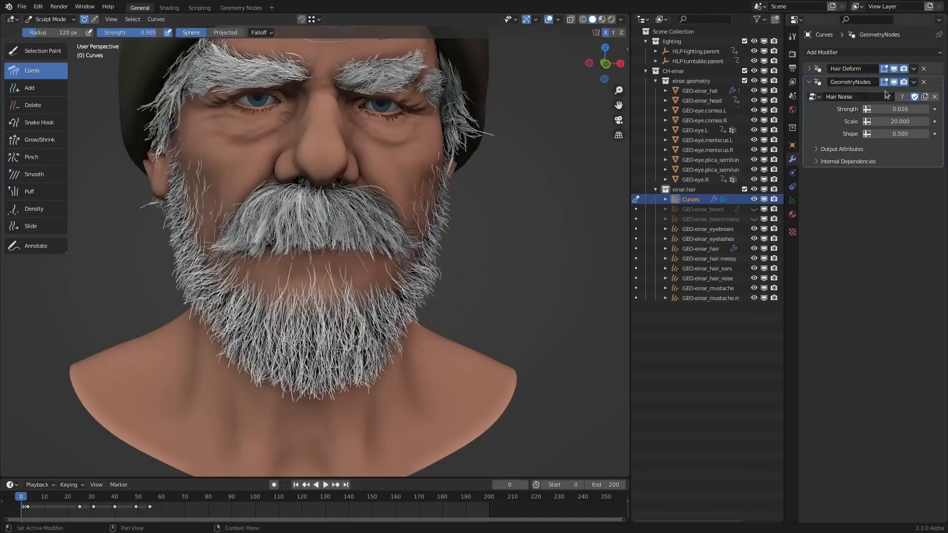
pyautogui.click(914, 82)
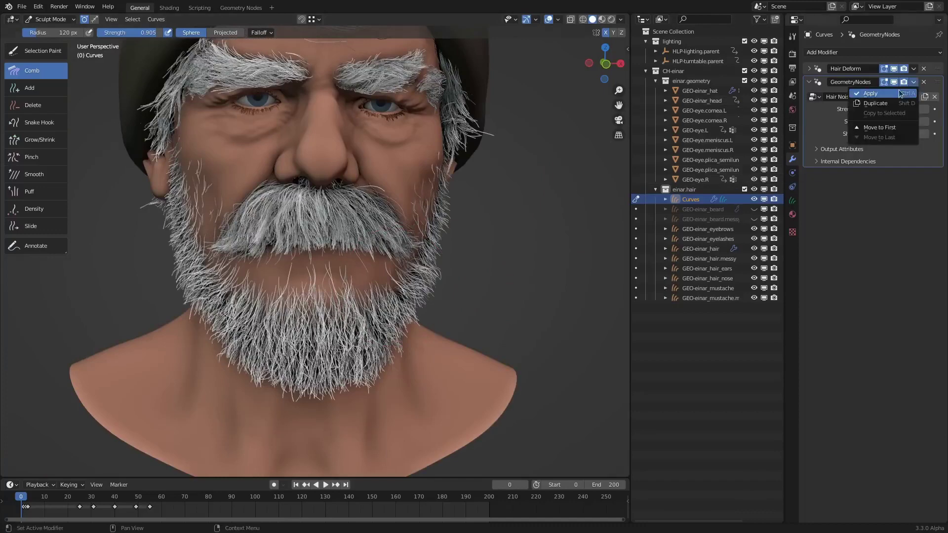
pyautogui.click(870, 93)
# Pinch the beard hairs along the chin and jaw into clumps, with X mirroring off and a 55 px brush radius.
pyautogui.moveTo(476, 239); pyautogui.dragTo(435, 237, button='middle')
pyautogui.moveTo(535, 148); pyautogui.dragTo(474, 153, button='middle')
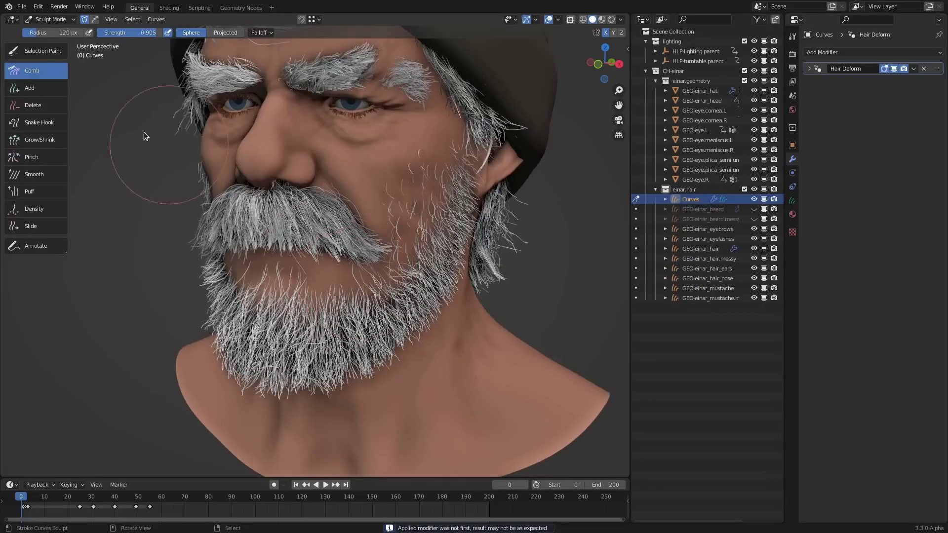
pyautogui.click(38, 159)
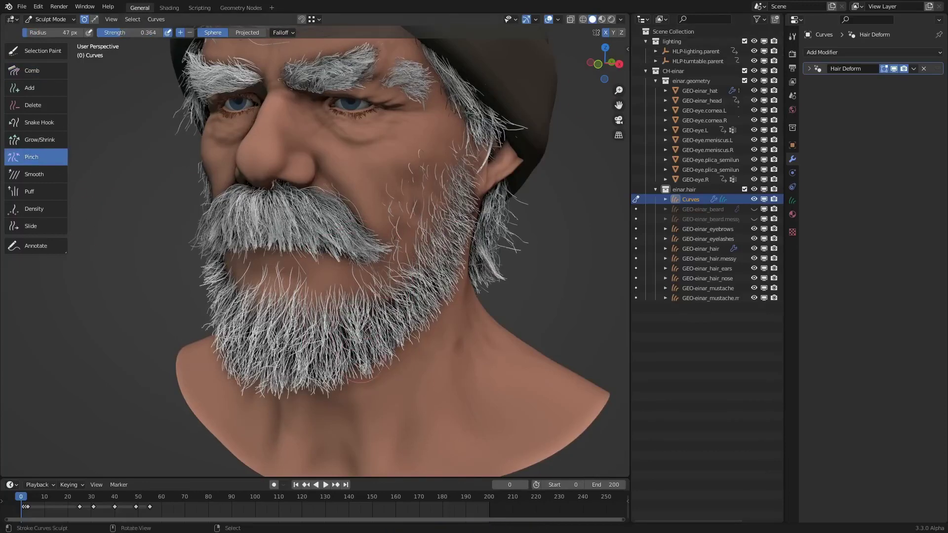
pyautogui.click(605, 33)
pyautogui.moveTo(368, 348); pyautogui.dragTo(371, 370, button='middle')
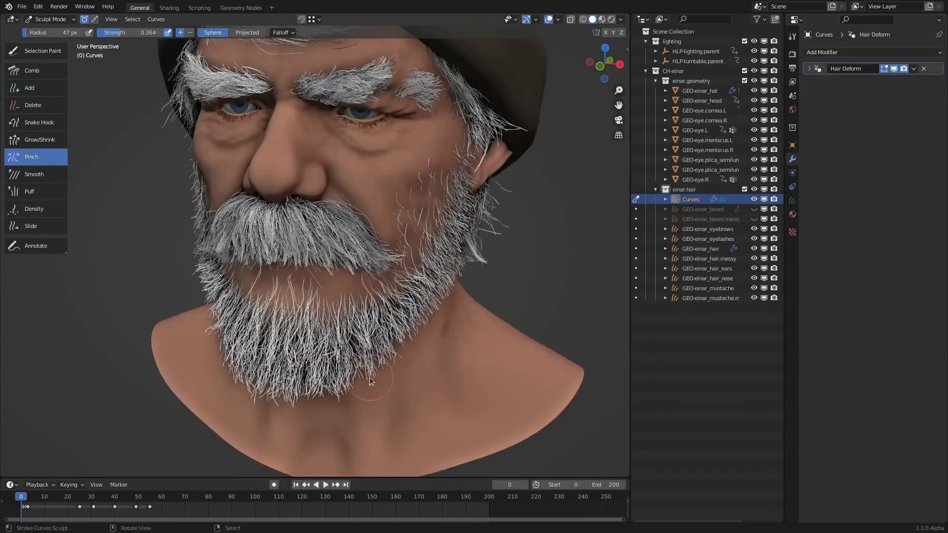
pyautogui.press('f')
pyautogui.click(398, 387)
pyautogui.moveTo(319, 411)
pyautogui.mouseDown(button='middle')
pyautogui.moveTo(370, 396)
pyautogui.moveTo(375, 356)
pyautogui.moveTo(366, 341)
pyautogui.mouseUp(button='middle')
pyautogui.press('f')
pyautogui.click(413, 377)
pyautogui.moveTo(410, 345)
pyautogui.mouseDown()
pyautogui.moveTo(363, 355)
pyautogui.moveTo(307, 316)
pyautogui.moveTo(434, 306)
pyautogui.moveTo(474, 276)
pyautogui.mouseUp()
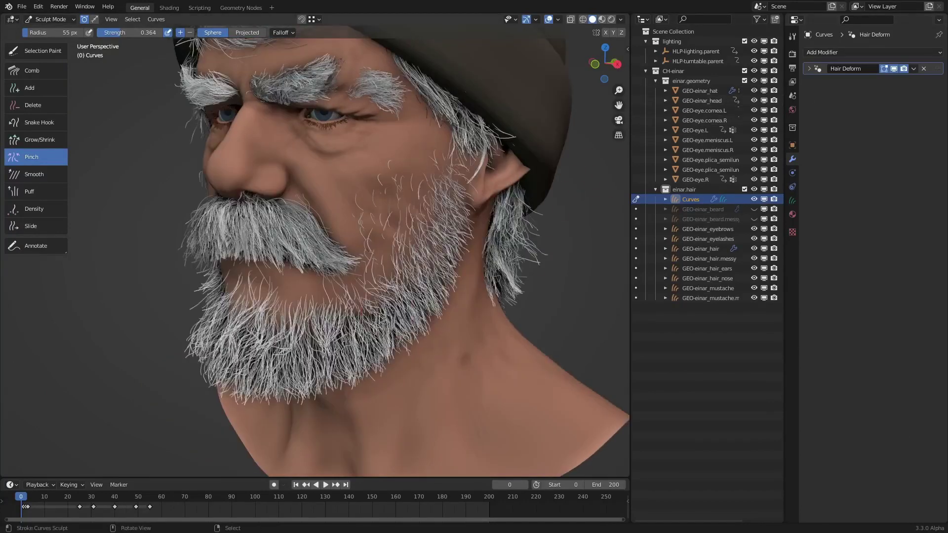
# Switch to the Density brush and reduce its minimum distance to 0.00073 m.
pyautogui.moveTo(267, 207); pyautogui.dragTo(241, 216, button='middle')
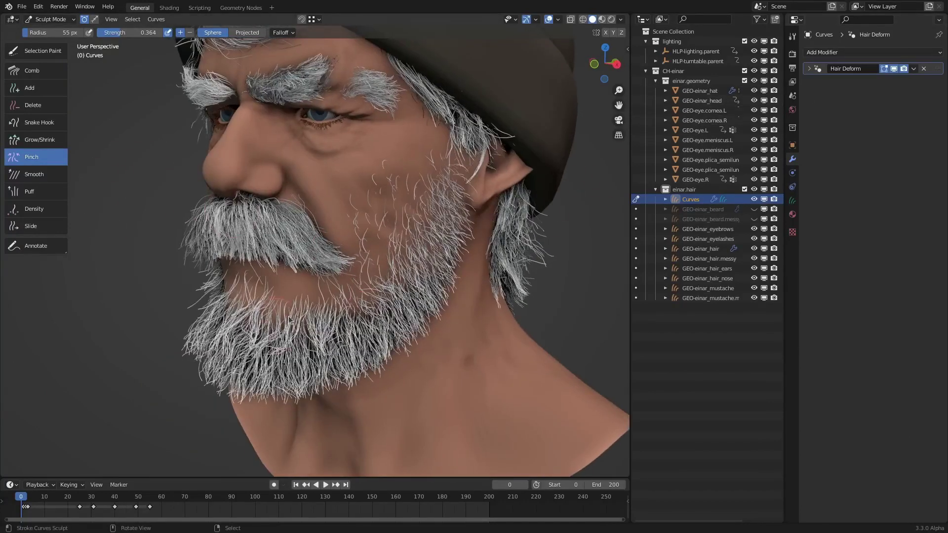
pyautogui.click(53, 214)
pyautogui.moveTo(376, 208); pyautogui.dragTo(355, 127, button='middle')
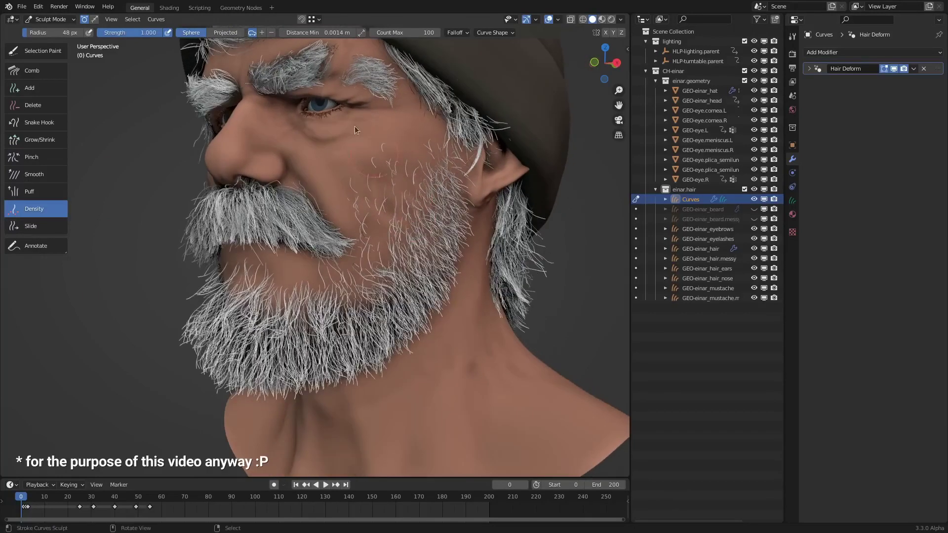
pyautogui.click(409, 204)
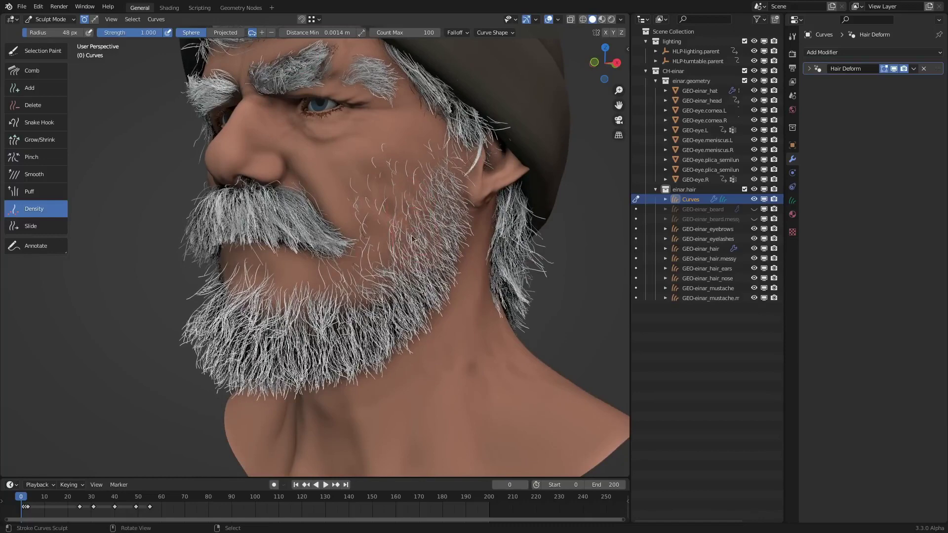
pyautogui.press('r')
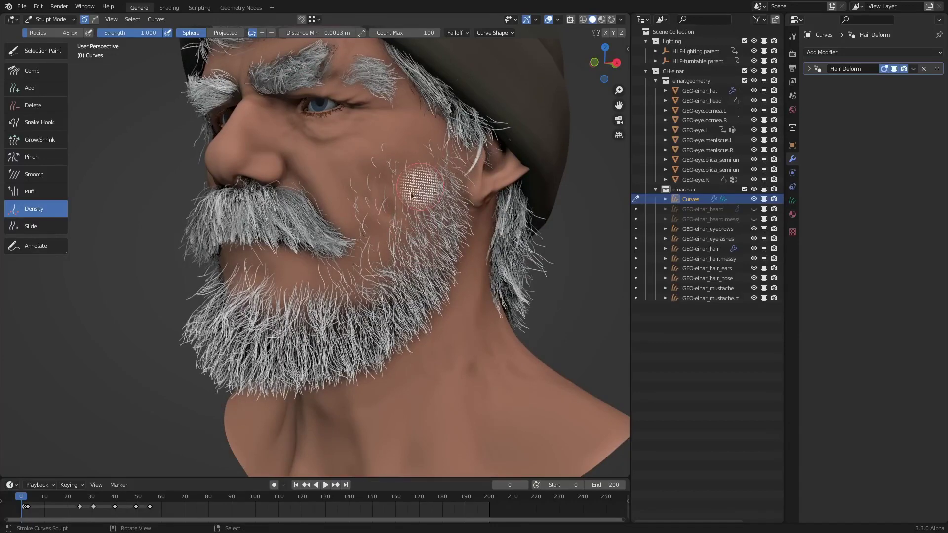
pyautogui.click(330, 253)
# Fill in extra hairs from the cheek along the jaw to the chin with the Density brush.
pyautogui.moveTo(437, 209); pyautogui.dragTo(407, 209, button='middle')
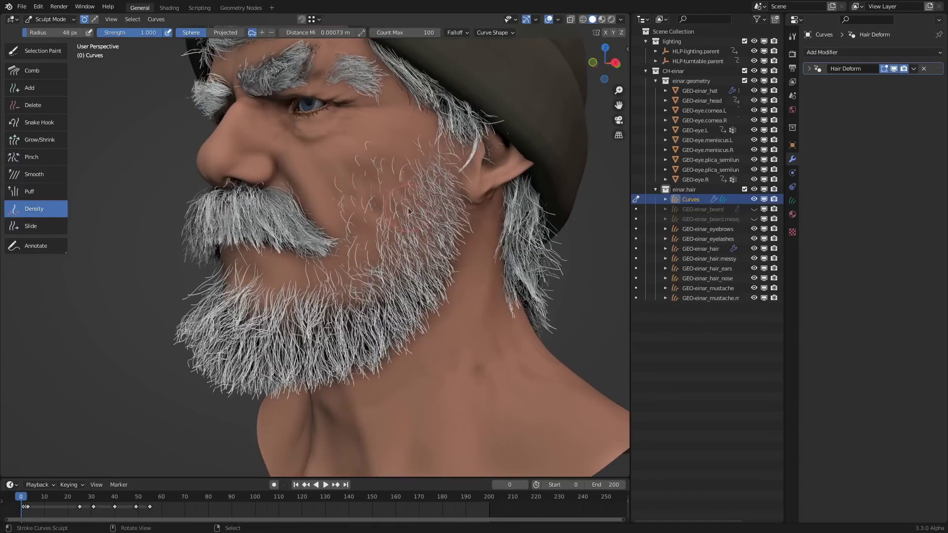
pyautogui.moveTo(420, 237)
pyautogui.mouseDown()
pyautogui.moveTo(424, 252)
pyautogui.moveTo(424, 229)
pyautogui.moveTo(400, 292)
pyautogui.moveTo(363, 321)
pyautogui.moveTo(296, 341)
pyautogui.mouseUp()
pyautogui.moveTo(296, 341); pyautogui.dragTo(383, 312, button='middle')
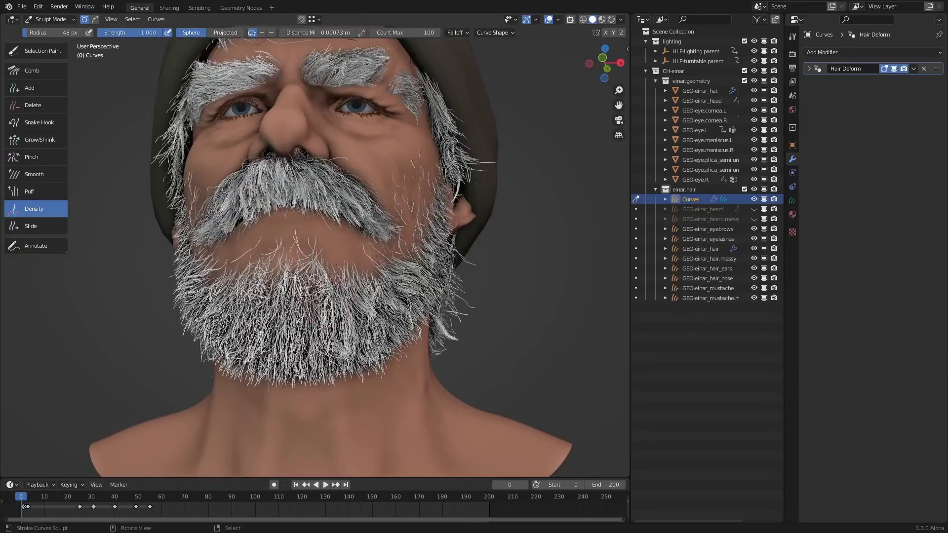
pyautogui.moveTo(330, 316); pyautogui.dragTo(306, 341)
# Enlarge the Density brush to 57 px and thicken the front and sides of the beard.
pyautogui.moveTo(312, 306); pyautogui.dragTo(383, 298, button='middle')
pyautogui.press('f')
pyautogui.click(388, 298)
pyautogui.moveTo(375, 308)
pyautogui.mouseDown()
pyautogui.moveTo(272, 331)
pyautogui.moveTo(203, 294)
pyautogui.mouseUp()
pyautogui.moveTo(203, 294); pyautogui.dragTo(280, 315, button='middle')
pyautogui.moveTo(251, 238)
pyautogui.mouseDown()
pyautogui.moveTo(279, 321)
pyautogui.moveTo(246, 119)
pyautogui.mouseUp()
pyautogui.moveTo(246, 119); pyautogui.dragTo(424, 247, button='middle')
pyautogui.moveTo(430, 287); pyautogui.dragTo(421, 262, button='middle')
pyautogui.scroll(5, 354, 382)
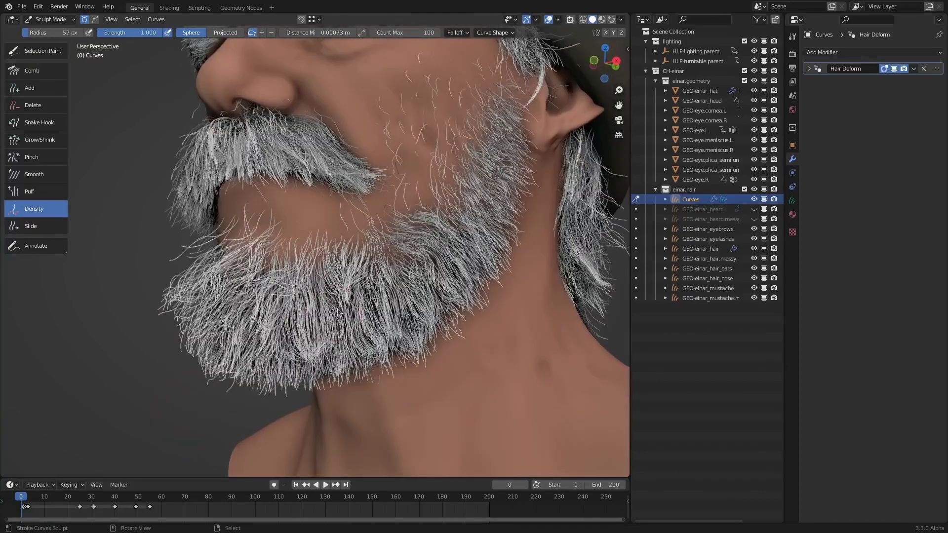
pyautogui.moveTo(452, 270); pyautogui.dragTo(410, 290, button='middle')
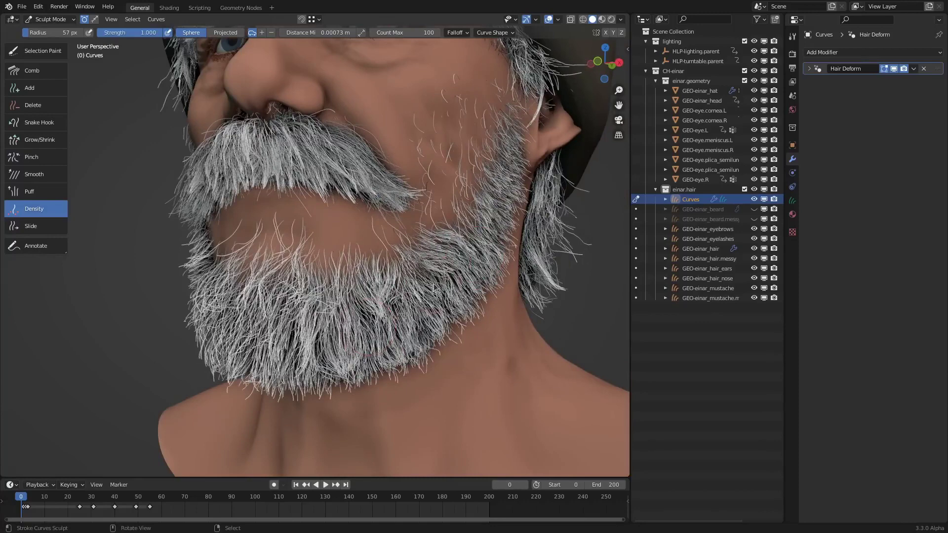
# Add a new Geometry Nodes modifier to the beard curves and assign the randomize_lengths node group to it.
pyautogui.hotkey('ctrl', 'Tab')
pyautogui.click(341, 272)
pyautogui.hotkey('ctrl', 'Tab')
pyautogui.click(448, 272)
pyautogui.click(838, 56)
pyautogui.click(841, 92)
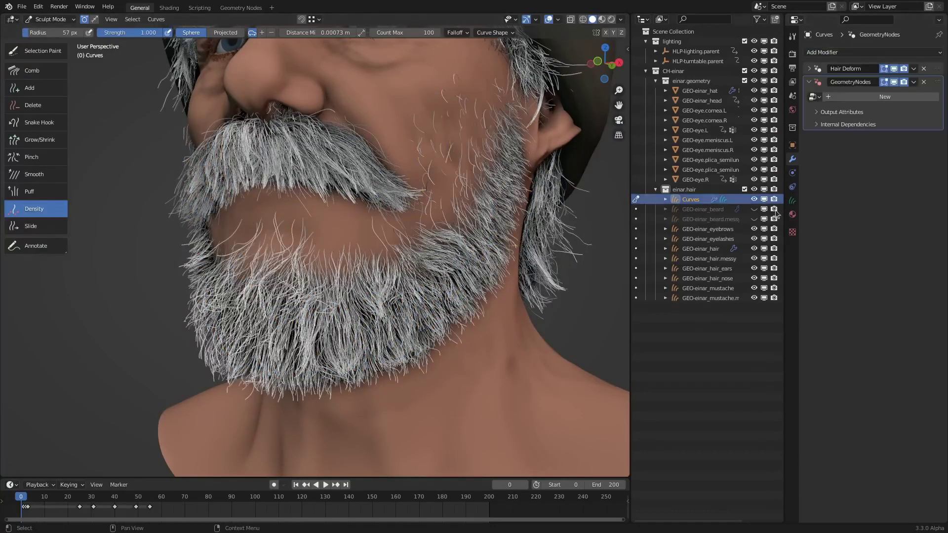
pyautogui.click(814, 97)
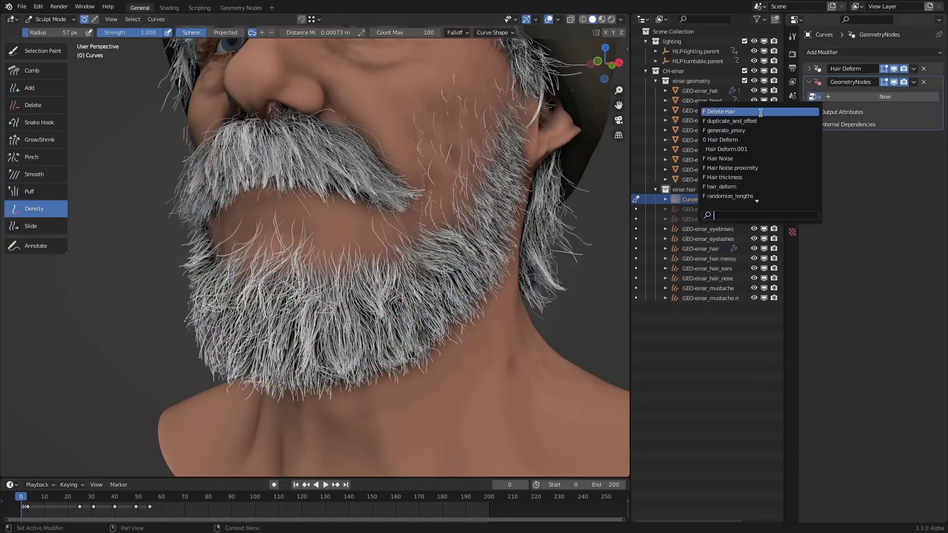
pyautogui.click(752, 195)
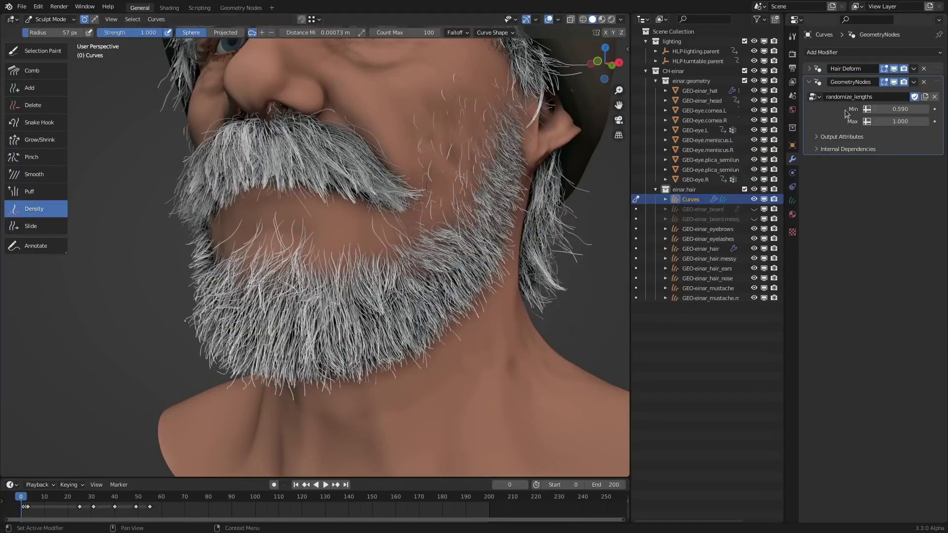
# Set the length randomization's Min to 0.2 and Max to 0.95.
pyautogui.click(892, 109)
pyautogui.write('.2')
pyautogui.press('Return')
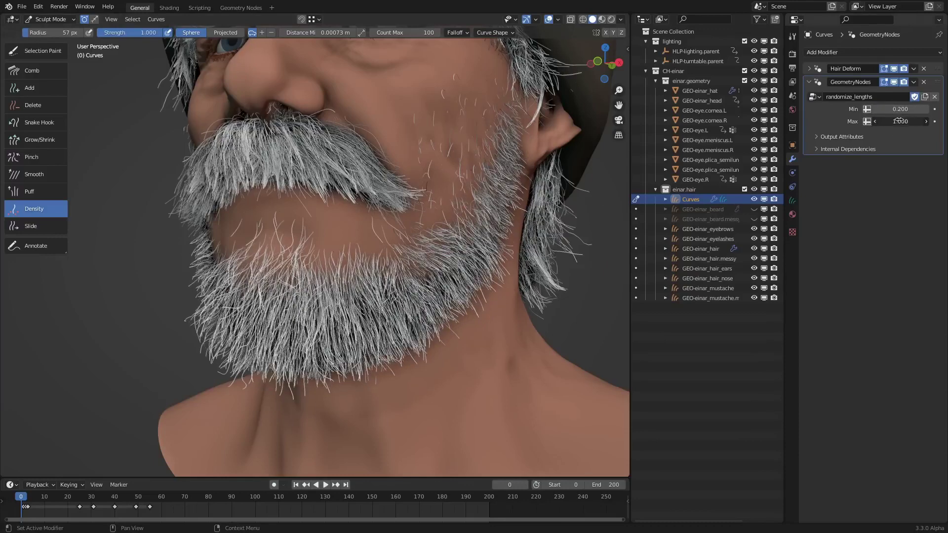
pyautogui.click(899, 121)
pyautogui.write('.95')
pyautogui.press('Return')
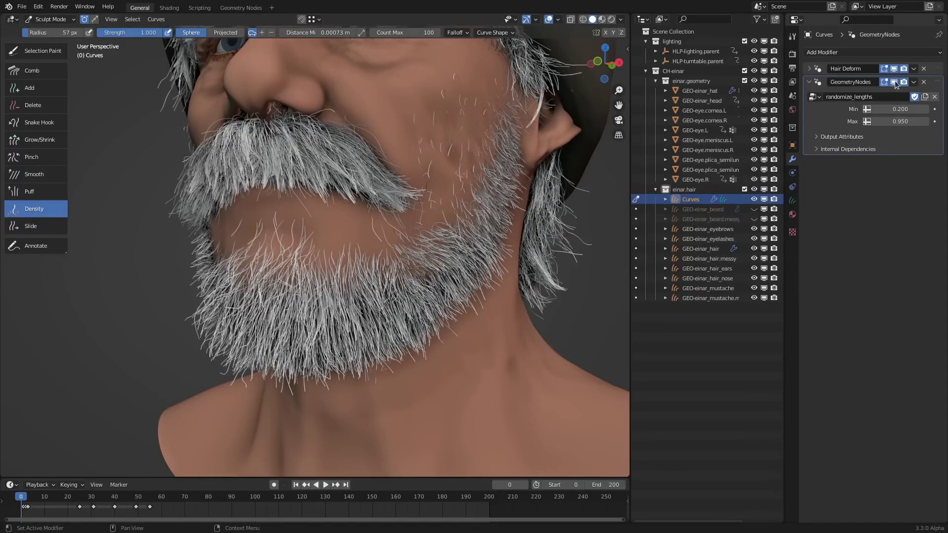
# Compare the beard with and without the length randomization by toggling the modifier's viewport display.
pyautogui.click(895, 83)
pyautogui.click(895, 82)
pyautogui.click(895, 83)
pyautogui.click(895, 83)
pyautogui.click(894, 82)
pyautogui.click(895, 82)
pyautogui.click(895, 83)
pyautogui.click(895, 83)
pyautogui.click(895, 83)
pyautogui.click(895, 83)
# Raise the length randomization's Min to 0.8 and fine-tune it to 0.756.
pyautogui.moveTo(486, 290); pyautogui.dragTo(438, 311, button='middle')
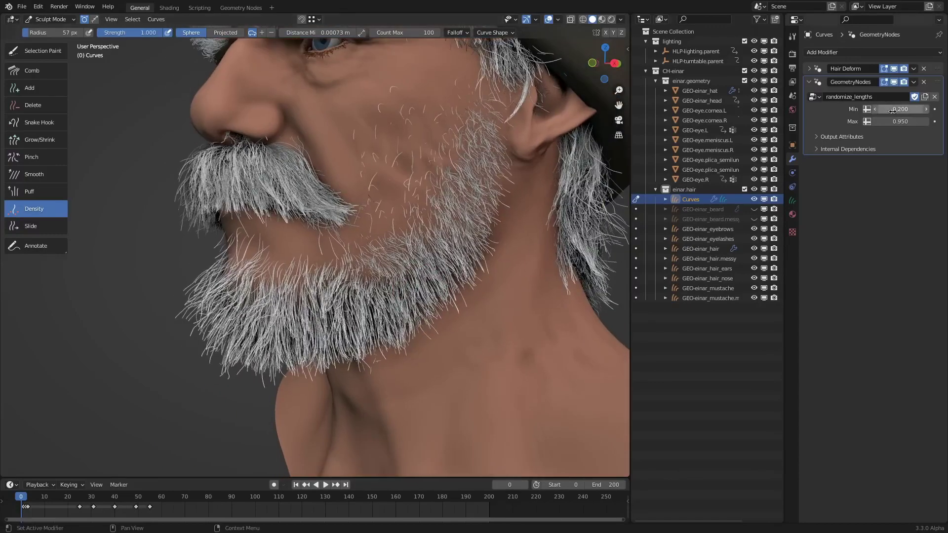
pyautogui.moveTo(893, 111); pyautogui.dragTo(899, 113)
pyautogui.click(899, 114)
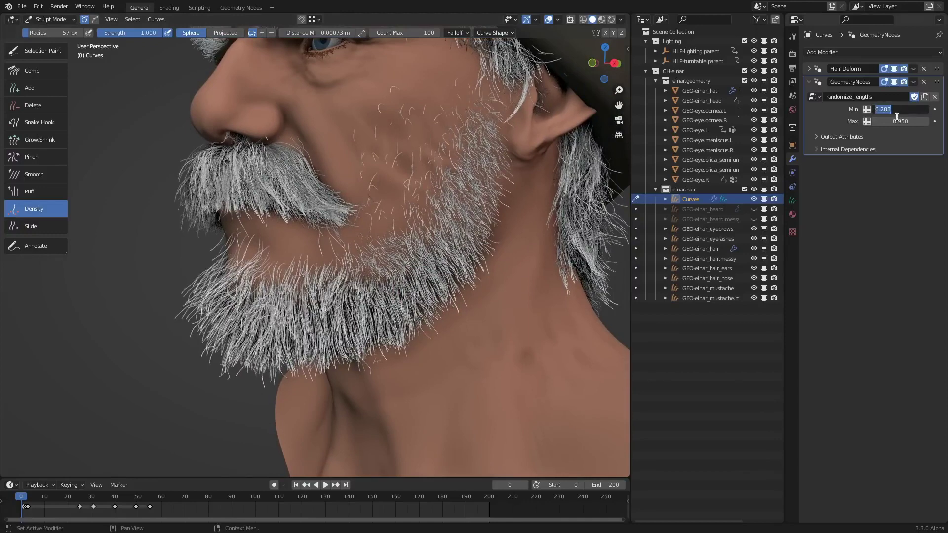
pyautogui.write('.8')
pyautogui.press('Return')
pyautogui.moveTo(543, 160); pyautogui.dragTo(556, 162, button='middle')
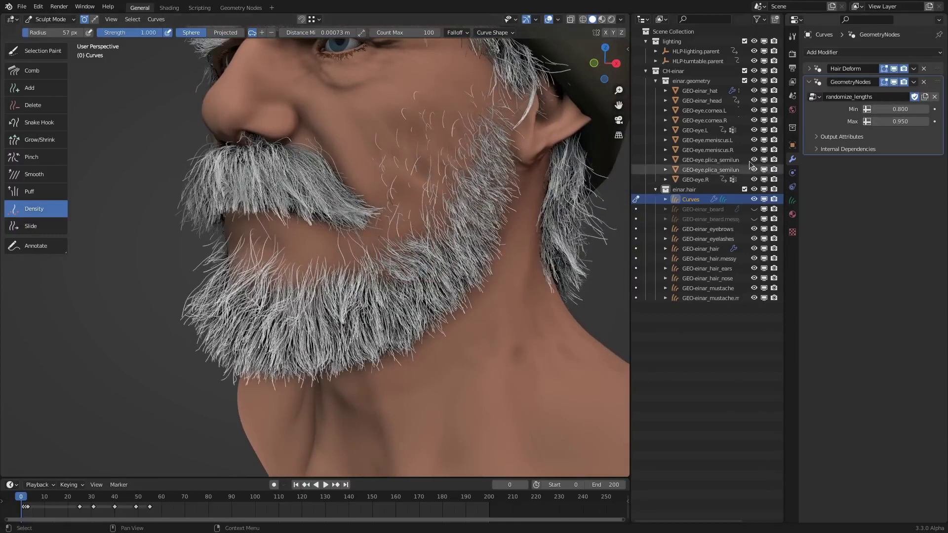
pyautogui.moveTo(900, 112); pyautogui.dragTo(888, 111)
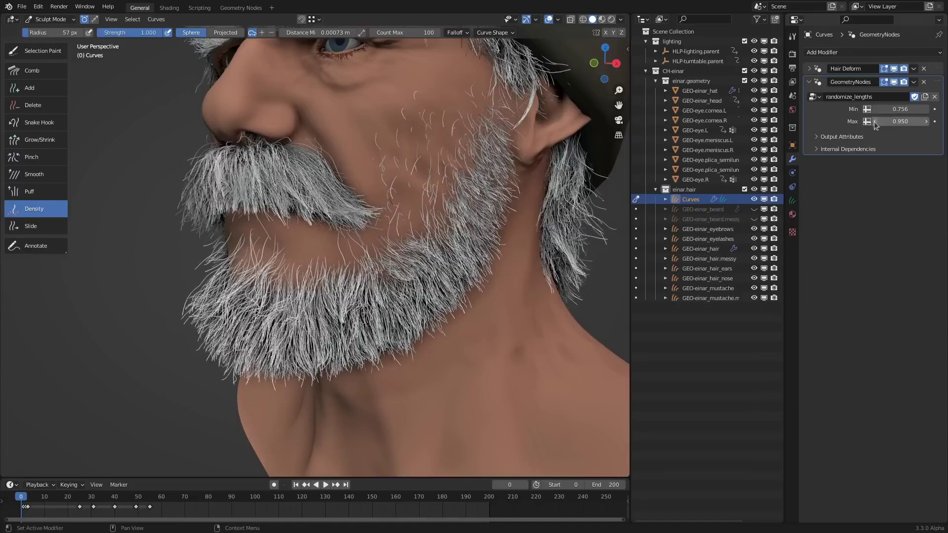
# Apply the randomize_lengths modifier to the beard curves.
pyautogui.moveTo(408, 317); pyautogui.dragTo(425, 314, button='middle')
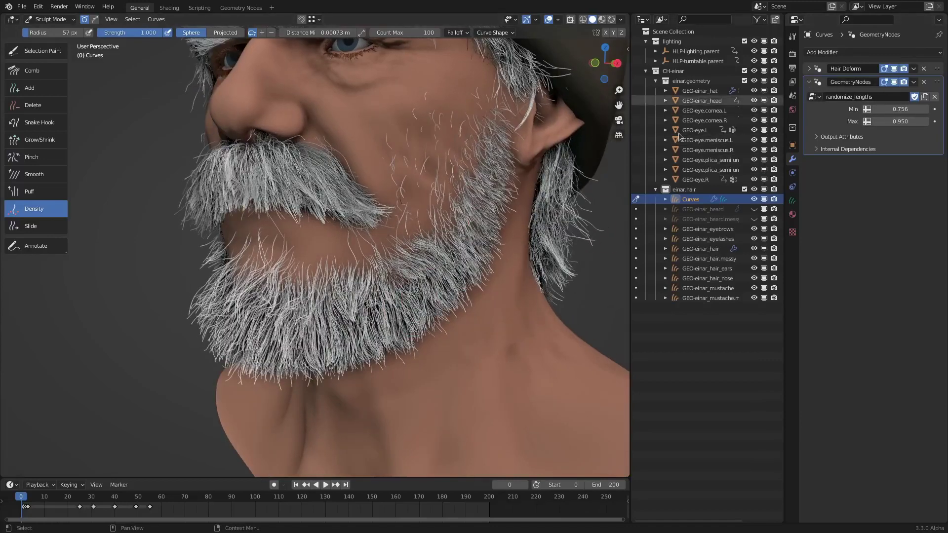
pyautogui.click(914, 82)
pyautogui.click(895, 94)
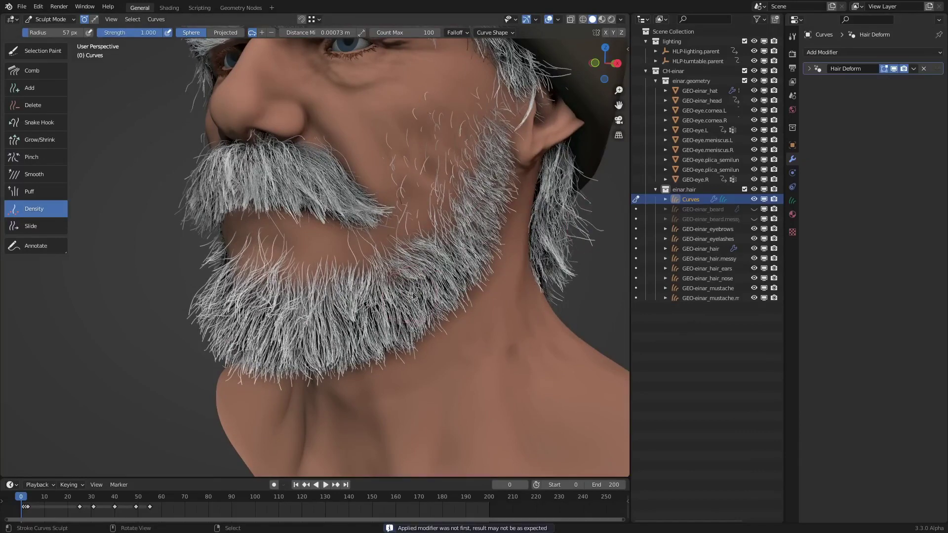
# Lengthen the hairs under the chin with the Grow/Shrink brush at a 170 px radius.
pyautogui.click(40, 140)
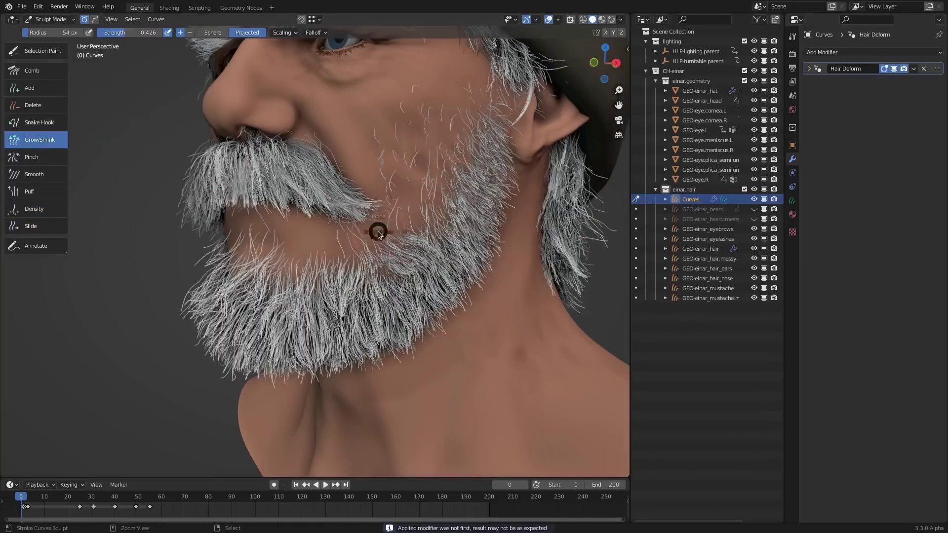
pyautogui.moveTo(375, 277); pyautogui.dragTo(316, 311, button='middle')
pyautogui.press('f')
pyautogui.click(378, 324)
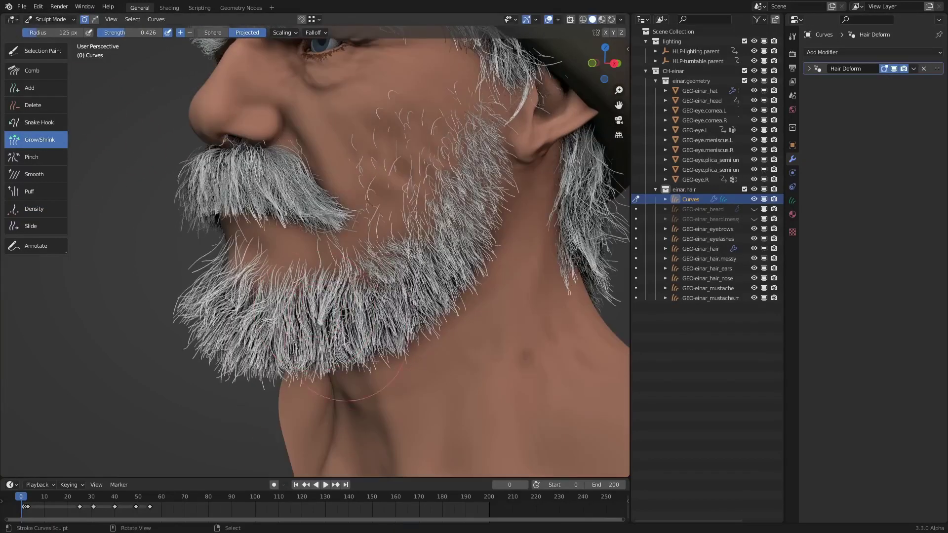
pyautogui.moveTo(377, 324); pyautogui.dragTo(377, 324, button='middle')
pyautogui.press('f')
pyautogui.click(395, 364)
pyautogui.moveTo(395, 364); pyautogui.dragTo(349, 387, button='middle')
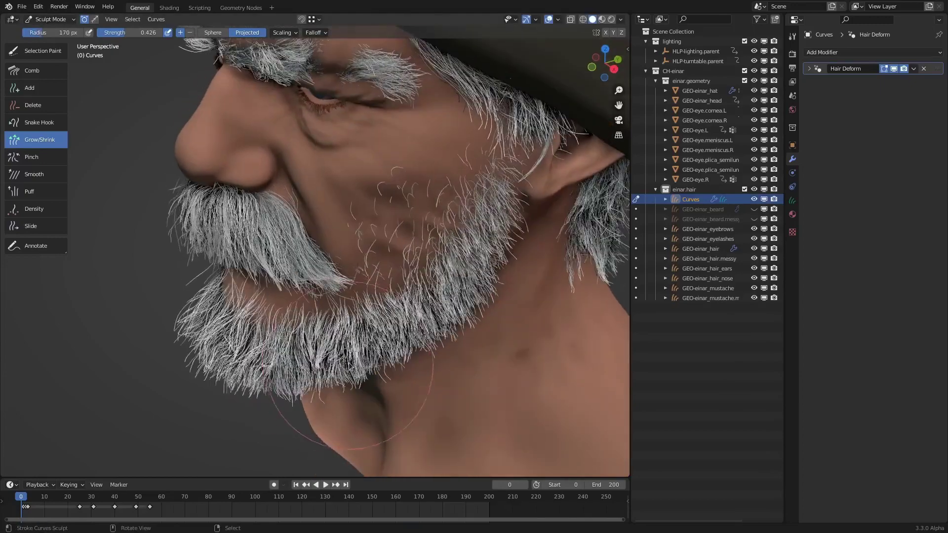
pyautogui.moveTo(292, 386)
pyautogui.mouseDown()
pyautogui.moveTo(318, 375)
pyautogui.moveTo(237, 360)
pyautogui.mouseUp()
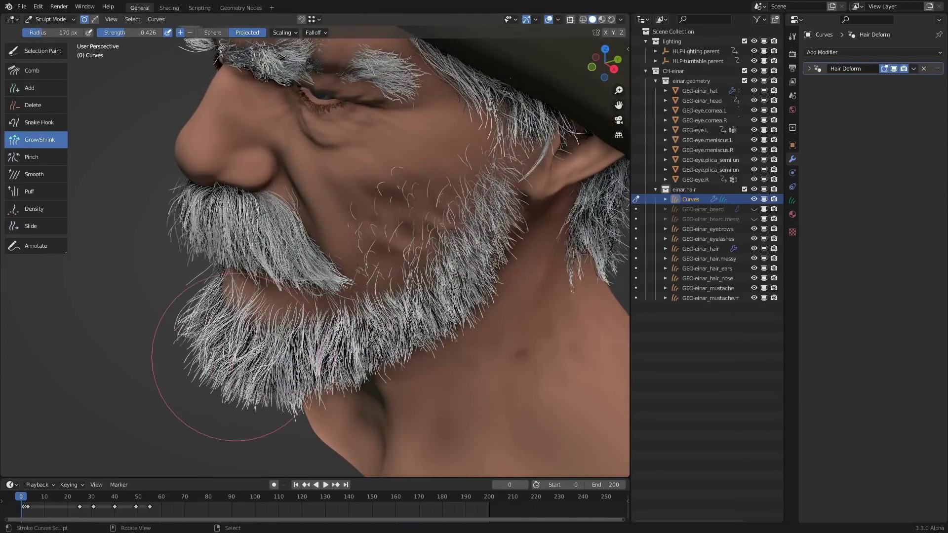
# Pinch the hair tips at the front and underside of the beard into clumps with a 52 px brush radius.
pyautogui.moveTo(223, 348)
pyautogui.mouseDown(button='middle')
pyautogui.moveTo(327, 345)
pyautogui.moveTo(304, 205)
pyautogui.mouseUp(button='middle')
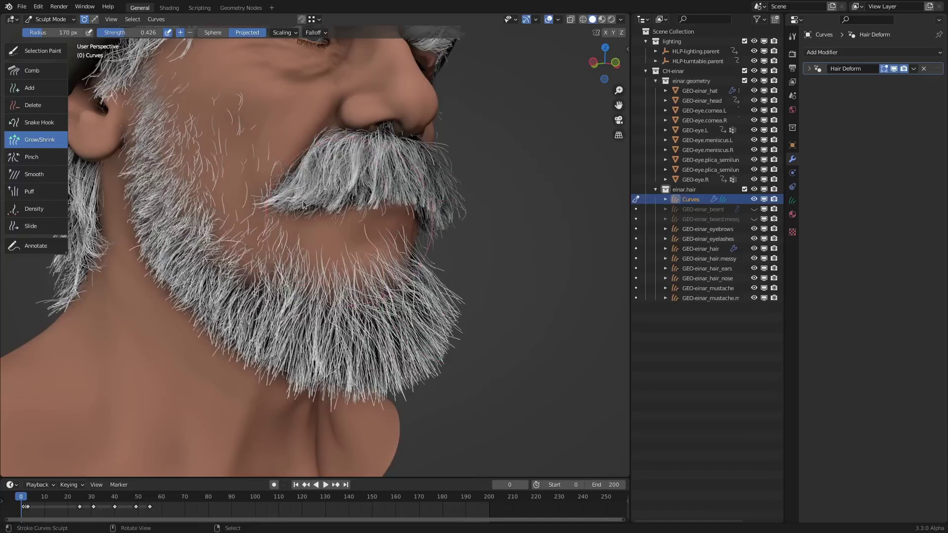
pyautogui.click(32, 157)
pyautogui.moveTo(460, 346); pyautogui.dragTo(481, 349, button='middle')
pyautogui.moveTo(482, 349)
pyautogui.mouseDown()
pyautogui.moveTo(436, 337)
pyautogui.moveTo(409, 406)
pyautogui.mouseUp()
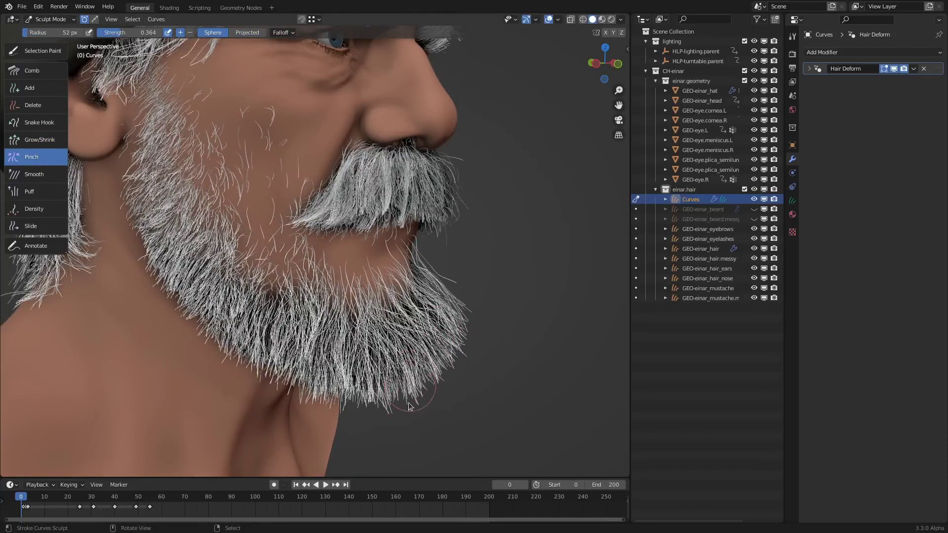
pyautogui.moveTo(455, 300); pyautogui.dragTo(316, 296, button='middle')
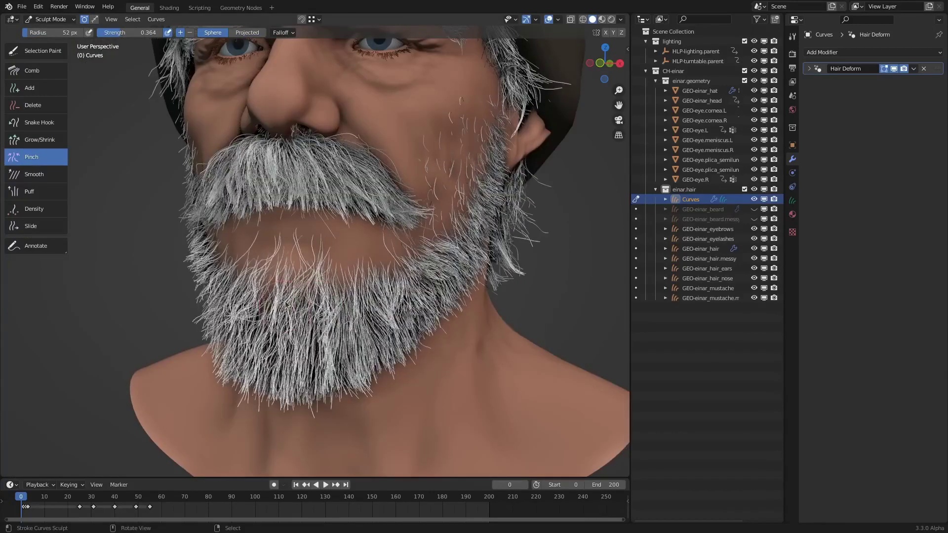
pyautogui.moveTo(270, 365); pyautogui.dragTo(312, 294, button='middle')
pyautogui.moveTo(241, 259); pyautogui.dragTo(139, 143, button='middle')
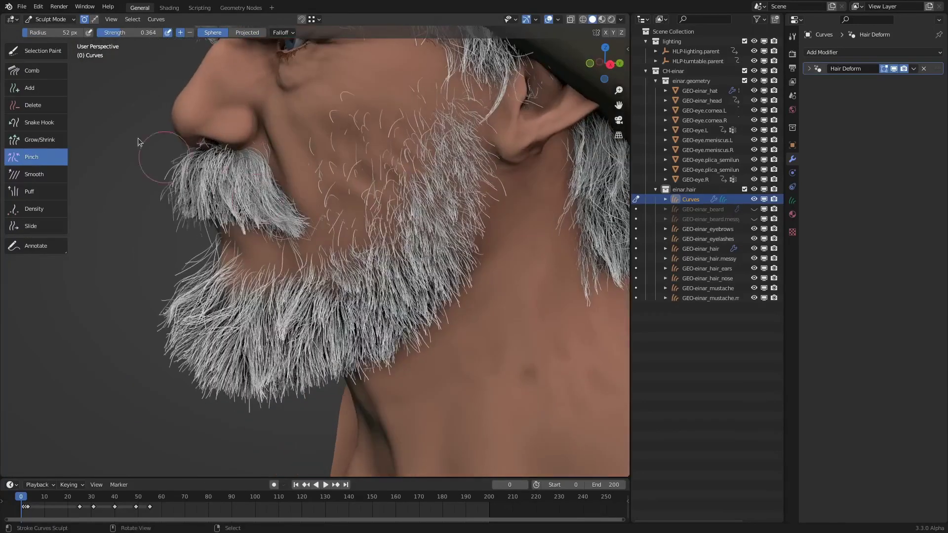
# Switch to the Comb brush and inspect the sculpted beard from the side and front.
pyautogui.click(30, 70)
pyautogui.moveTo(277, 326); pyautogui.dragTo(281, 292, button='middle')
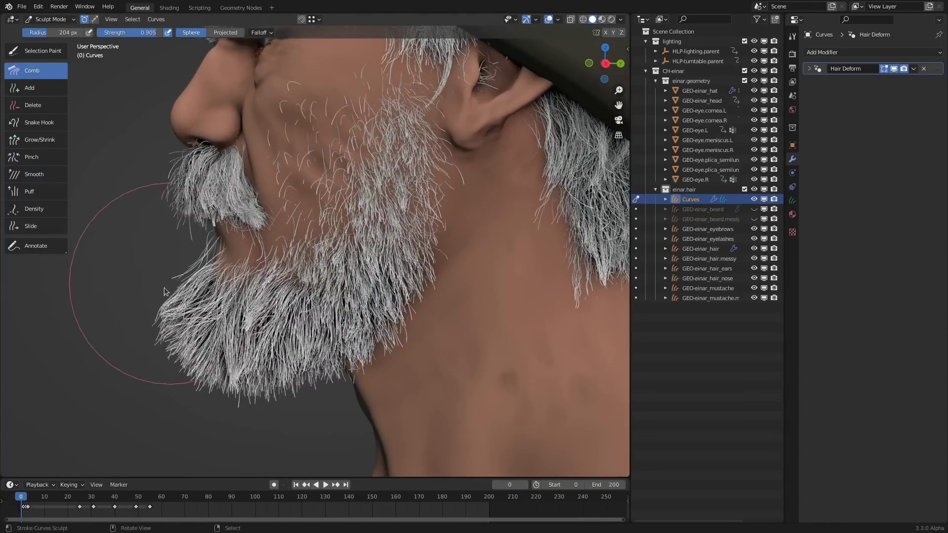
pyautogui.moveTo(158, 392)
pyautogui.mouseDown(button='middle')
pyautogui.moveTo(472, 303)
pyautogui.moveTo(476, 381)
pyautogui.mouseUp(button='middle')
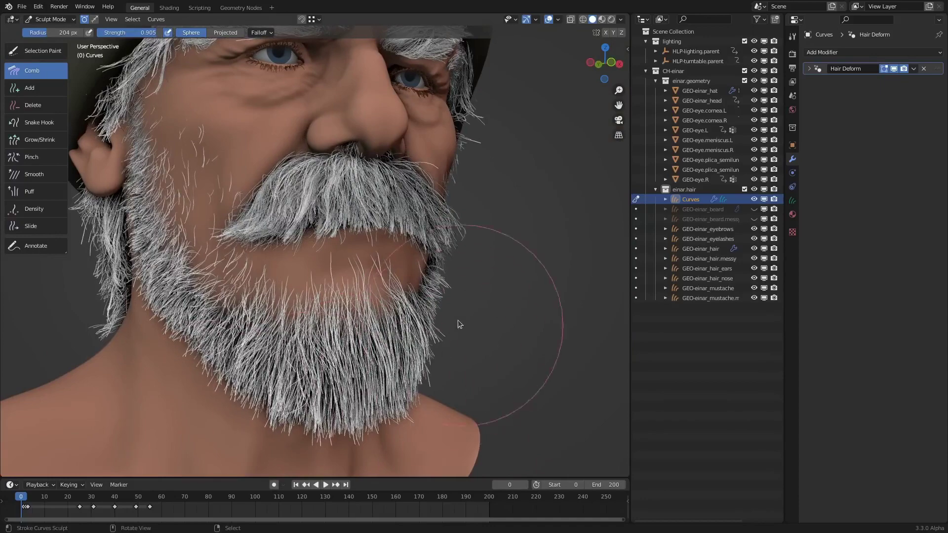
pyautogui.moveTo(455, 328); pyautogui.dragTo(484, 343, button='middle')
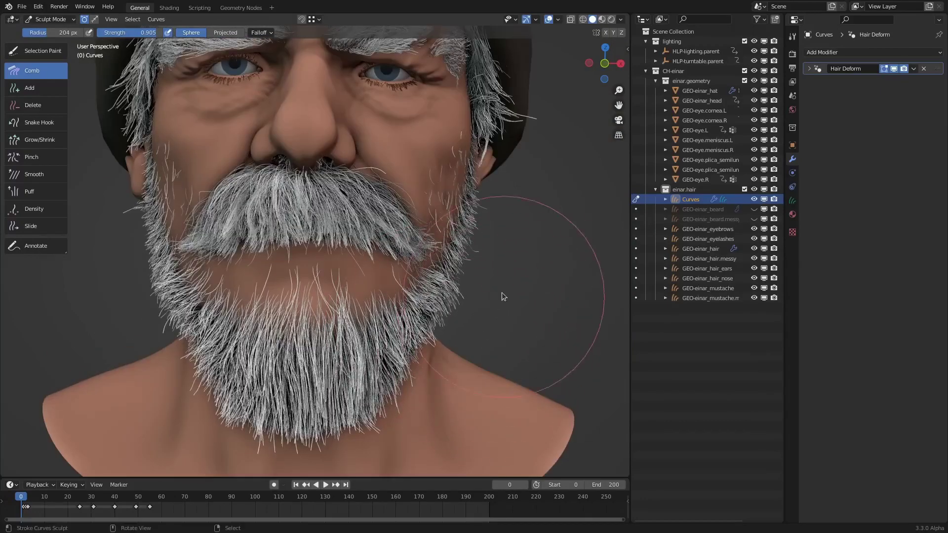
pyautogui.moveTo(388, 336); pyautogui.dragTo(413, 310, button='middle')
pyautogui.scroll(-1, 477, 310)
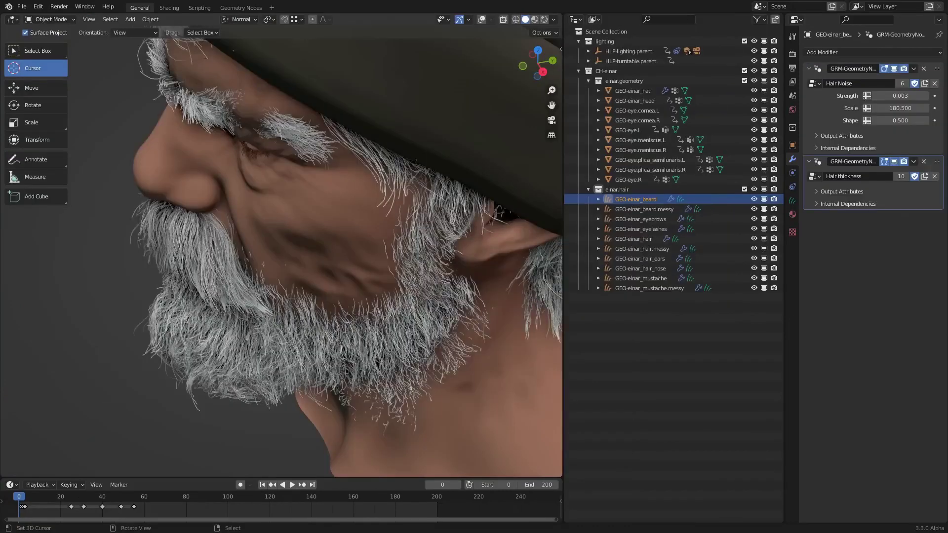
# Examine the fully groomed head from the front, three-quarter and side views.
pyautogui.moveTo(519, 325); pyautogui.dragTo(388, 267, button='middle')
pyautogui.scroll(-3, 366, 299)
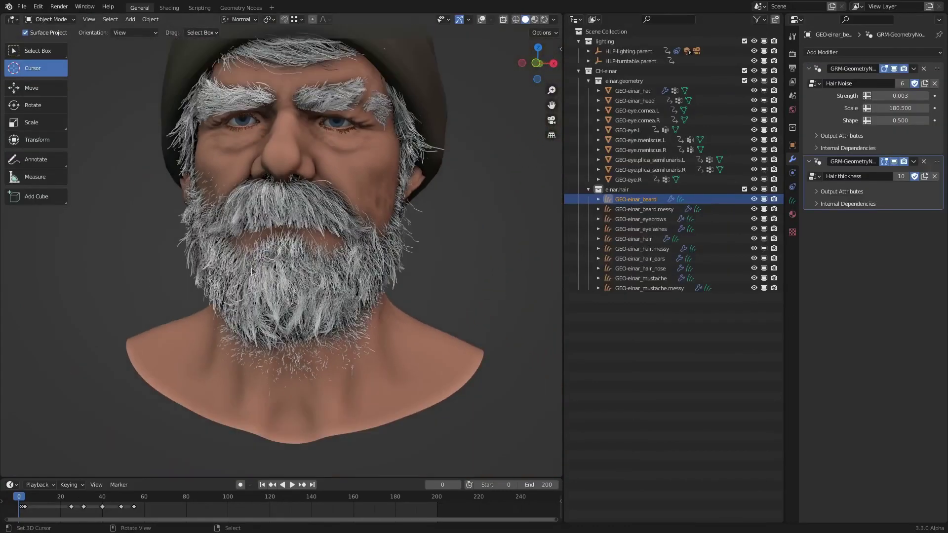
pyautogui.moveTo(252, 271); pyautogui.dragTo(316, 203, button='middle')
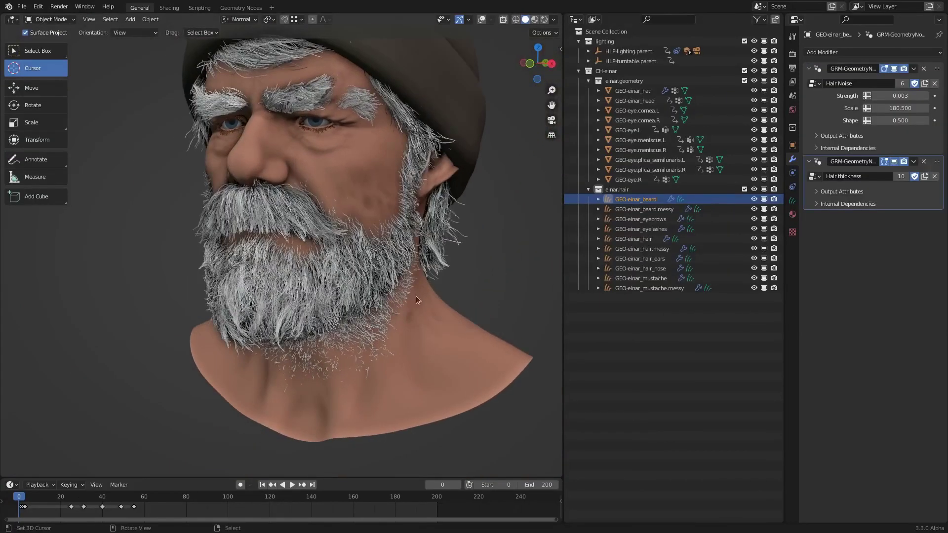
pyautogui.moveTo(373, 256); pyautogui.dragTo(187, 279, button='middle')
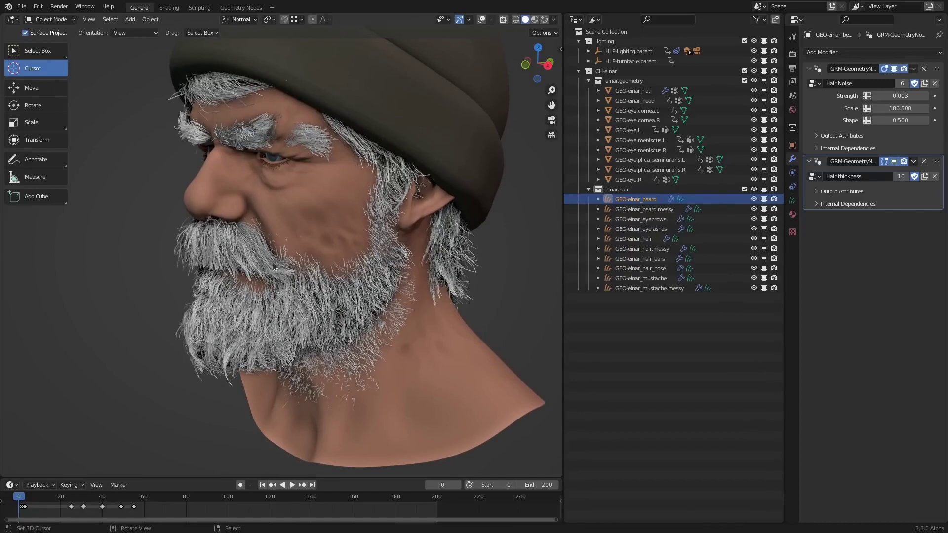
pyautogui.moveTo(298, 281); pyautogui.dragTo(330, 226, button='middle')
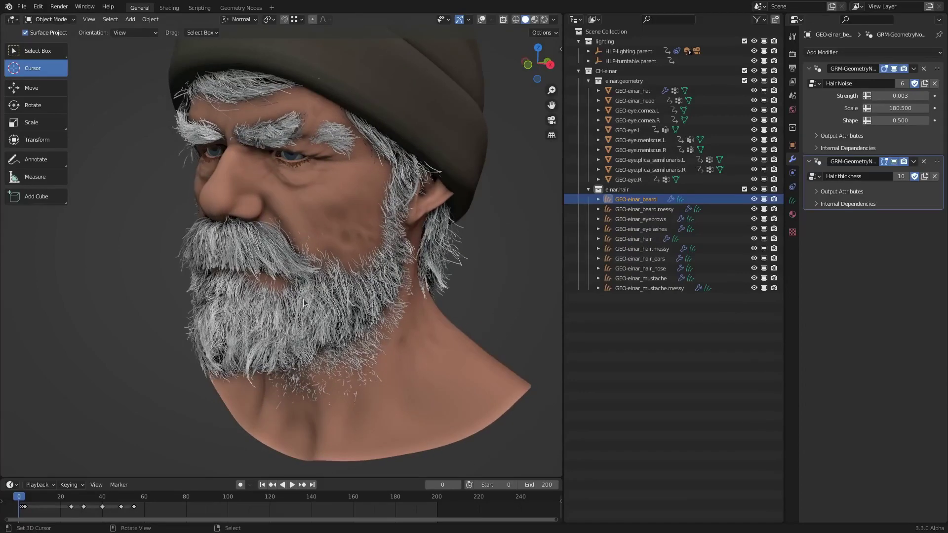
pyautogui.moveTo(304, 302); pyautogui.dragTo(220, 322, button='middle')
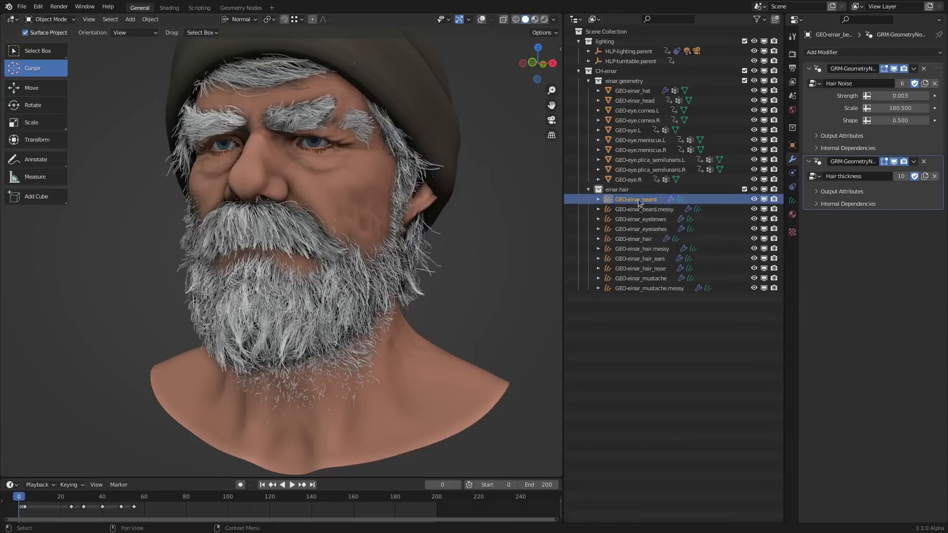
# Compare the hairs and modifiers of GEO-einar_beard.messy and GEO-einar_beard with viewport overlays enabled.
pyautogui.click(650, 211)
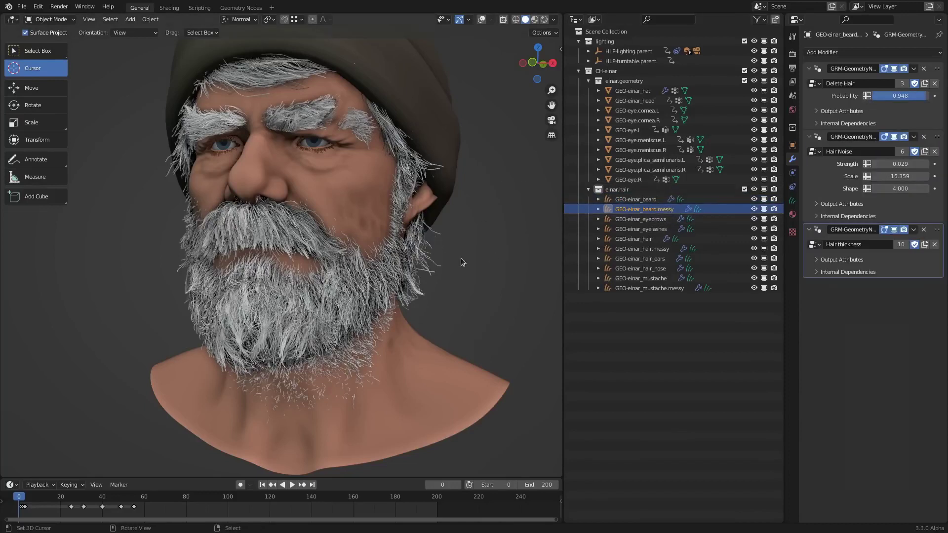
pyautogui.moveTo(463, 262); pyautogui.dragTo(419, 247, button='middle')
pyautogui.press('z')
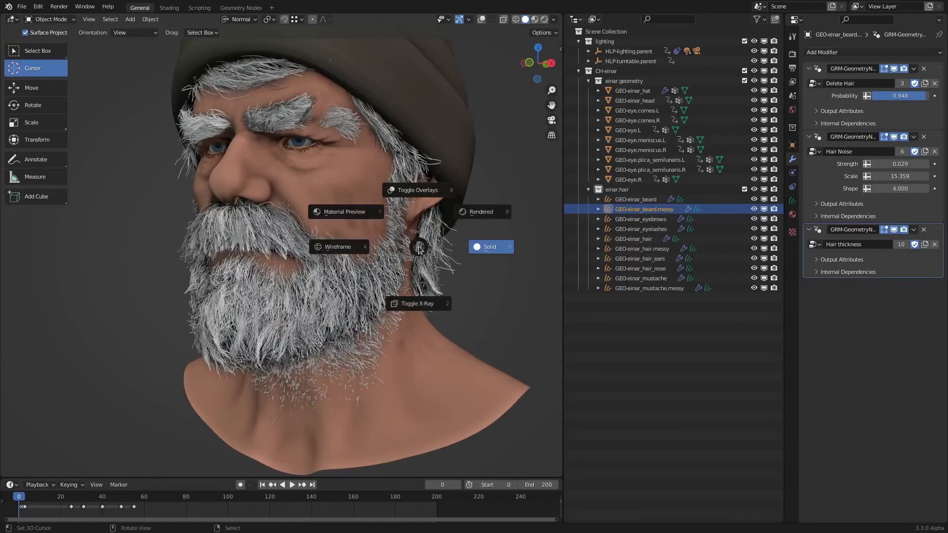
pyautogui.click(404, 141)
pyautogui.scroll(2, 341, 280)
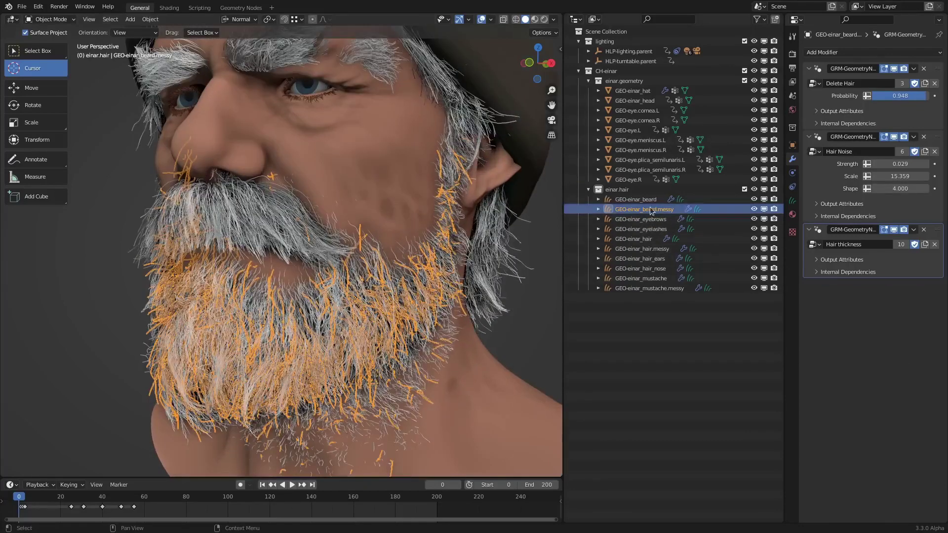
pyautogui.click(636, 200)
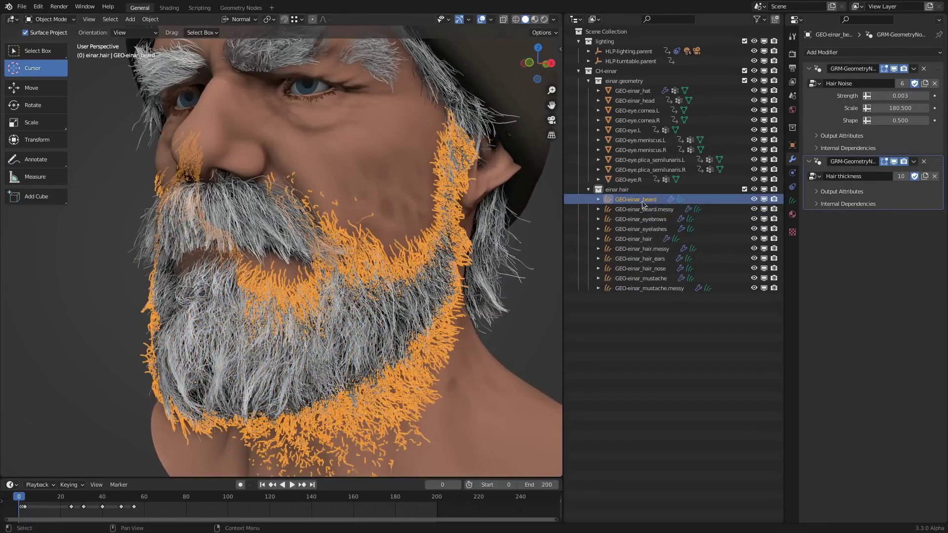
pyautogui.click(651, 210)
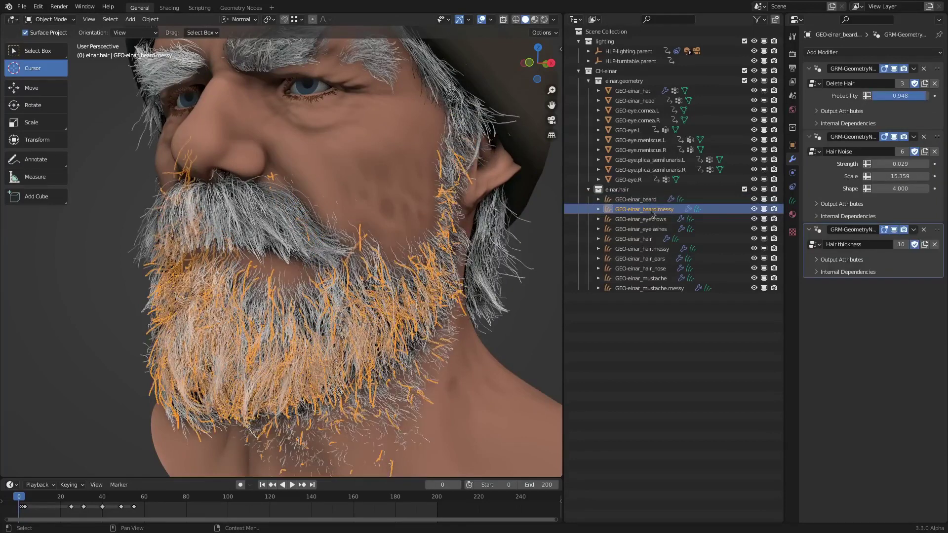
# Show the curves data and surface settings of GEO-einar_beard.messy and turn the viewport overlays off.
pyautogui.click(793, 201)
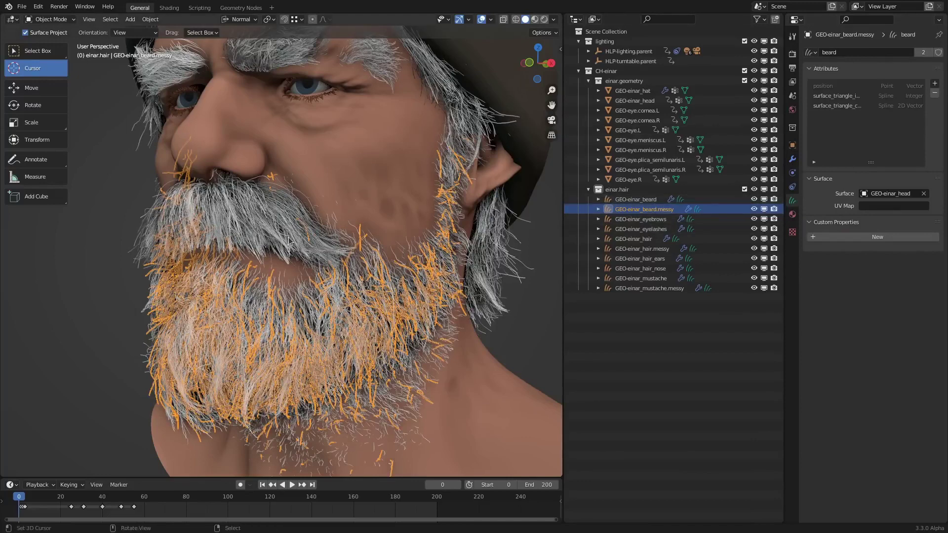
pyautogui.press('z')
pyautogui.click(290, 170)
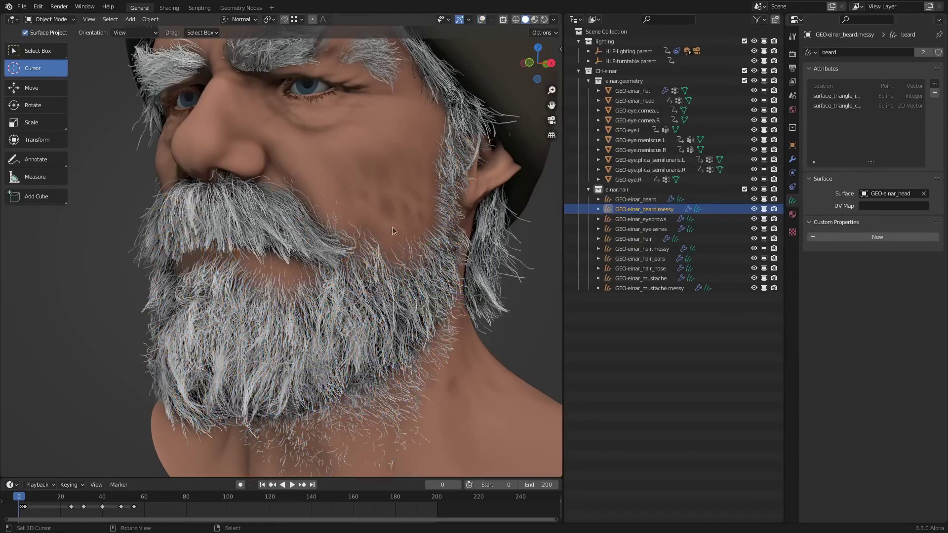
# Show the modifiers of GEO-einar_beard.messy and collapse its Hair thickness modifier.
pyautogui.click(660, 211)
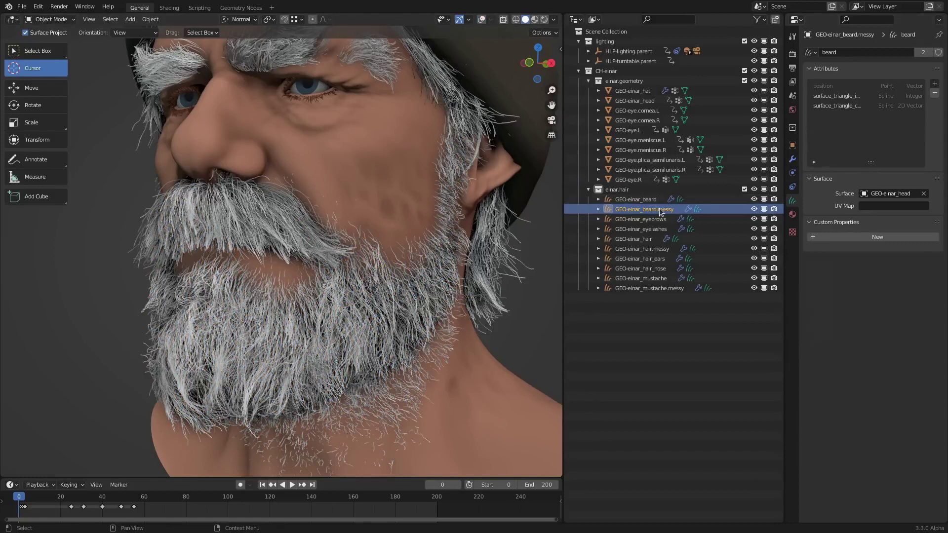
pyautogui.click(793, 159)
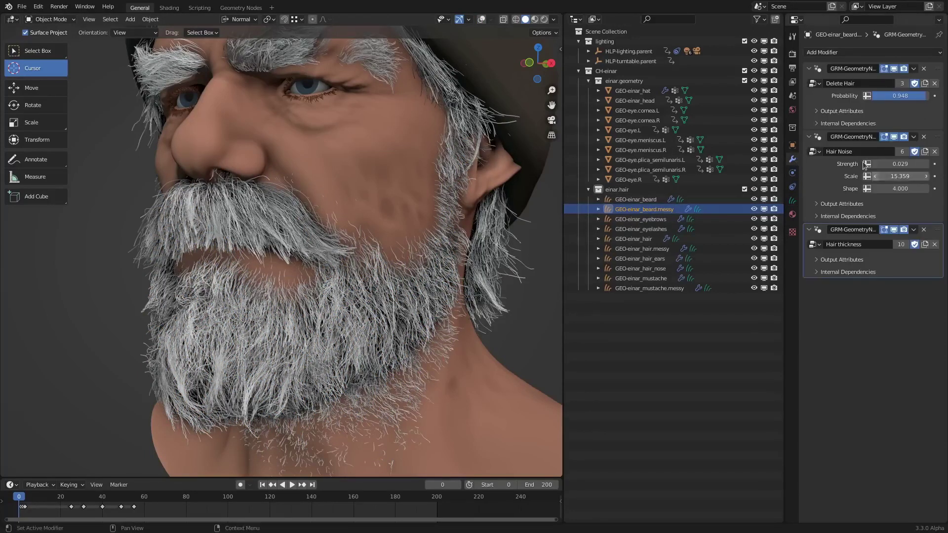
pyautogui.click(808, 230)
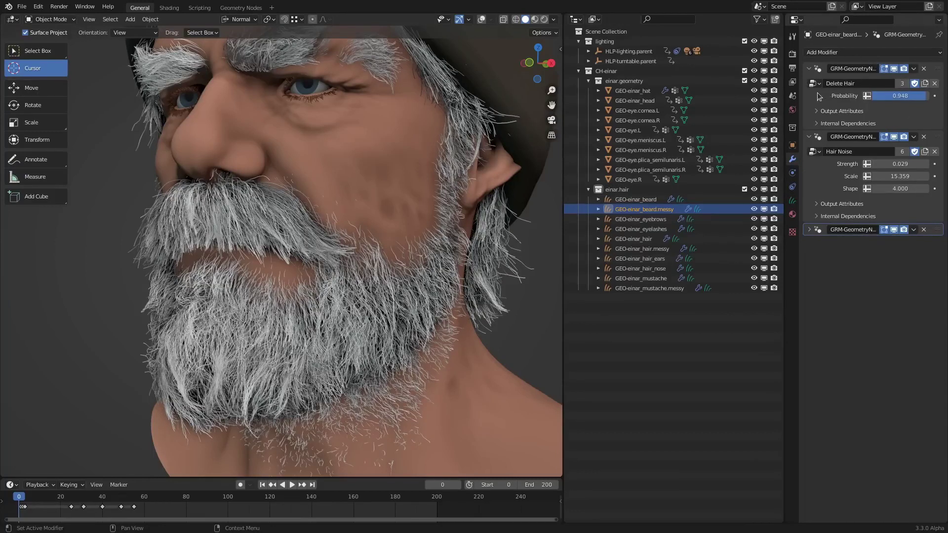
# Hide GEO-einar_beard to isolate the stray hairs of the messy beard.
pyautogui.click(754, 199)
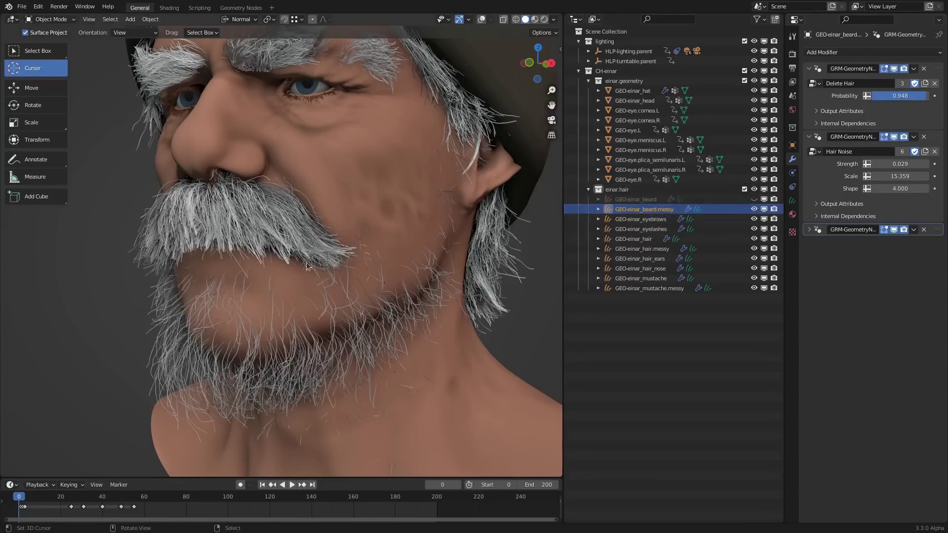
pyautogui.keyDown('shift'); pyautogui.moveTo(459, 222); pyautogui.dragTo(458, 211, button='middle'); pyautogui.keyUp('shift')
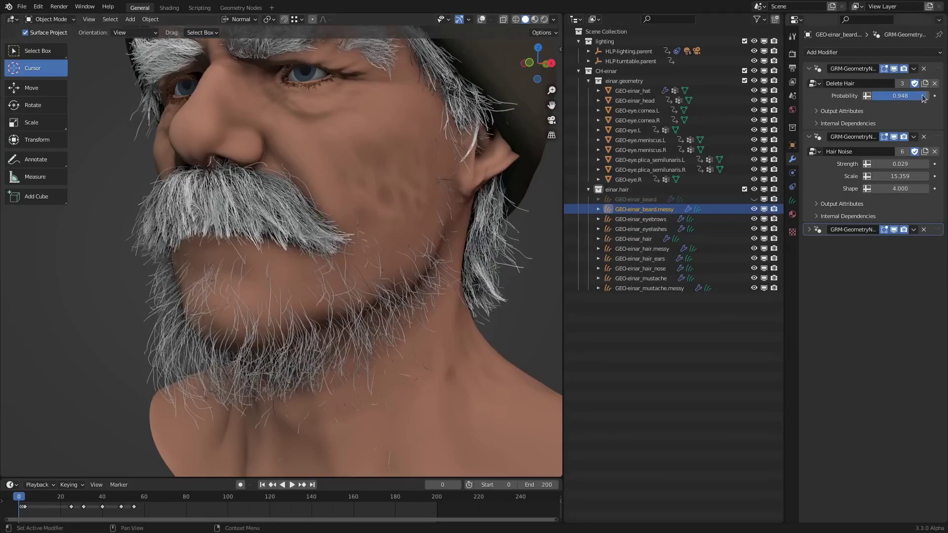
pyautogui.moveTo(923, 98)
pyautogui.mouseDown()
pyautogui.moveTo(873, 98)
pyautogui.moveTo(926, 98)
pyautogui.mouseUp()
# Examine the Delete Hair node tree of the messy beard in the Geometry Nodes workspace and return to the General workspace.
pyautogui.click(241, 7)
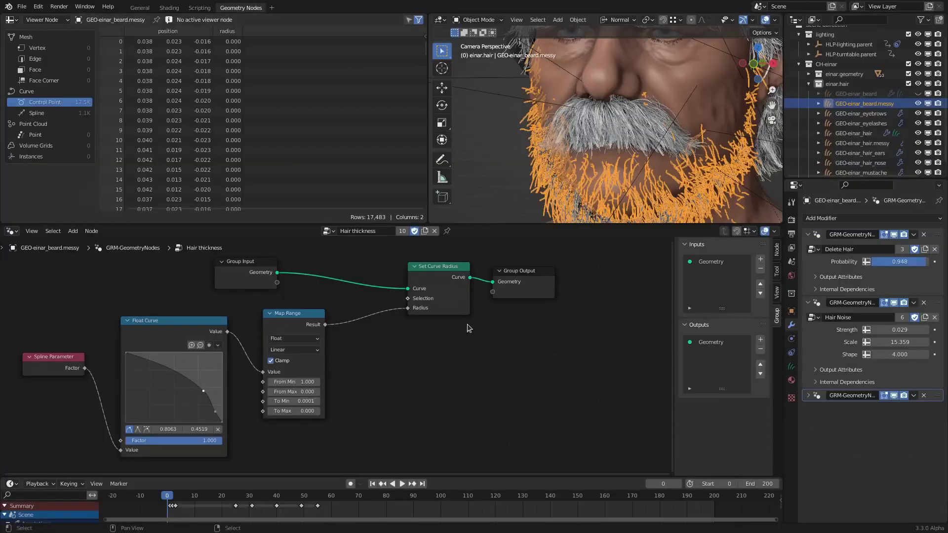
pyautogui.click(816, 278)
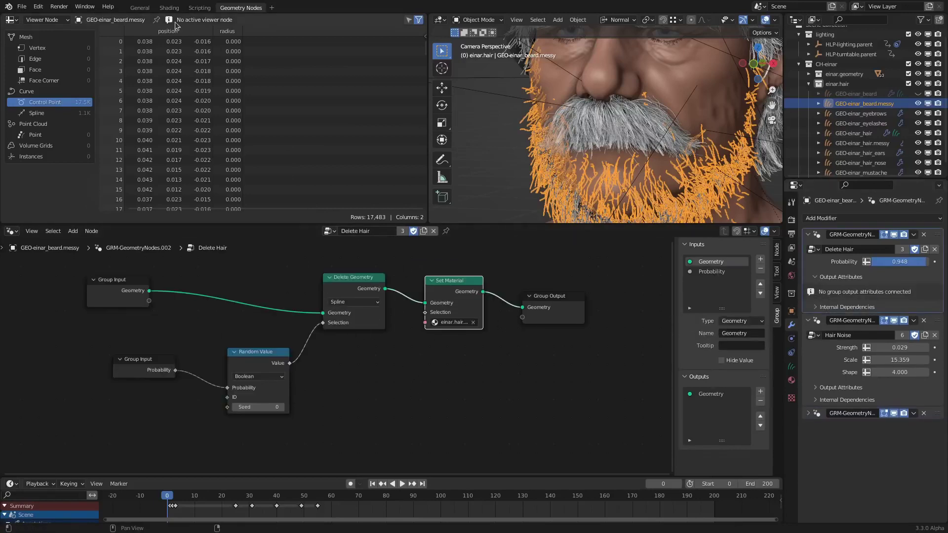
pyautogui.click(140, 8)
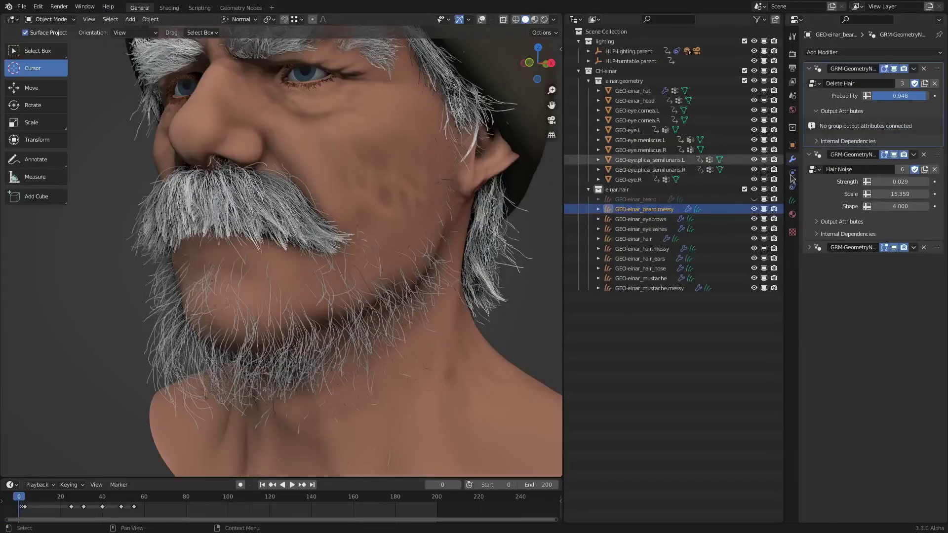
# Make GEO-einar_beard visible again alongside the messy beard.
pyautogui.moveTo(870, 184); pyautogui.dragTo(892, 183)
pyautogui.press('Escape')
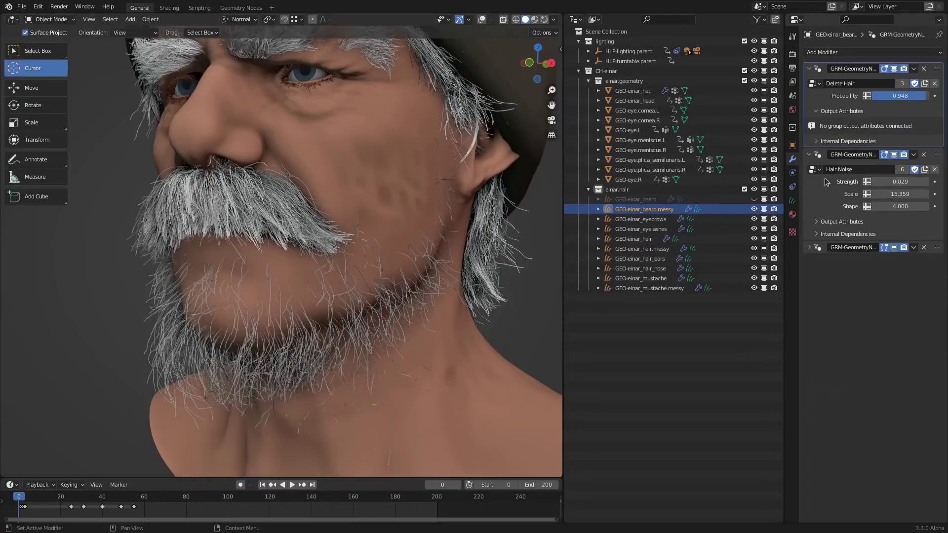
pyautogui.click(754, 198)
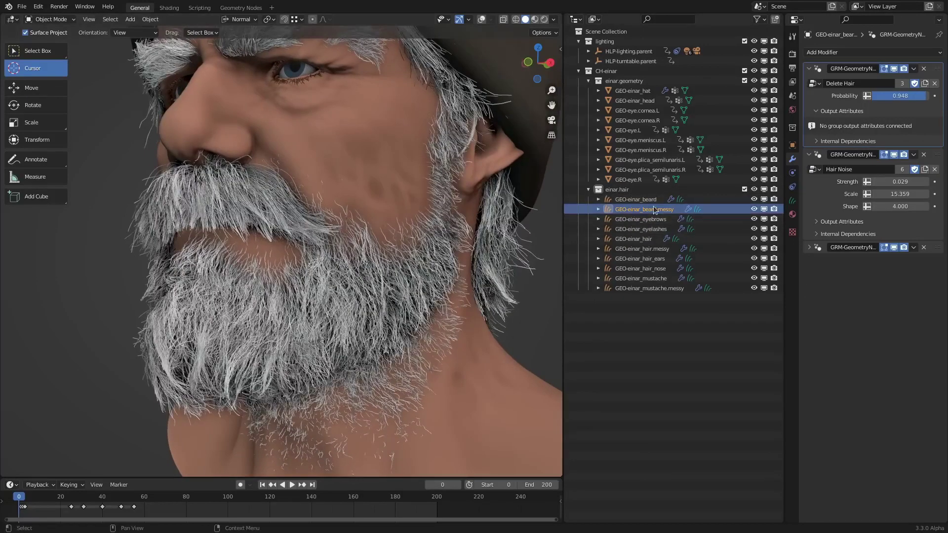
# Raise the Hair Noise Strength of GEO-einar_beard.messy to 0.087 and fine-tune it to 0.075.
pyautogui.click(640, 199)
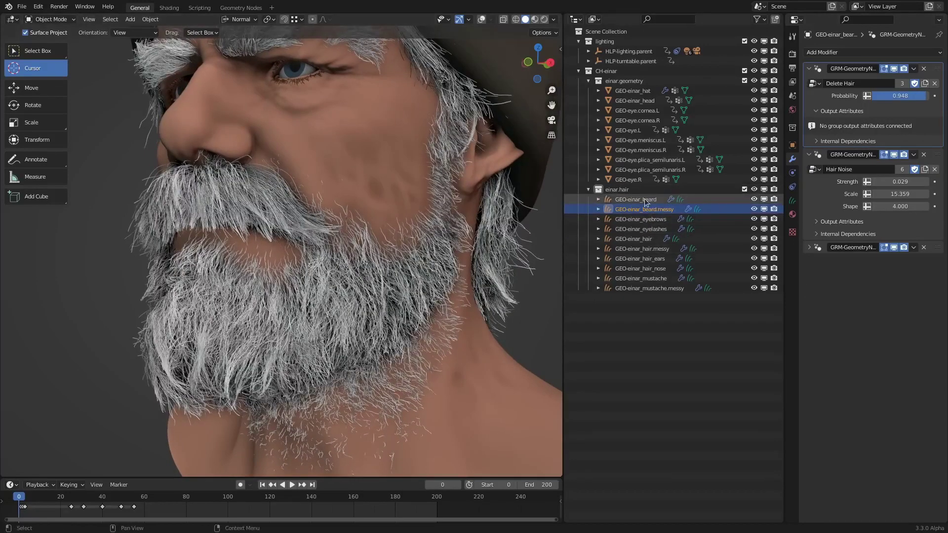
pyautogui.click(644, 209)
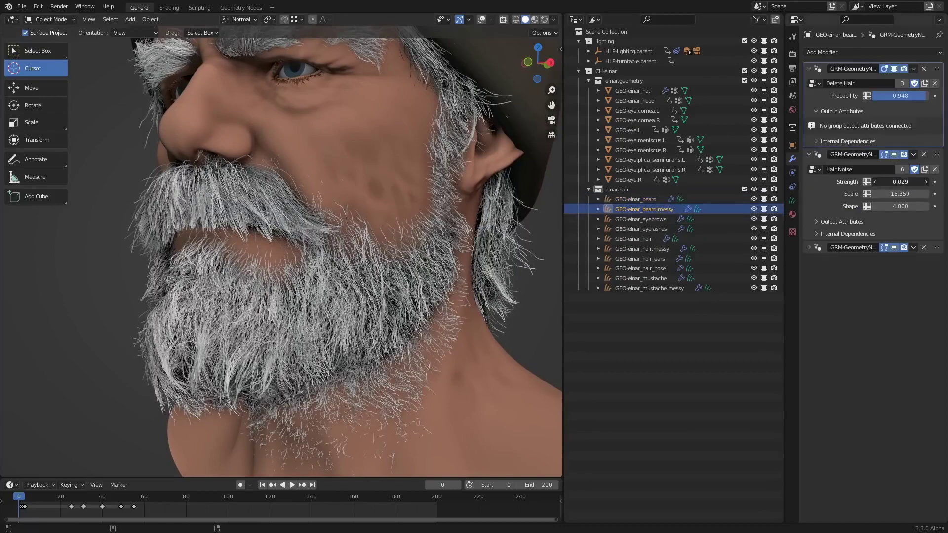
pyautogui.moveTo(901, 181); pyautogui.dragTo(926, 182)
pyautogui.moveTo(137, 229); pyautogui.dragTo(183, 227, button='middle')
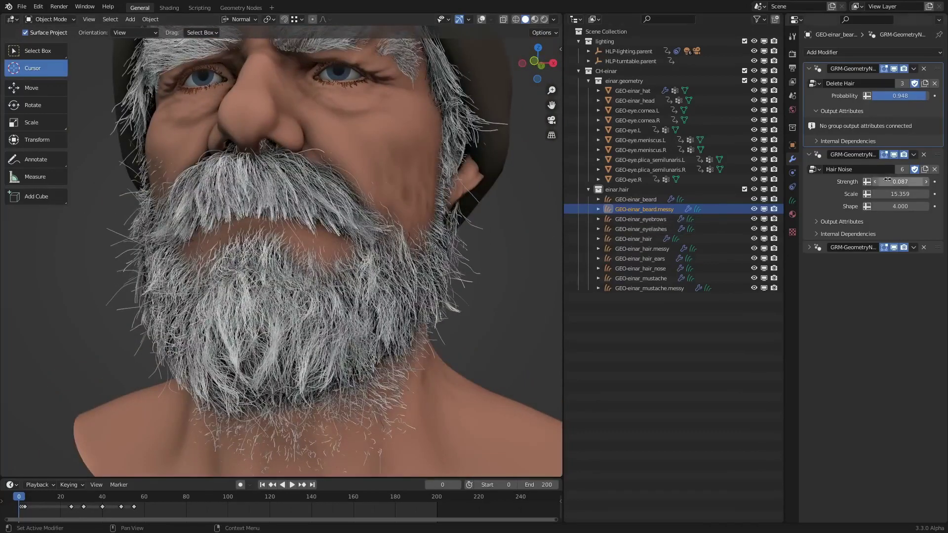
pyautogui.moveTo(900, 182); pyautogui.dragTo(894, 182)
pyautogui.scroll(2, 165, 182)
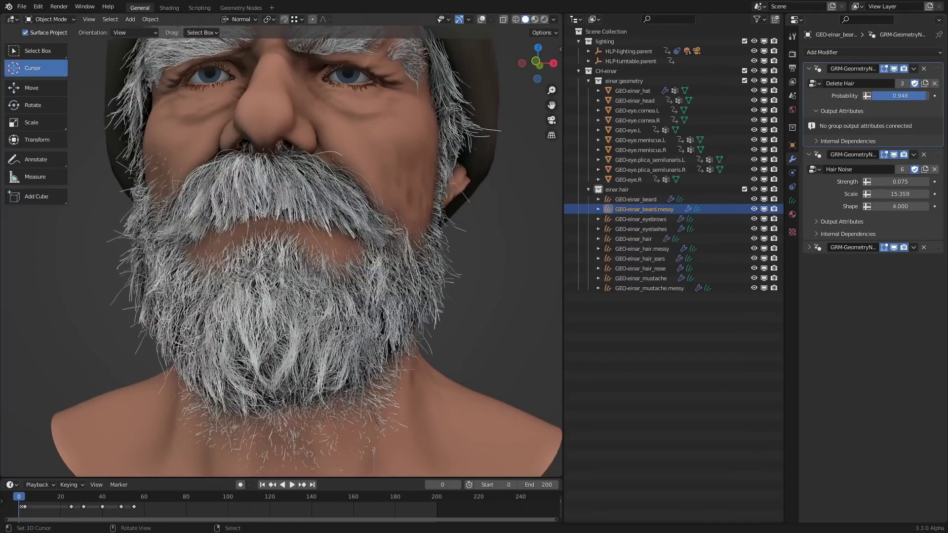
# Enter Sculpt Mode on the GEO-einar_beard curves and select GEO-einar_beard.messy, which shares the same curve data.
pyautogui.click(793, 200)
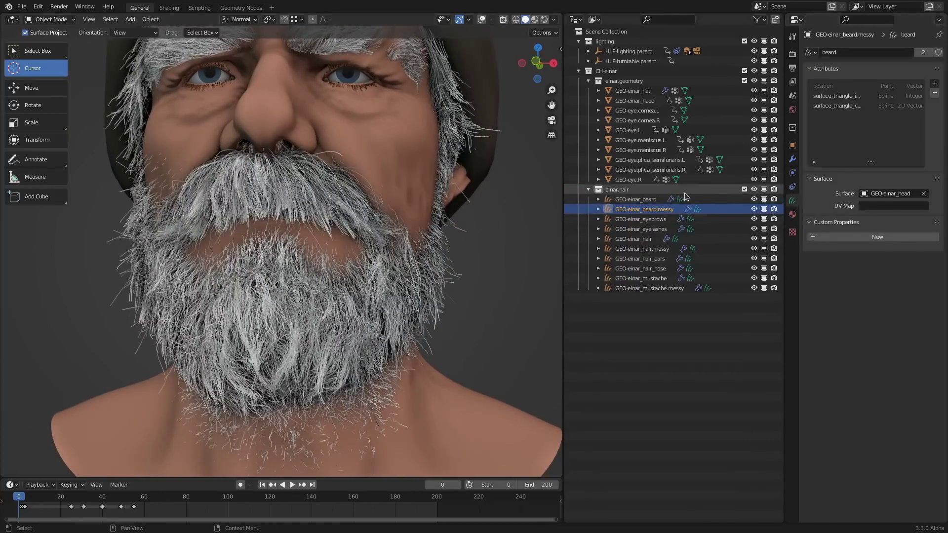
pyautogui.click(644, 199)
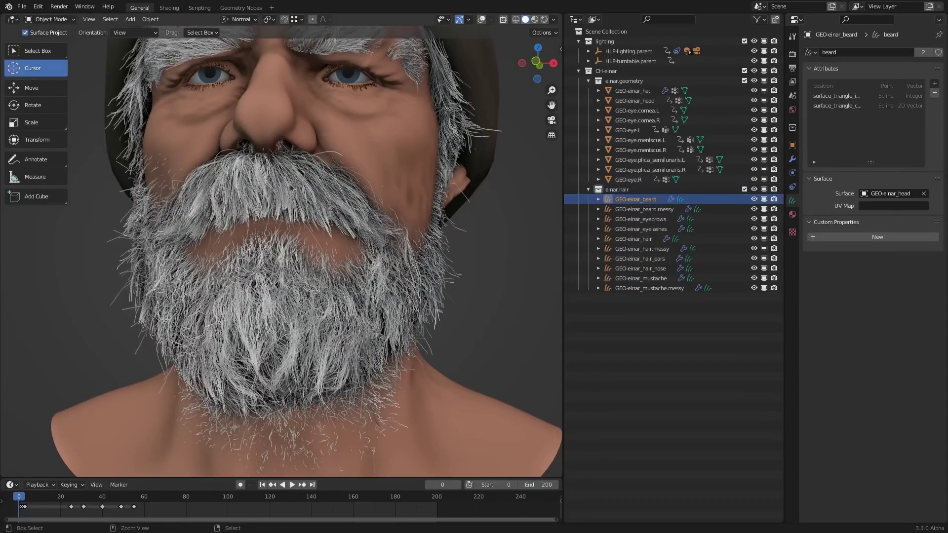
pyautogui.hotkey('ctrl', 'Tab')
pyautogui.click(287, 240)
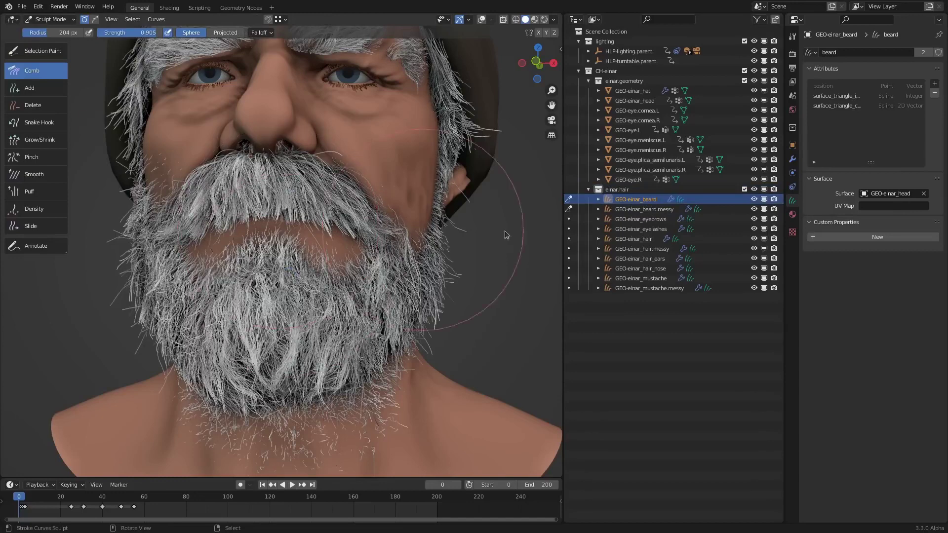
pyautogui.moveTo(538, 247); pyautogui.dragTo(522, 252, button='middle')
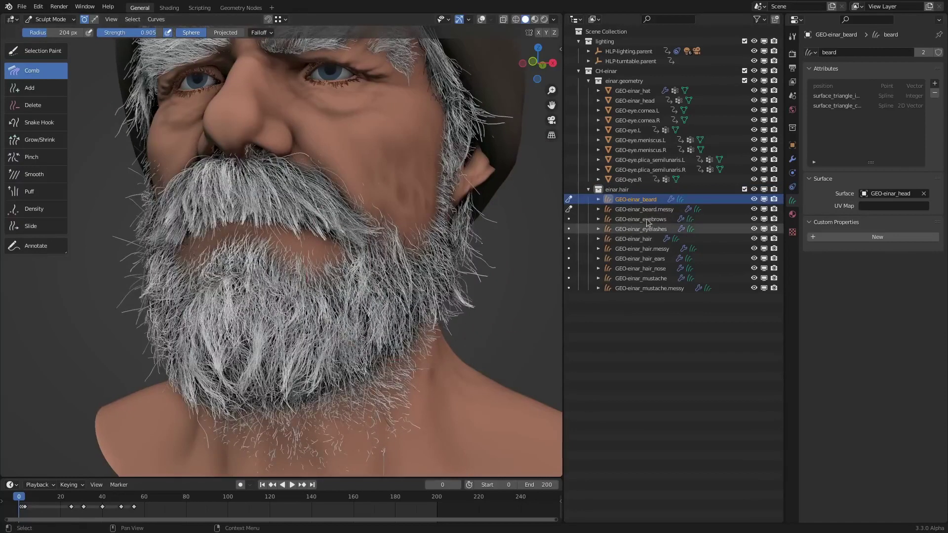
pyautogui.click(647, 210)
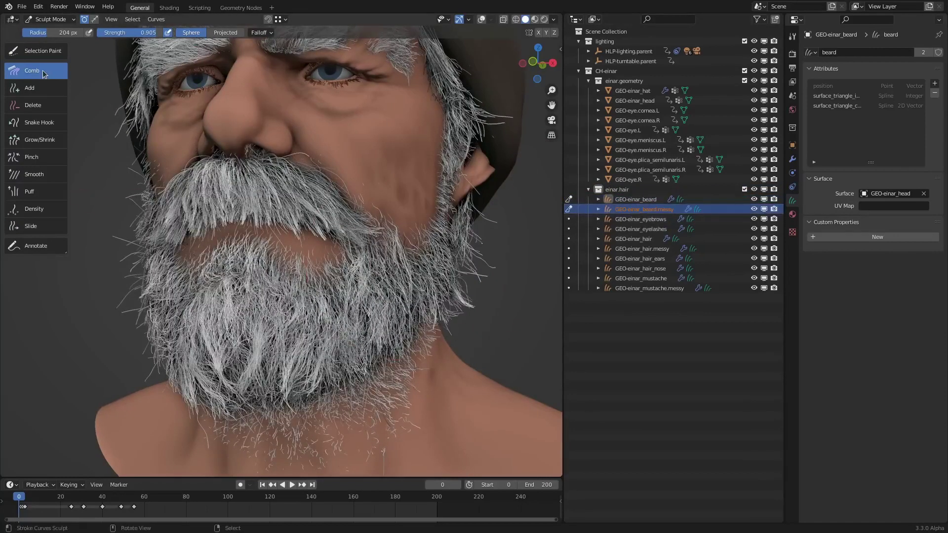